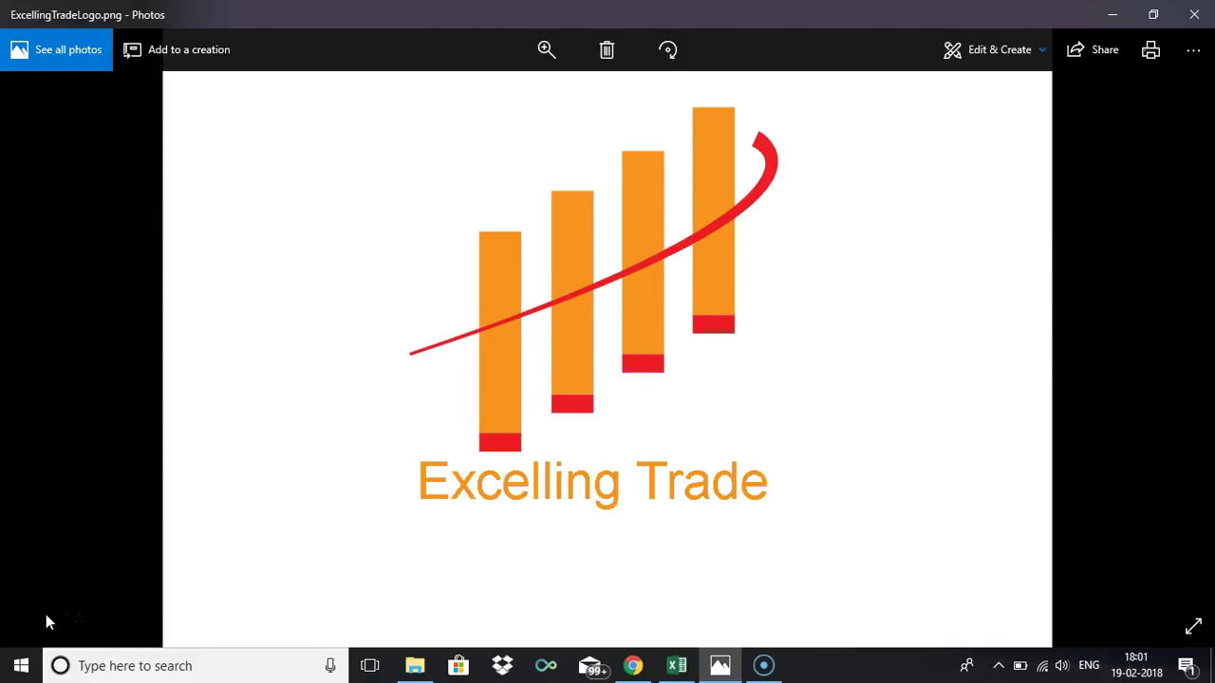
# Step: Switch to Chrome and open the live Equity Stock watch page on the NSE website
pyautogui.hotkey('alt', 'Tab')
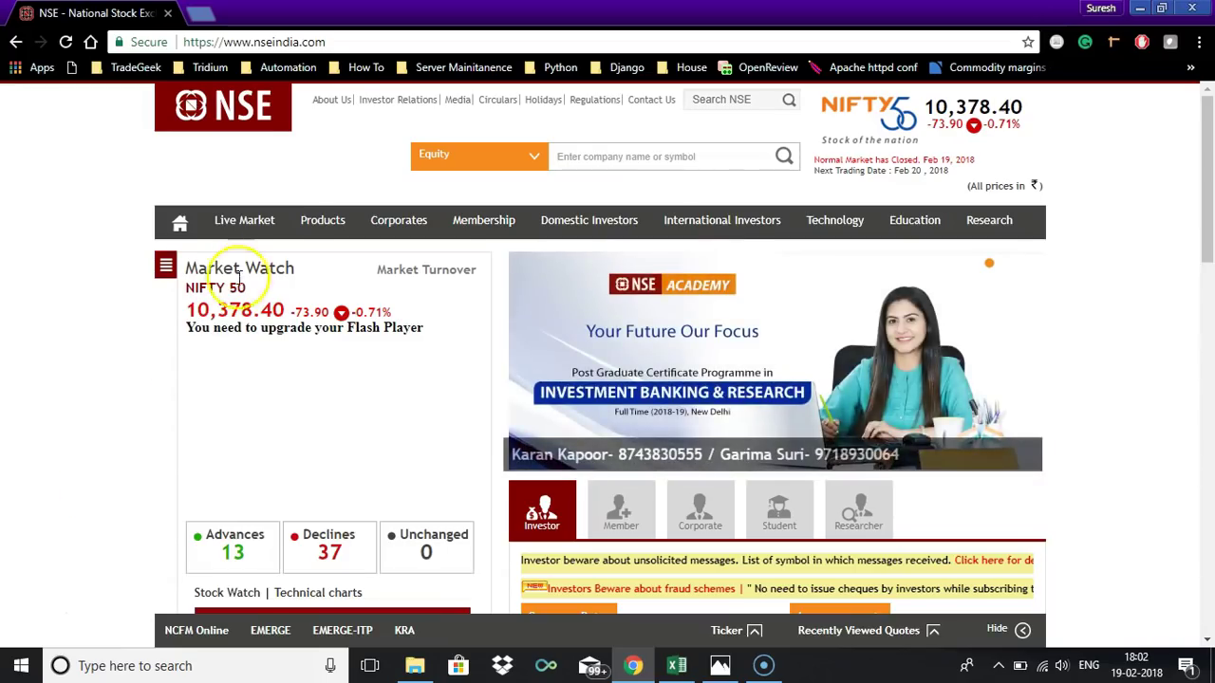
pyautogui.moveTo(240, 220)
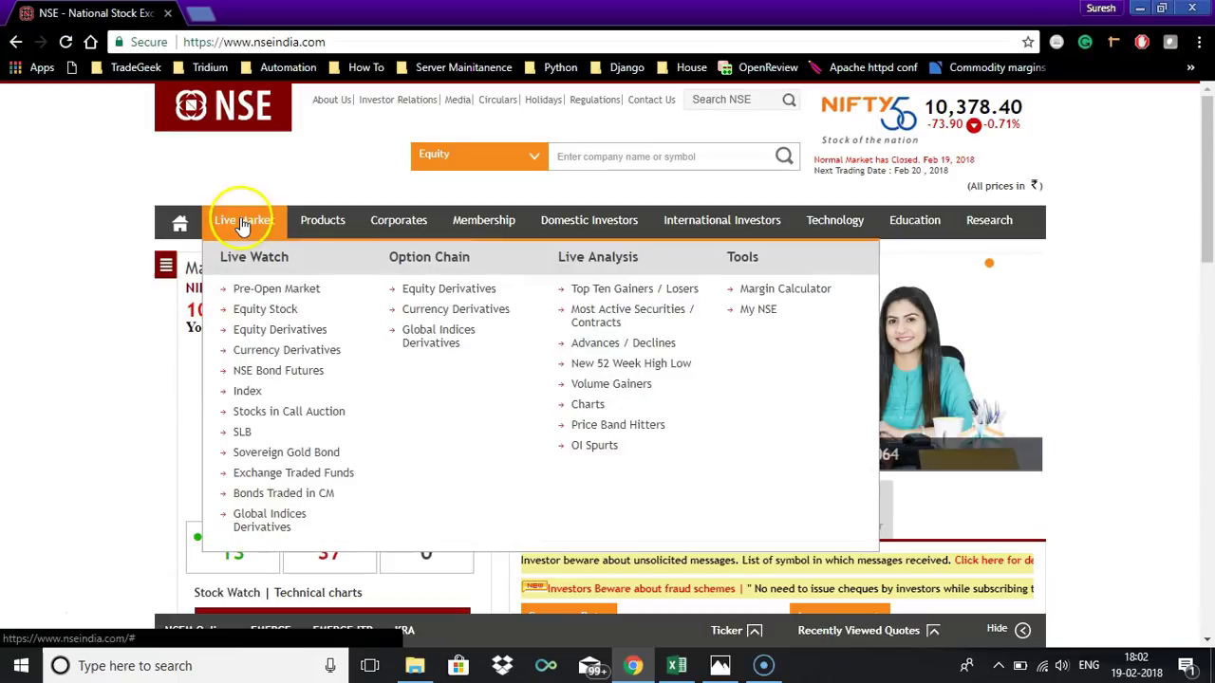
pyautogui.click(244, 315)
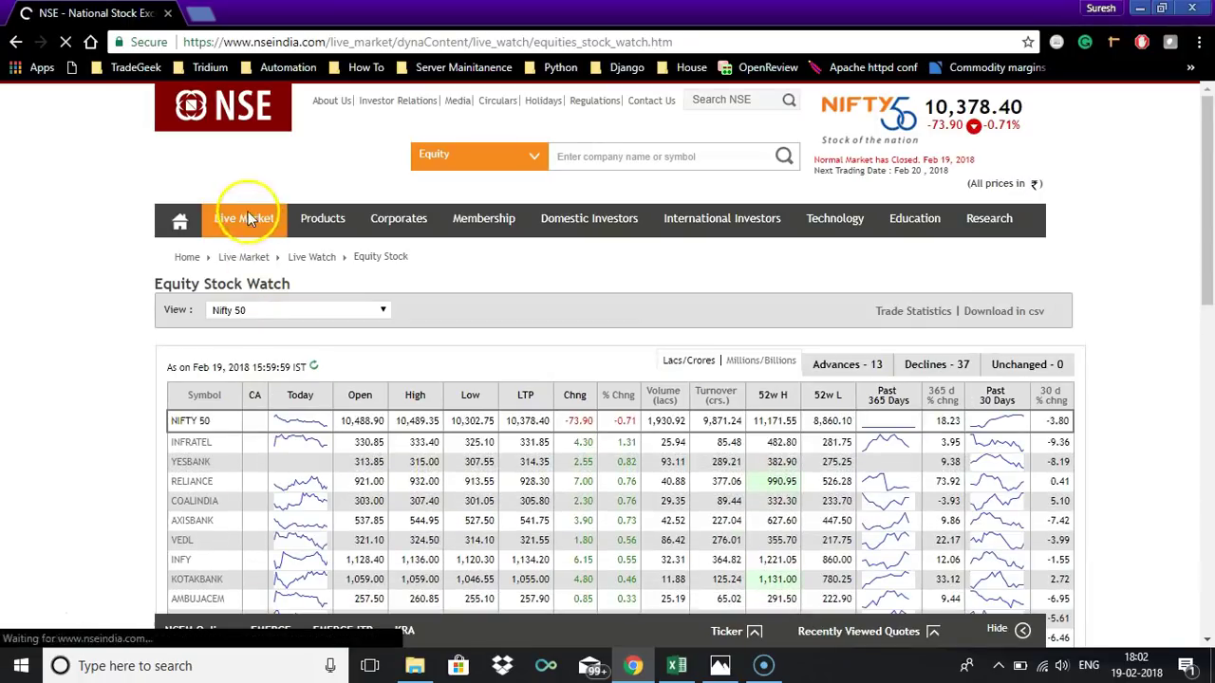
pyautogui.moveTo(241, 222)
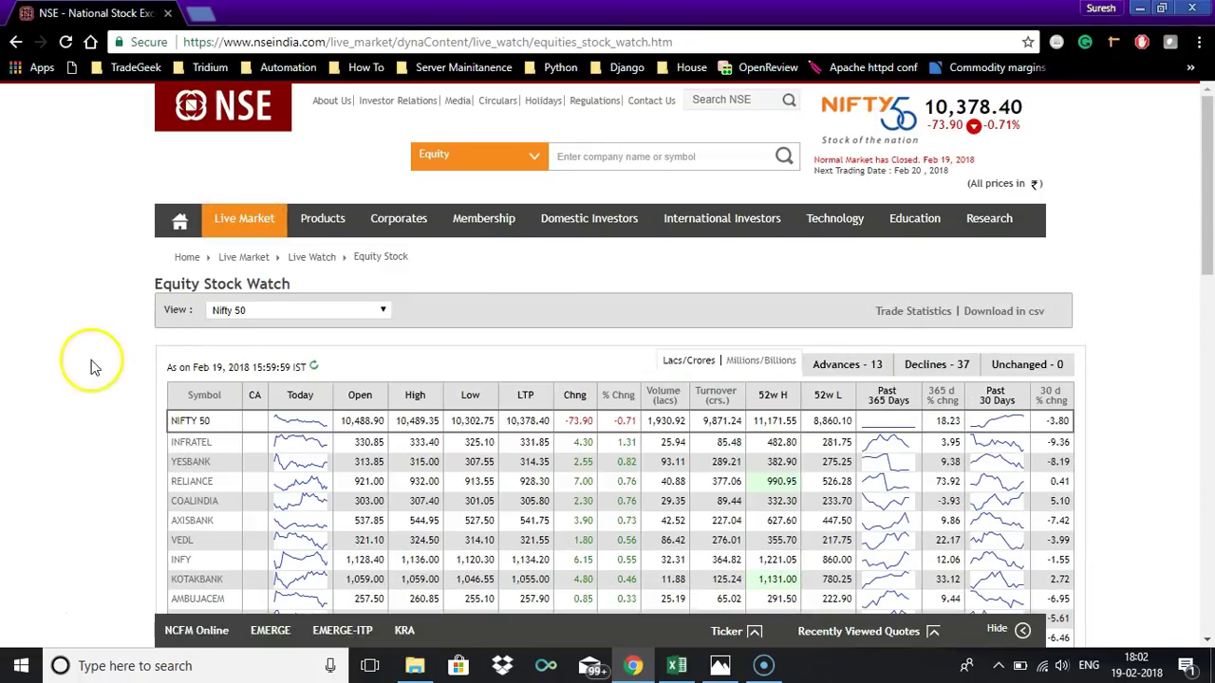
# Step: Look through the Nifty 50 stock table and examine the page's web address
pyautogui.scroll(-7, 95, 367)
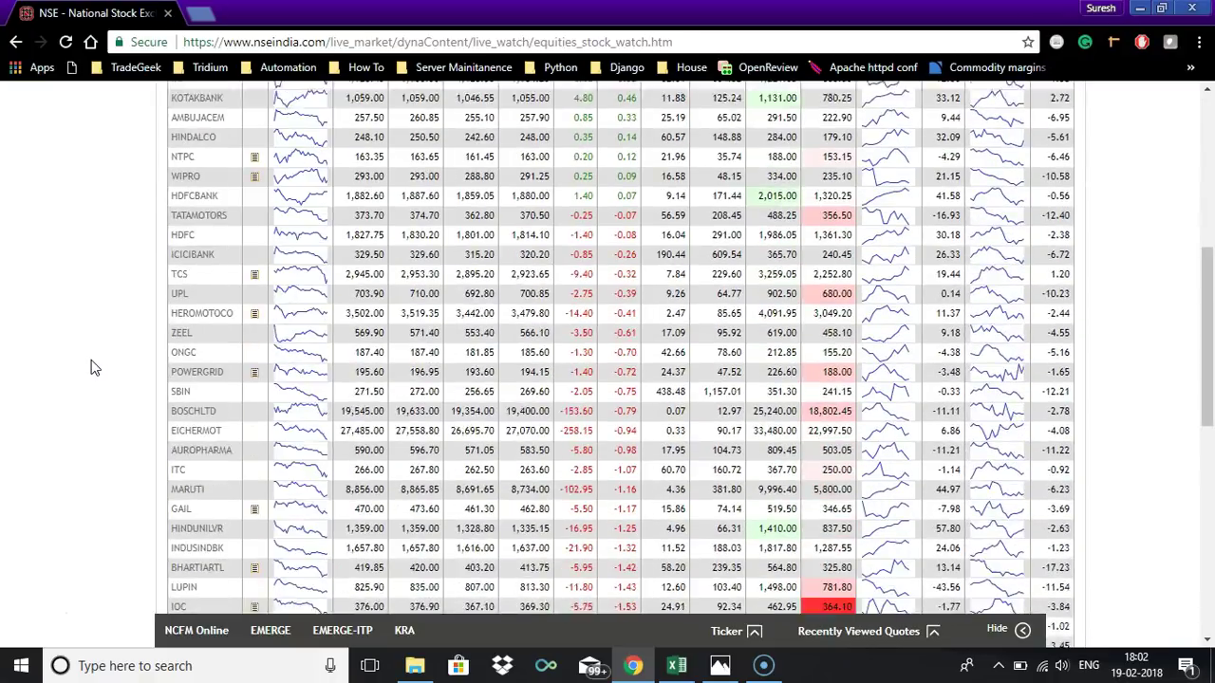
pyautogui.scroll(-5, 95, 367)
pyautogui.scroll(5, 95, 367)
pyautogui.scroll(5, 95, 367)
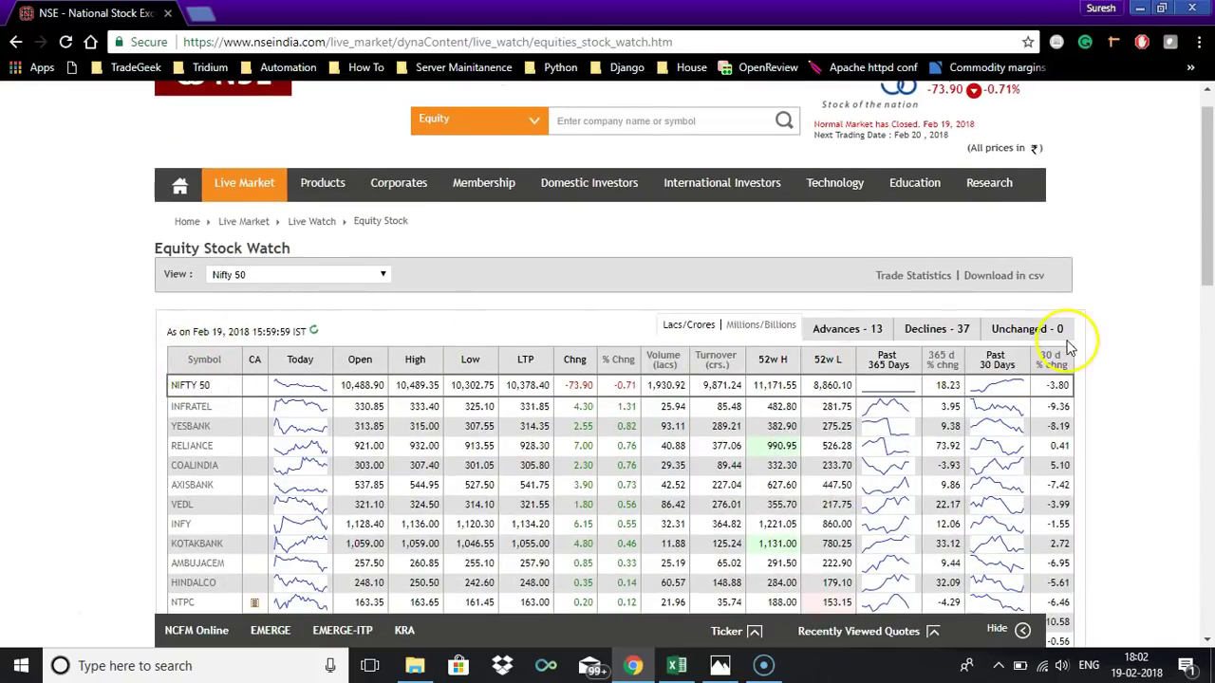
pyautogui.moveTo(1208, 197); pyautogui.dragTo(1210, 462)
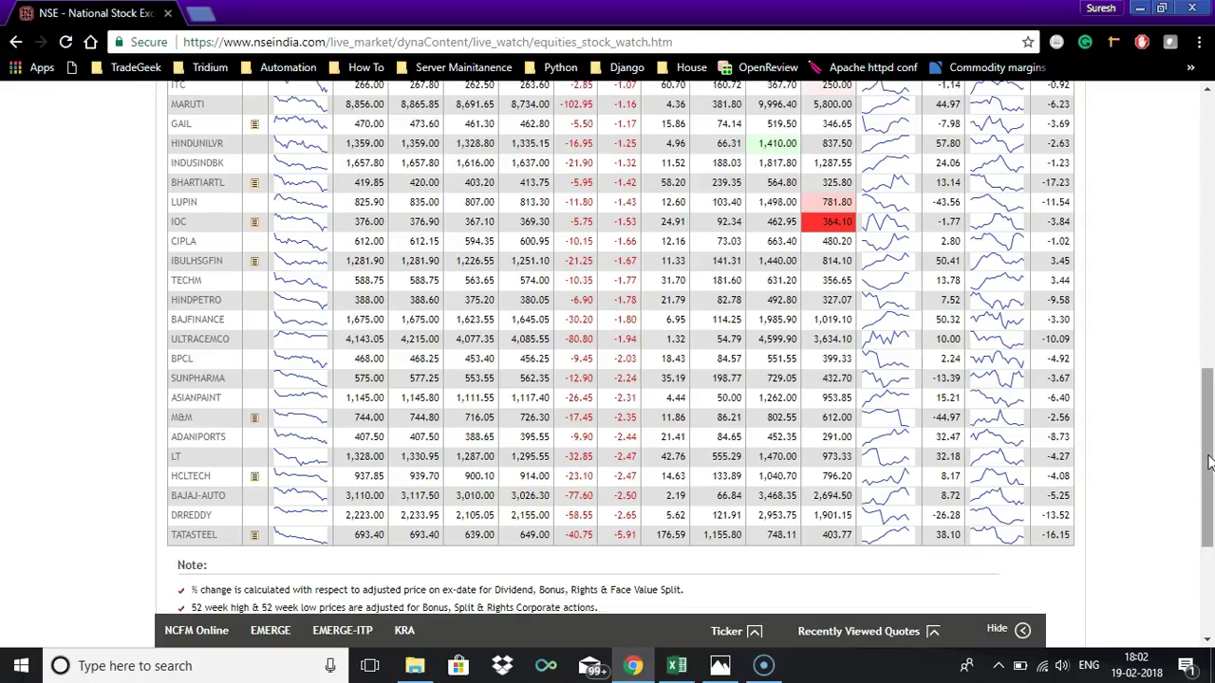
pyautogui.moveTo(1207, 458); pyautogui.dragTo(1198, 145)
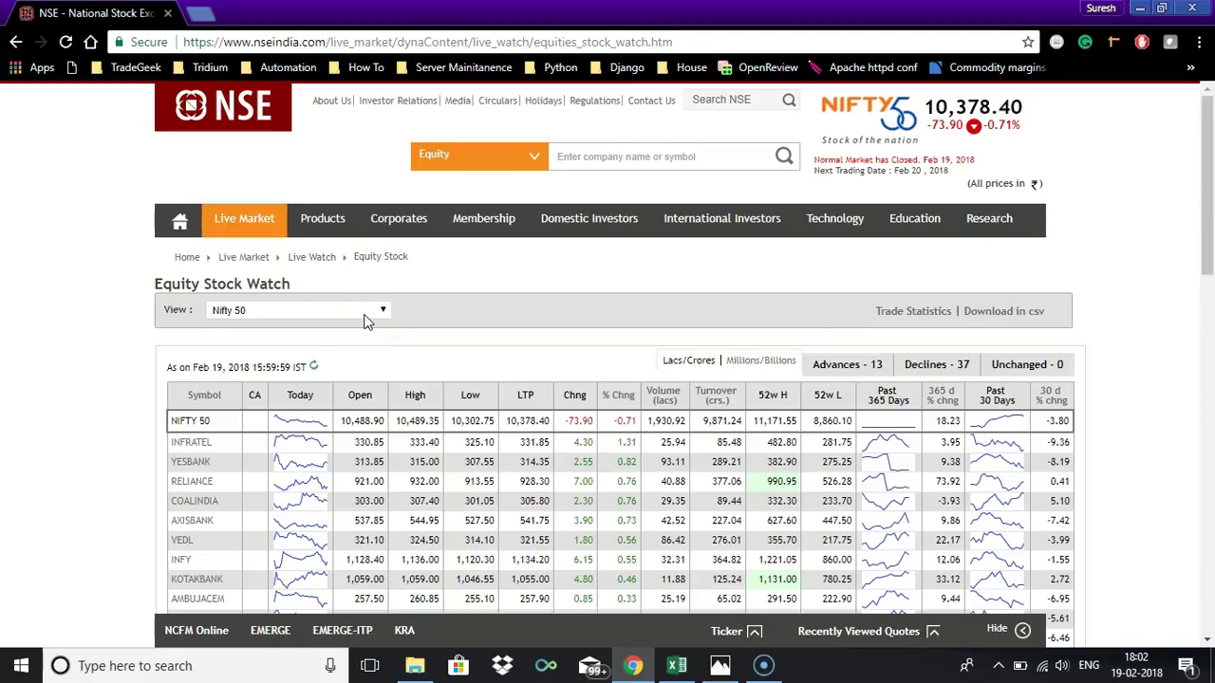
pyautogui.click(585, 45)
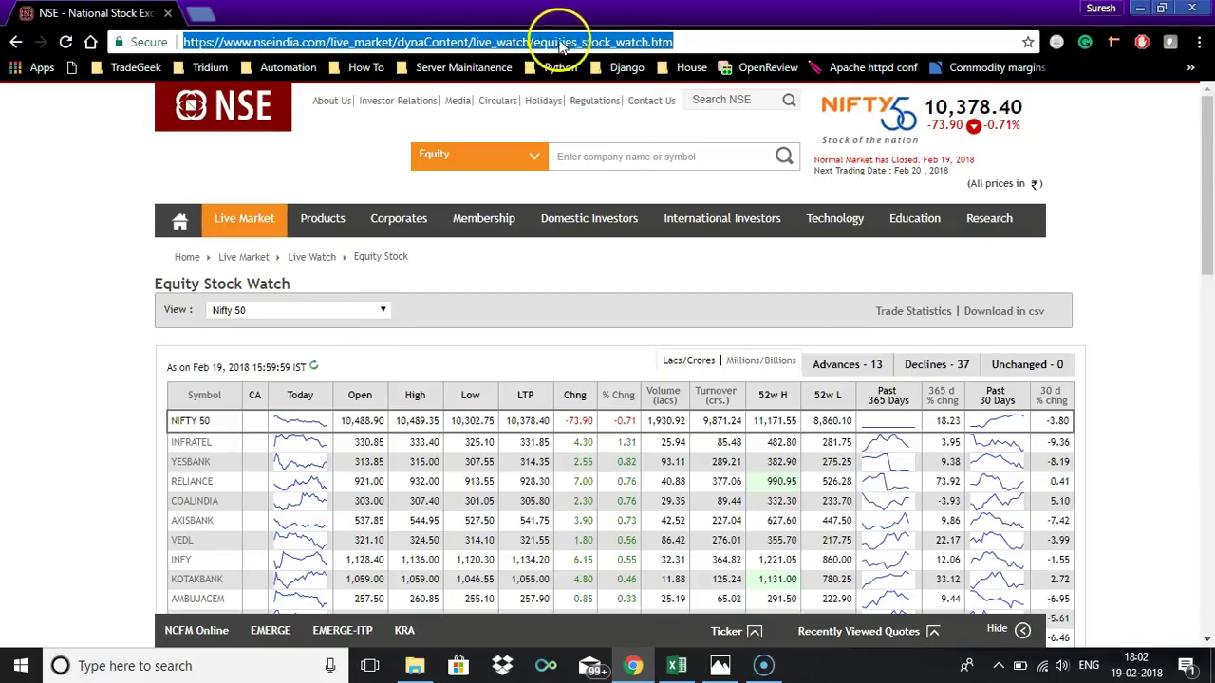
pyautogui.click(14, 403)
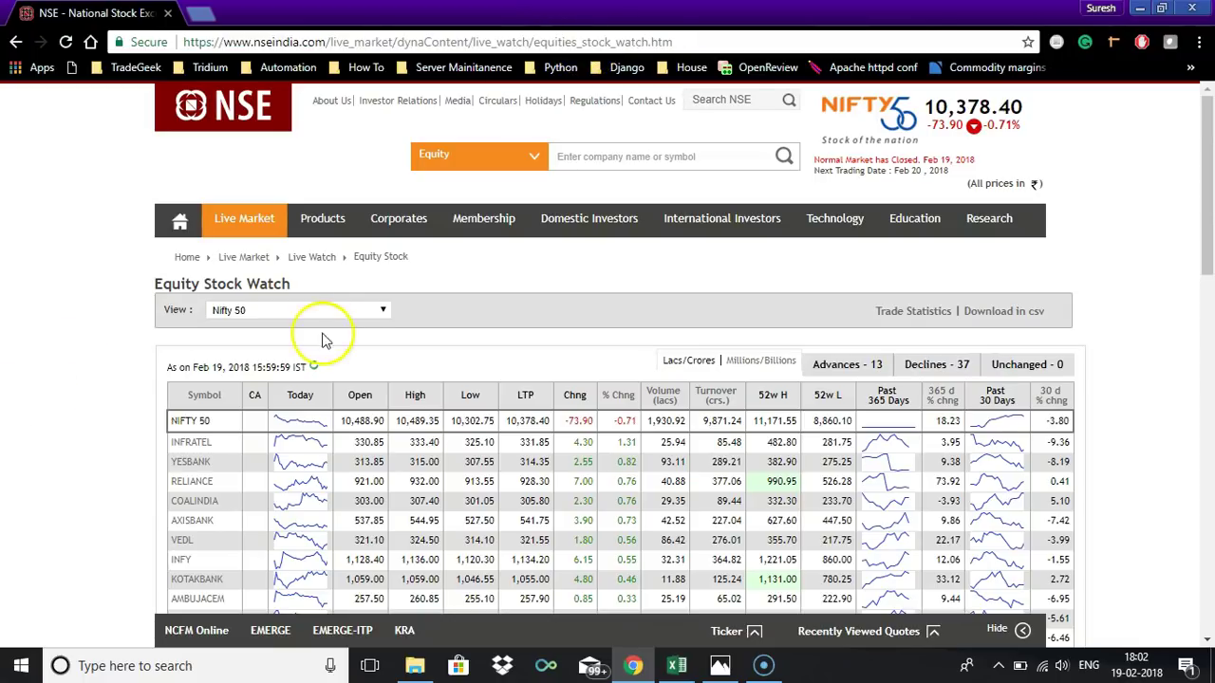
# Step: Change the Equity Stock Watch view to FO Stocks
pyautogui.click(366, 312)
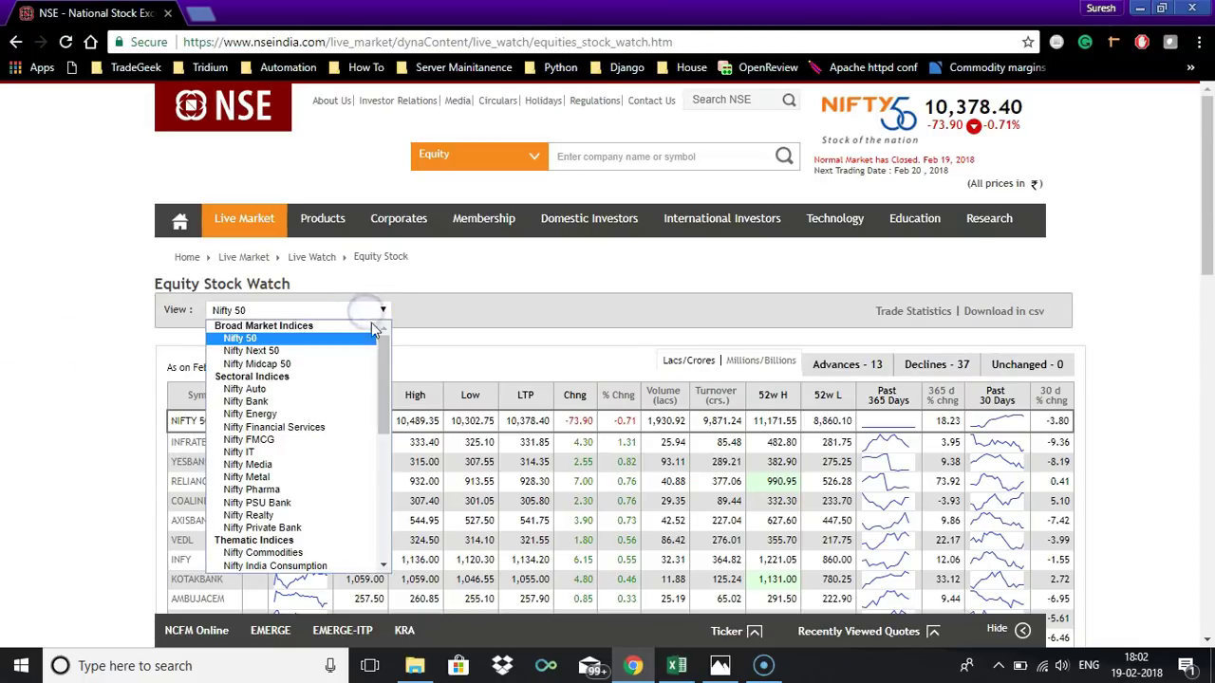
pyautogui.moveTo(384, 380); pyautogui.dragTo(405, 527)
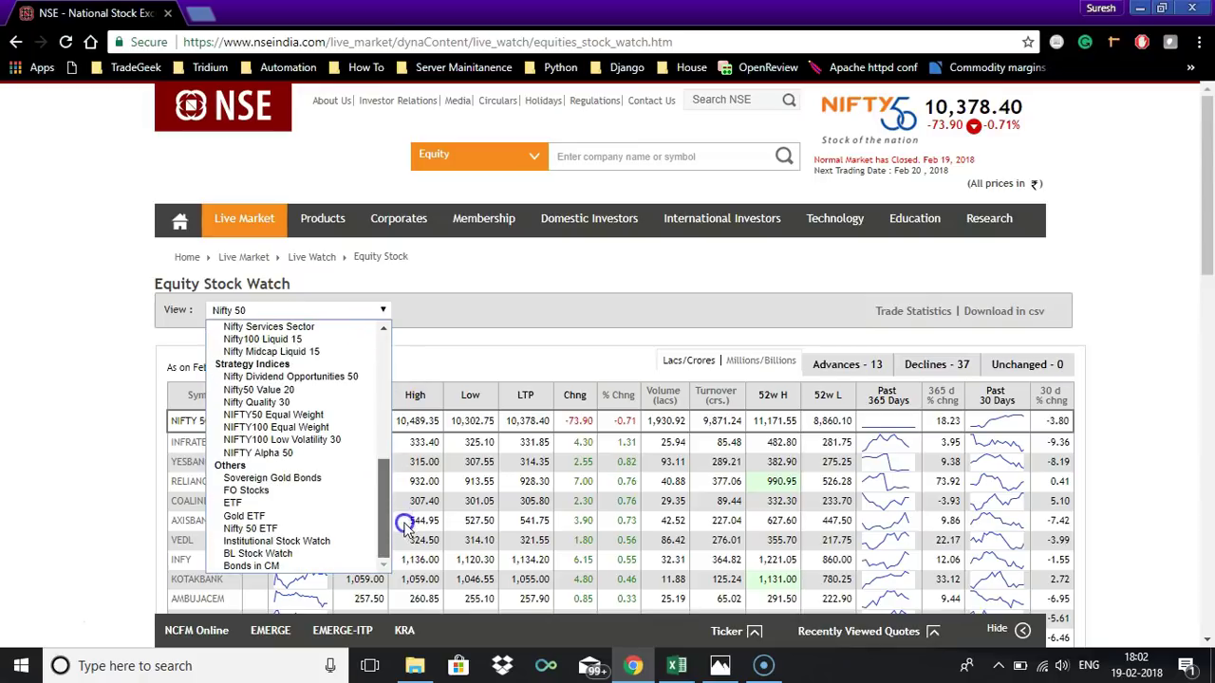
pyautogui.click(247, 490)
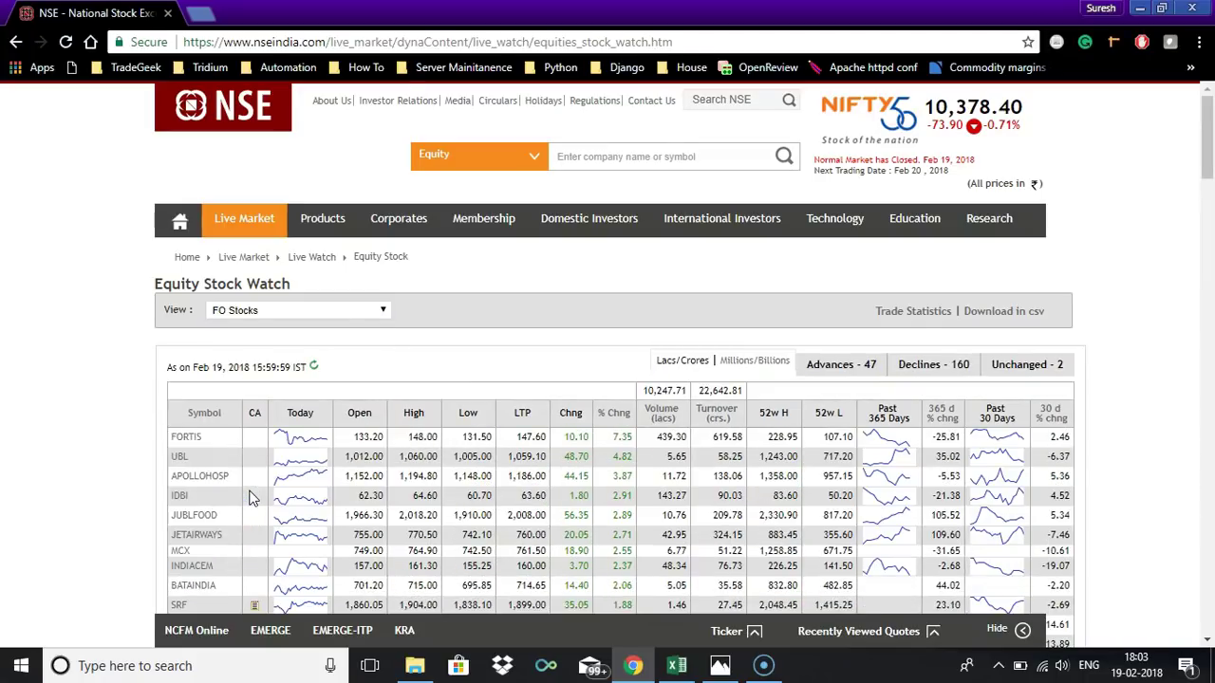
pyautogui.click(59, 354)
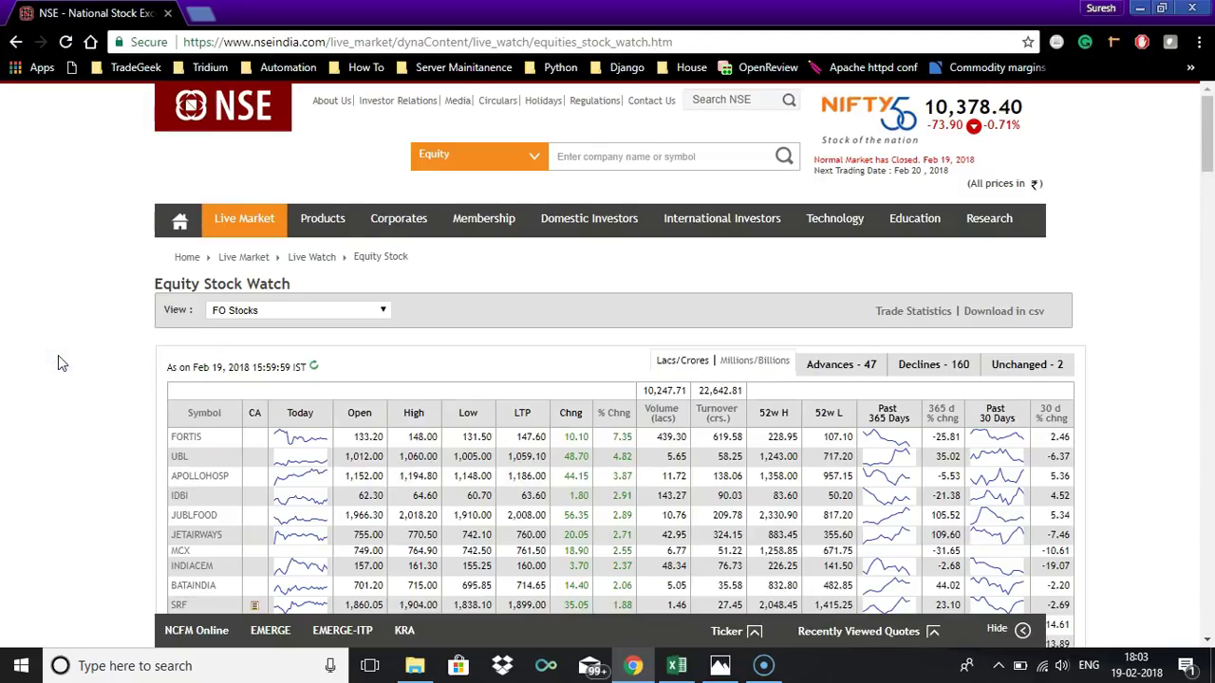
# Step: Look through the whole FO Stocks table down to the notes and return to its beginning
pyautogui.scroll(-3, 58, 358)
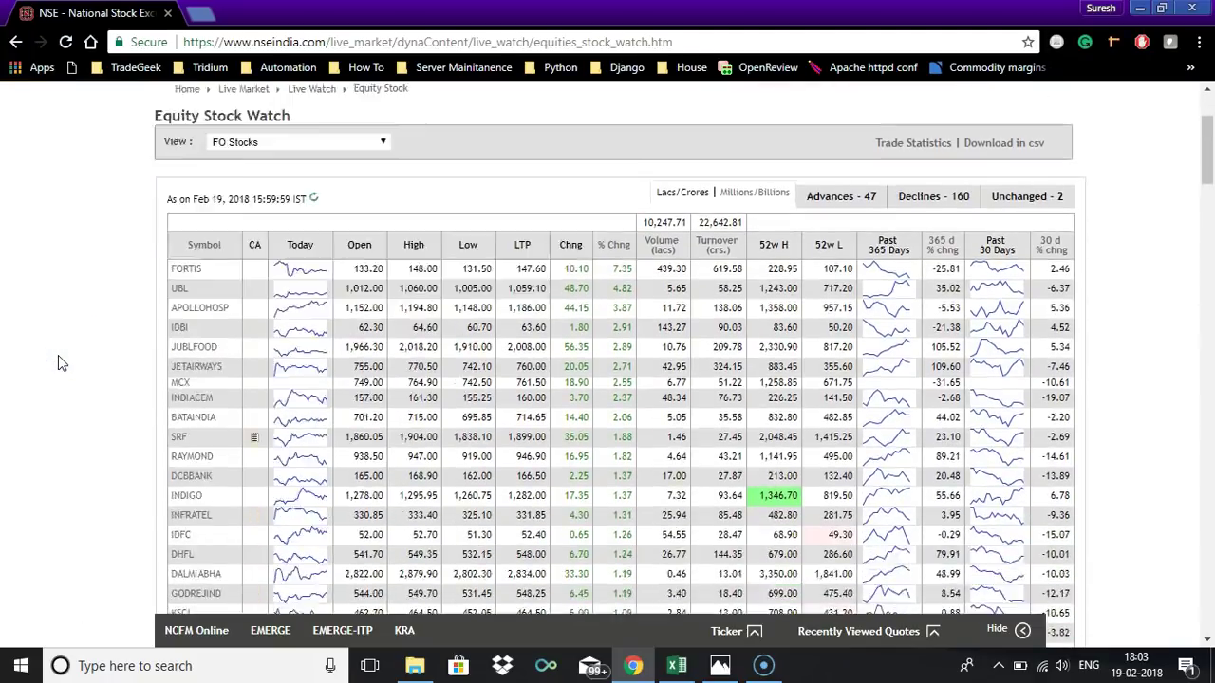
pyautogui.scroll(-20, 58, 359)
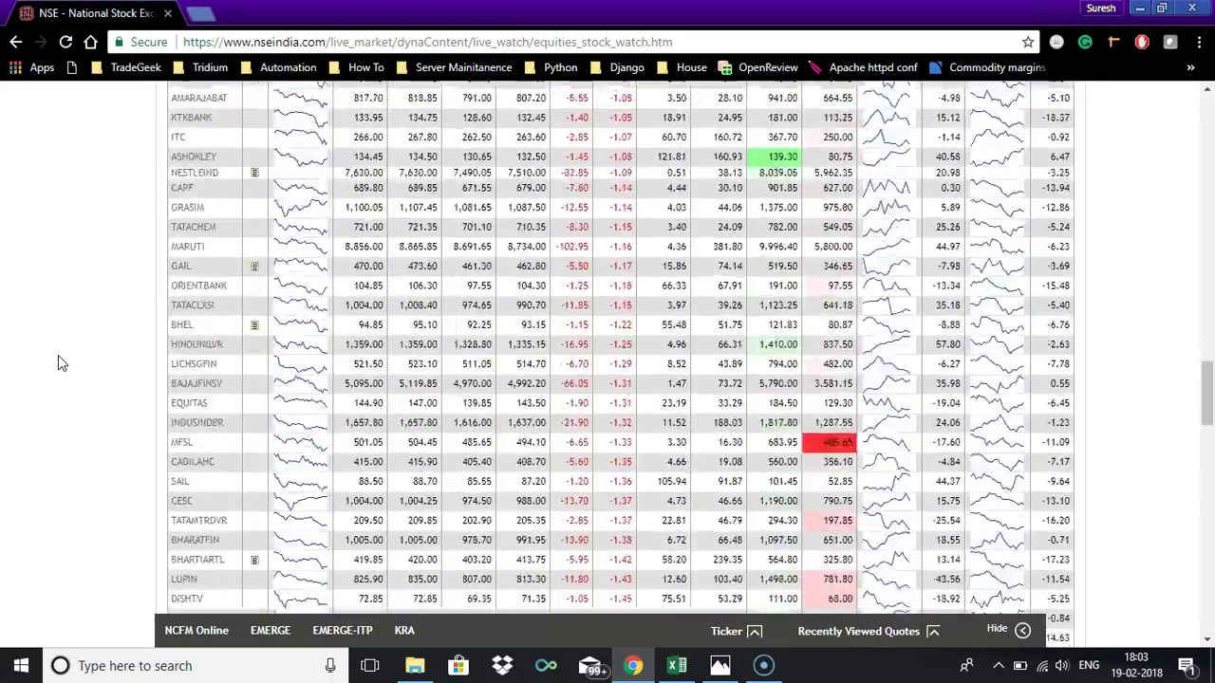
pyautogui.scroll(-20, 58, 357)
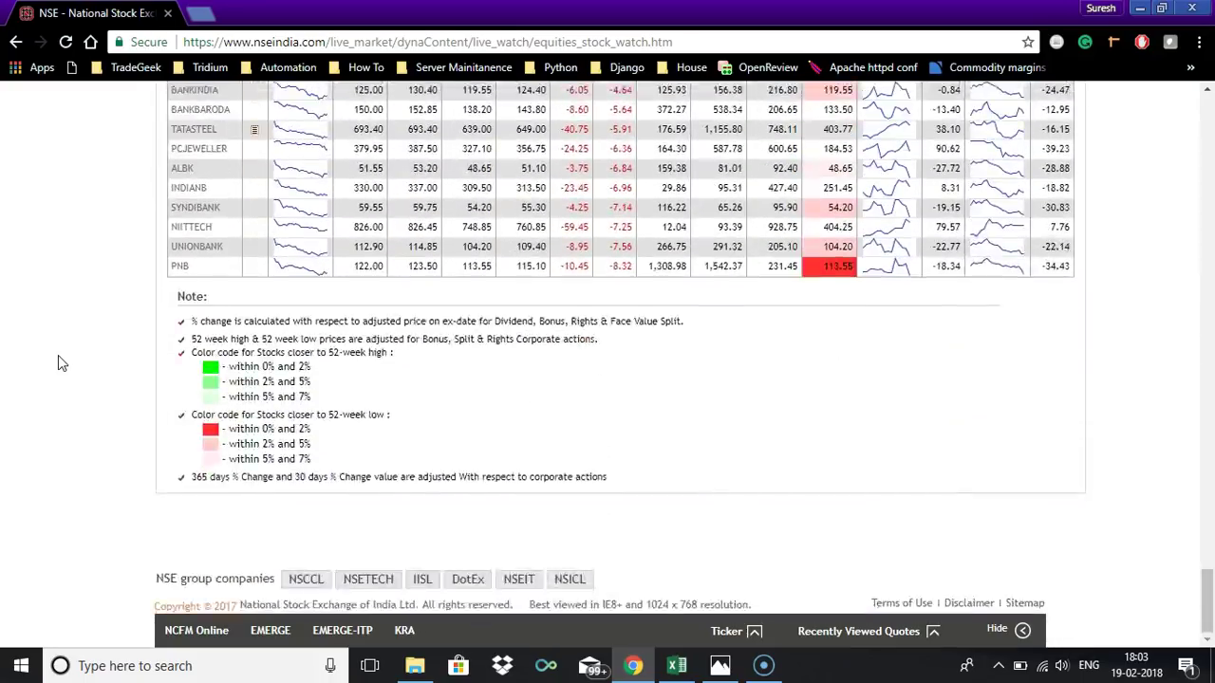
pyautogui.scroll(20, 58, 357)
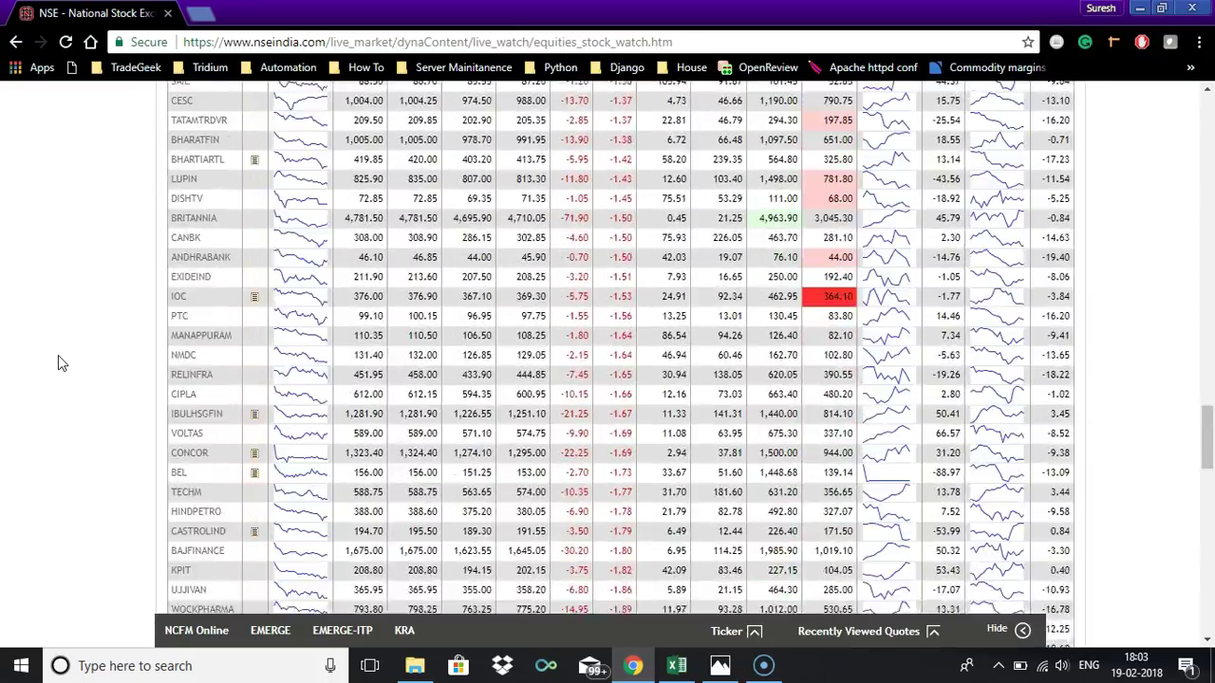
pyautogui.scroll(8, 58, 359)
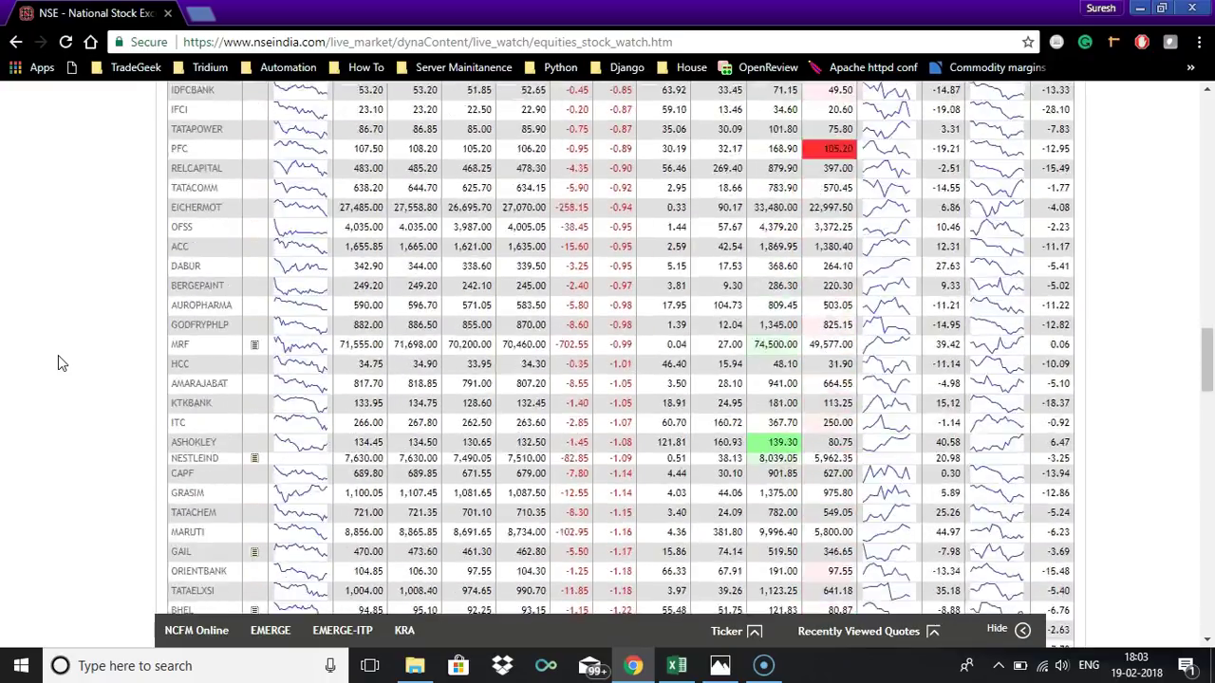
pyautogui.scroll(10, 58, 363)
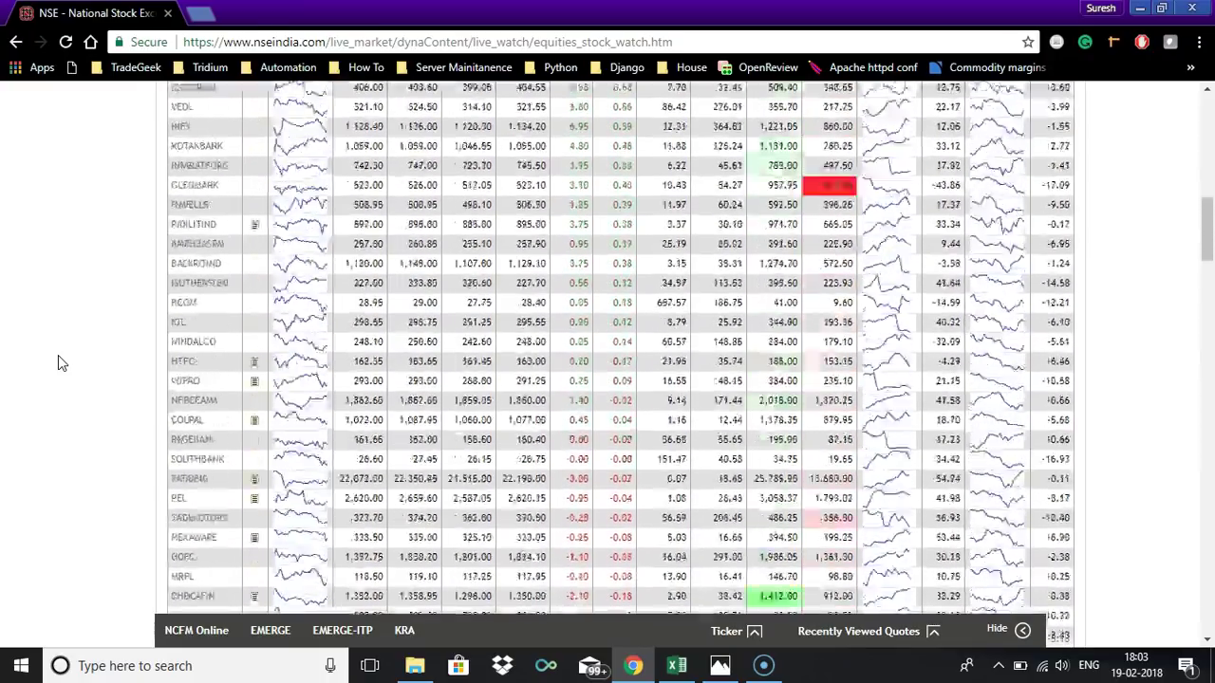
pyautogui.scroll(10, 58, 363)
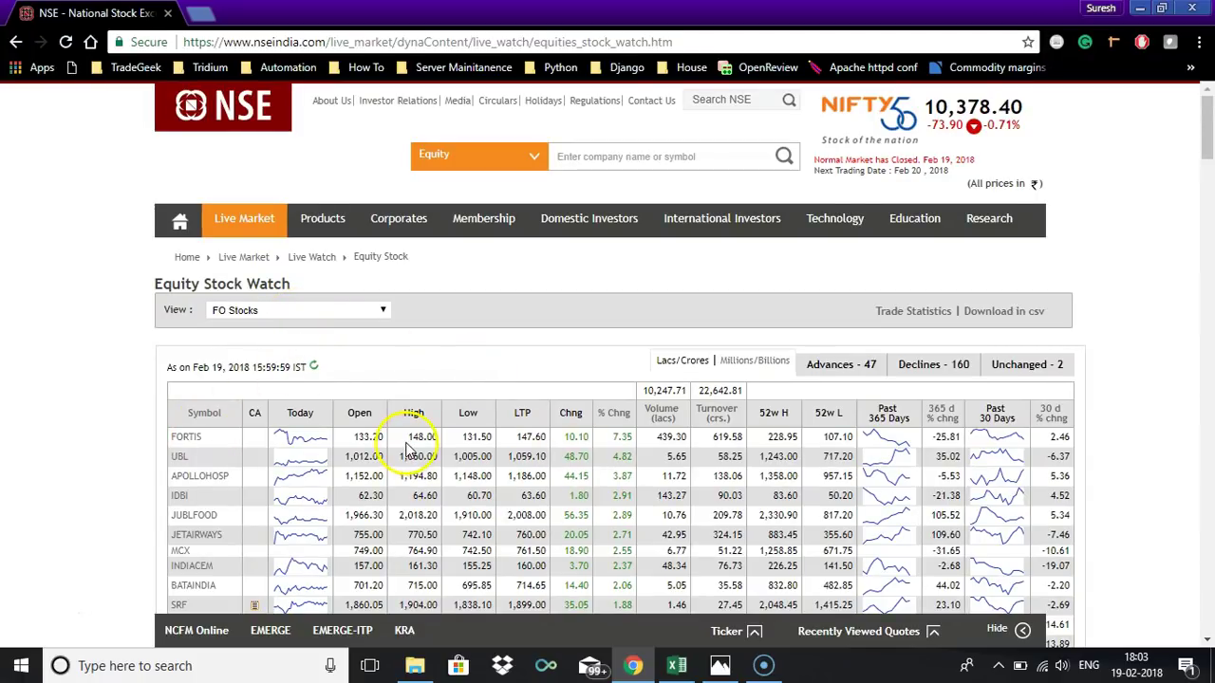
# Step: Open the stock watch address in a second browser tab, check which list it loads, and close that tab
pyautogui.click(671, 43)
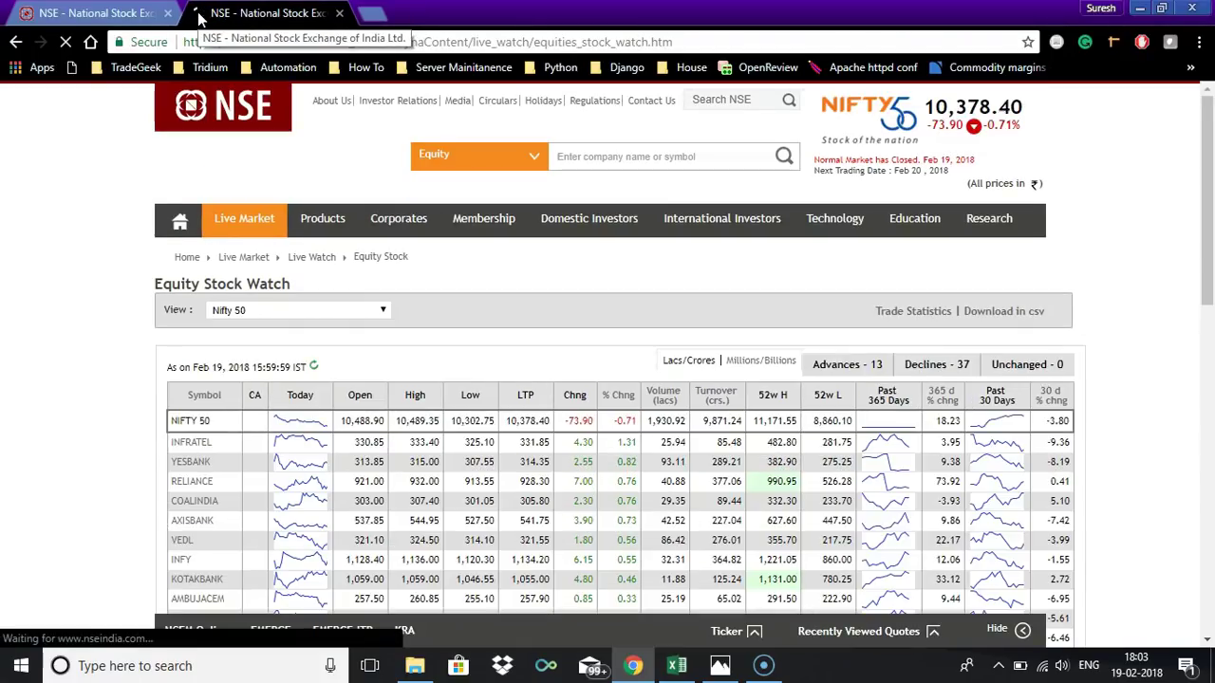
pyautogui.click(101, 336)
pyautogui.scroll(-1, 105, 337)
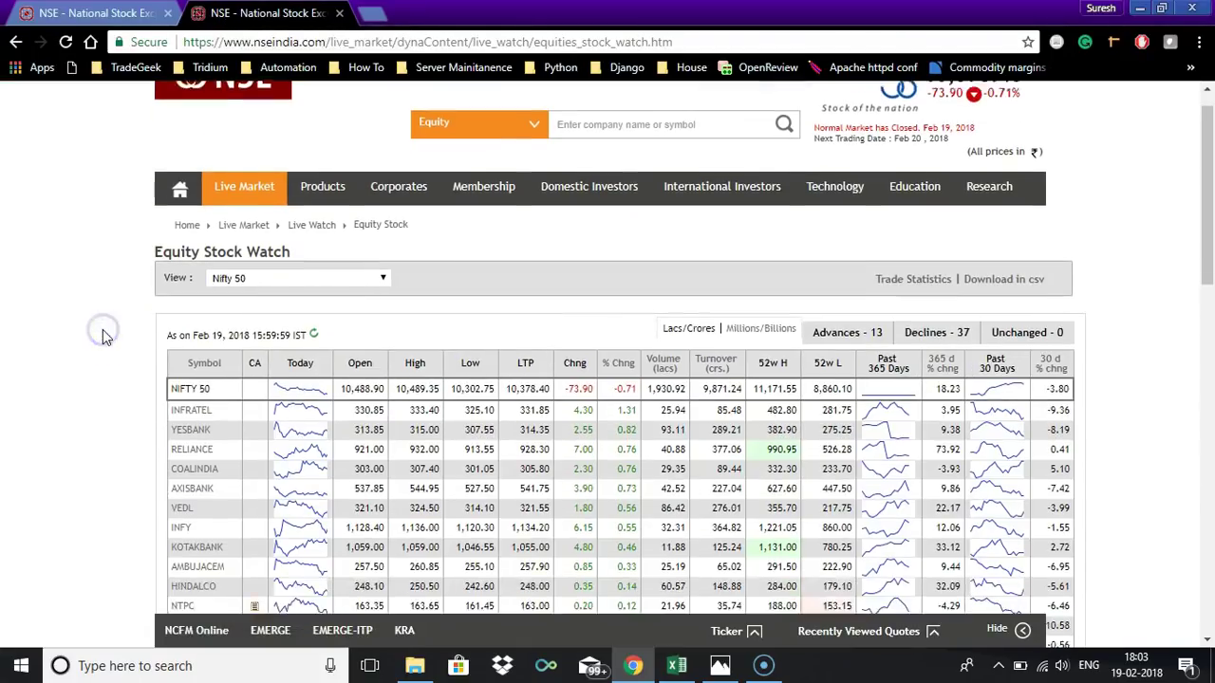
pyautogui.scroll(-3, 103, 332)
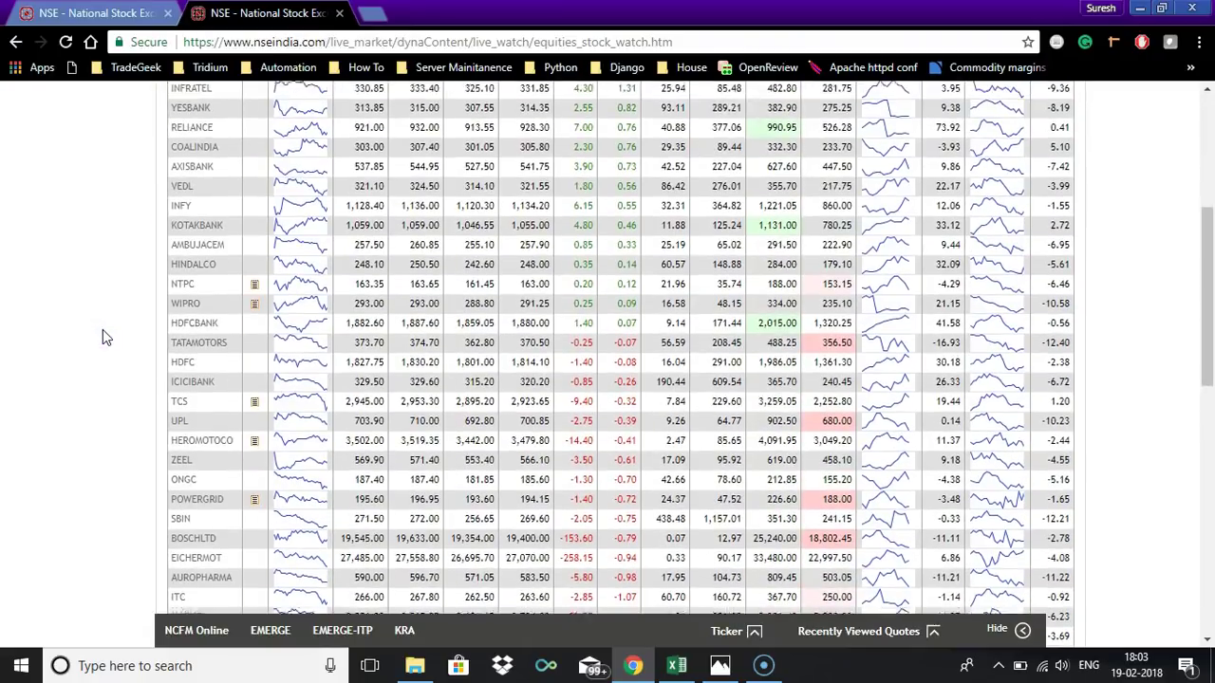
pyautogui.scroll(3, 103, 329)
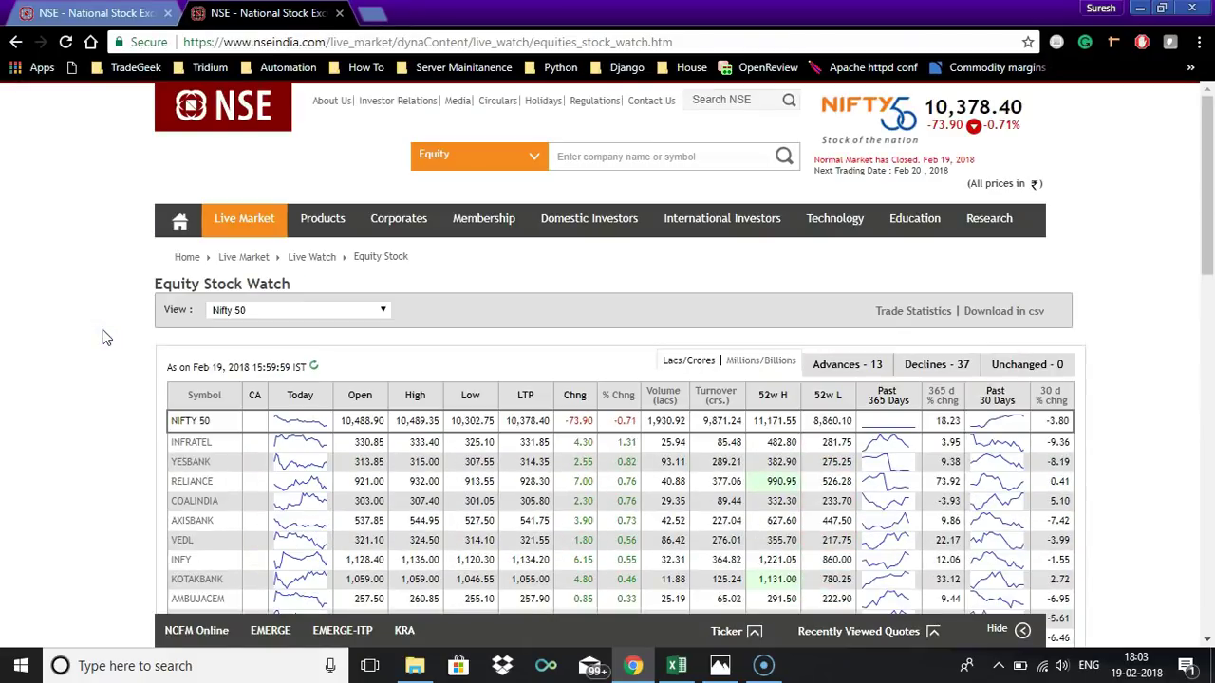
pyautogui.click(340, 14)
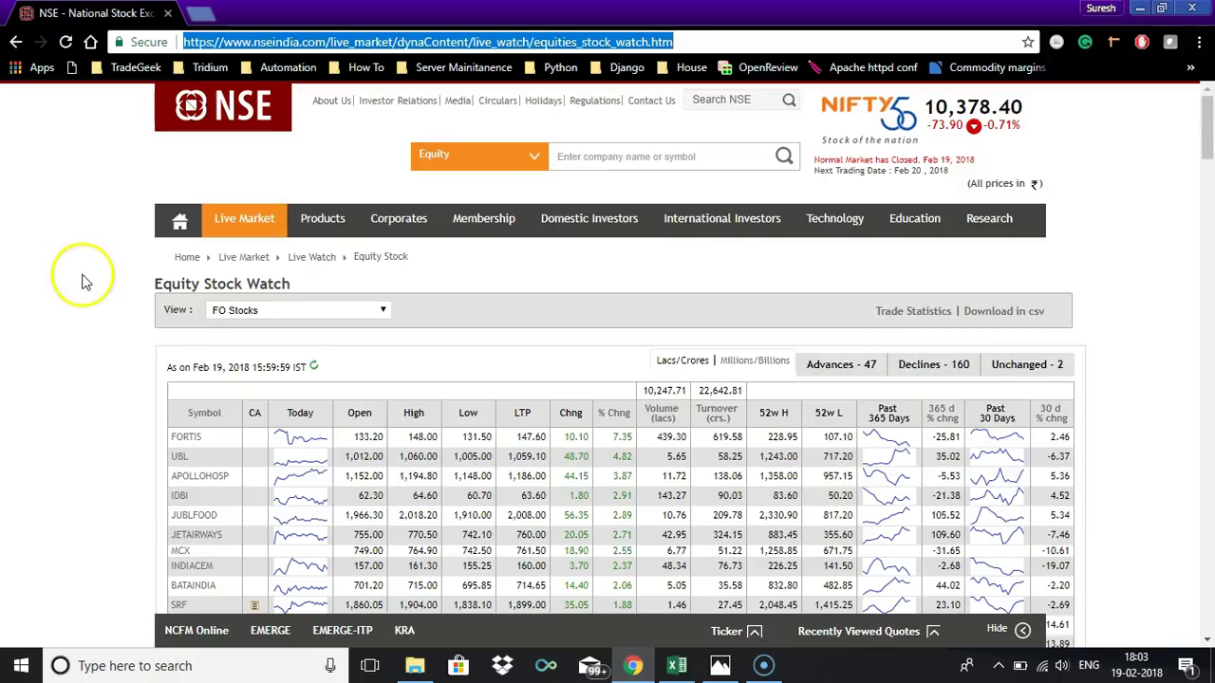
# Step: Reload the stock watch page and open the network monitor of the browser's developer tools
pyautogui.click(65, 42)
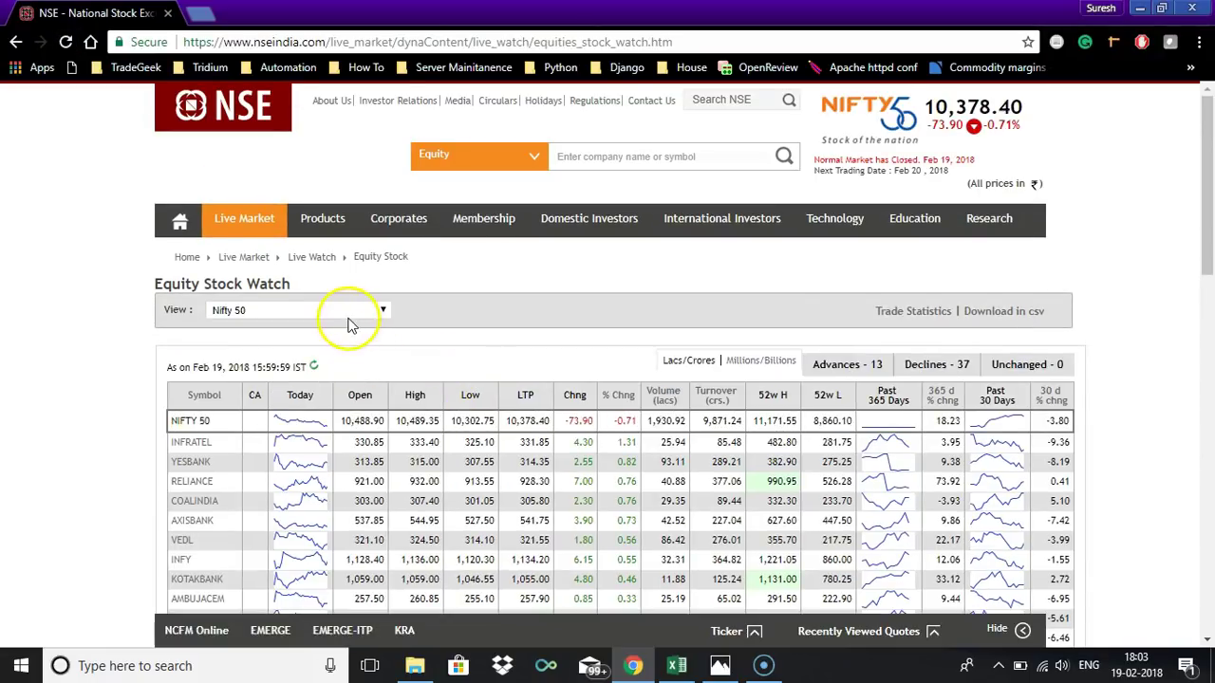
pyautogui.rightClick(40, 330)
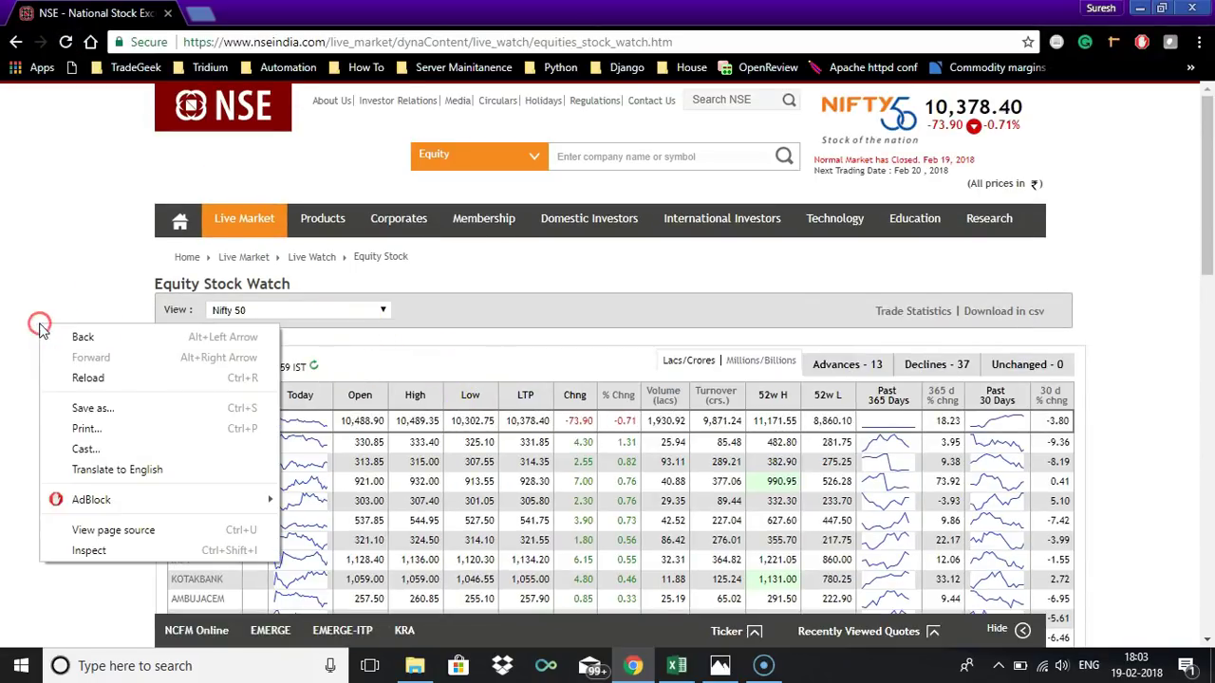
pyautogui.click(91, 551)
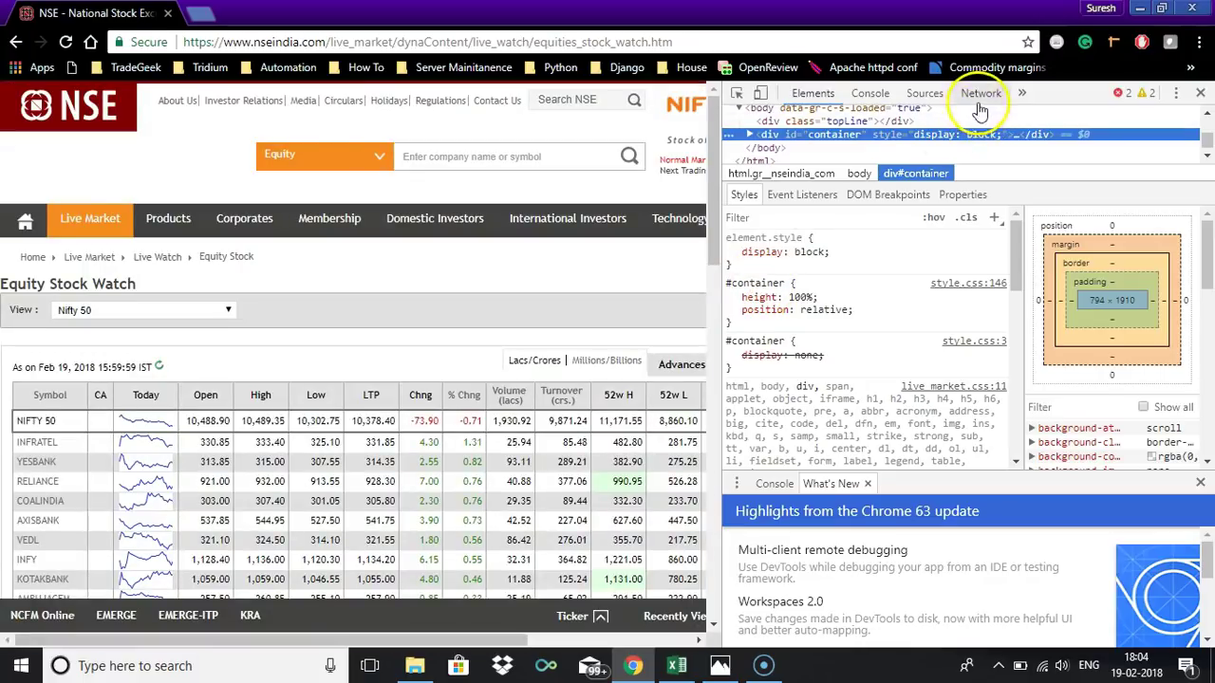
pyautogui.click(980, 95)
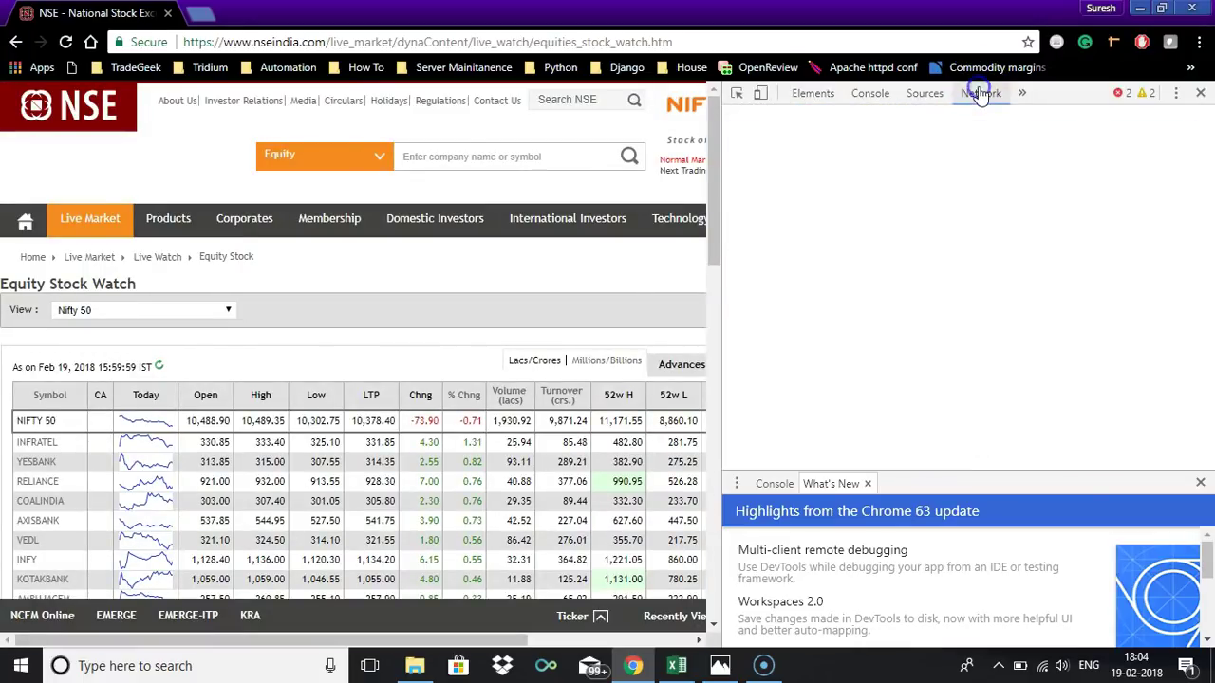
pyautogui.click(937, 107)
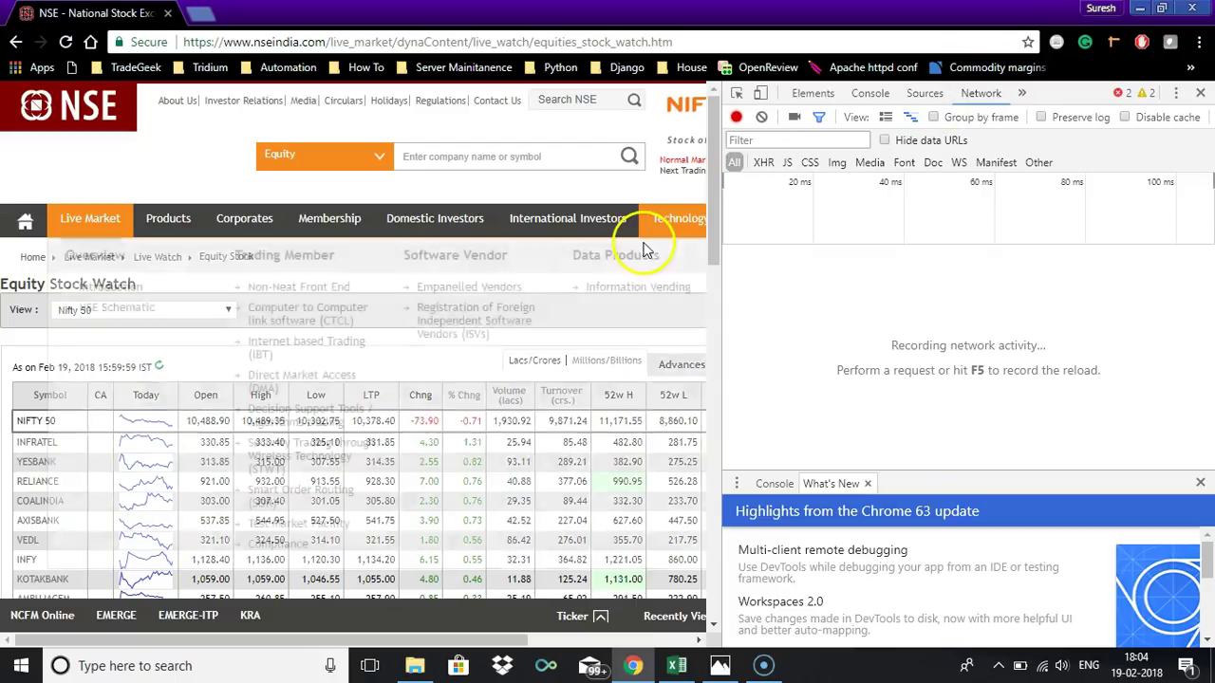
pyautogui.click(135, 332)
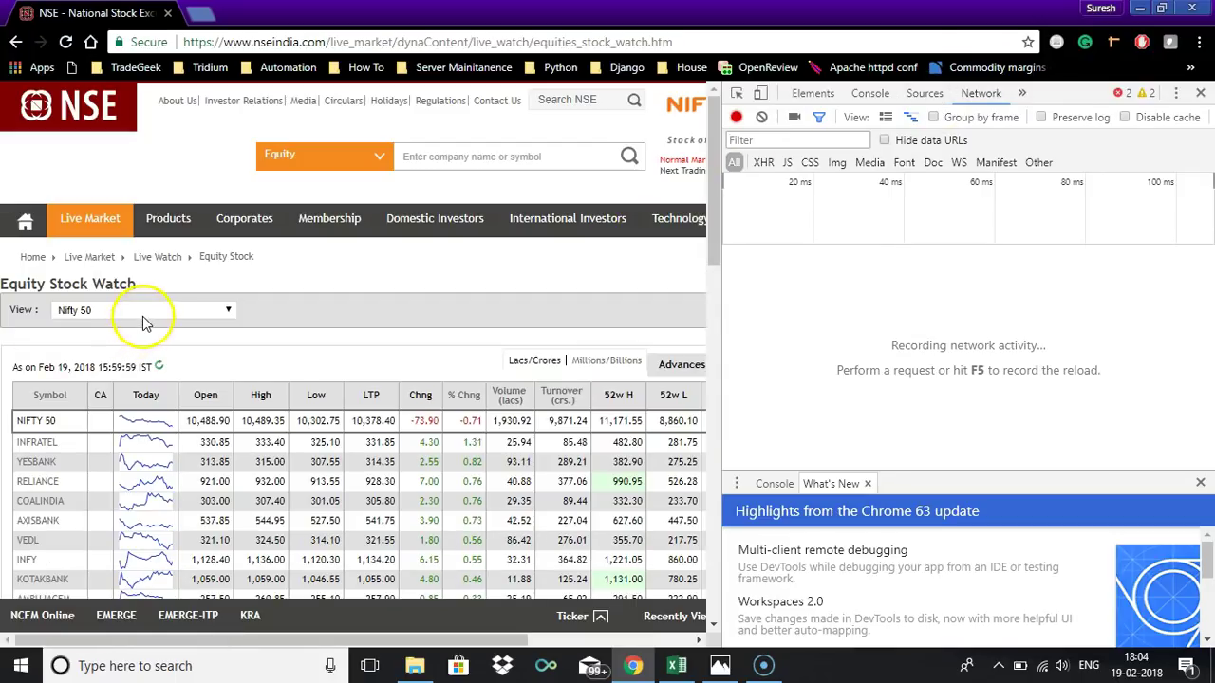
# Step: Set the stock watch view to FO Stocks to record its network traffic and go to the first recorded request
pyautogui.click(142, 313)
pyautogui.moveTo(237, 410); pyautogui.dragTo(244, 548)
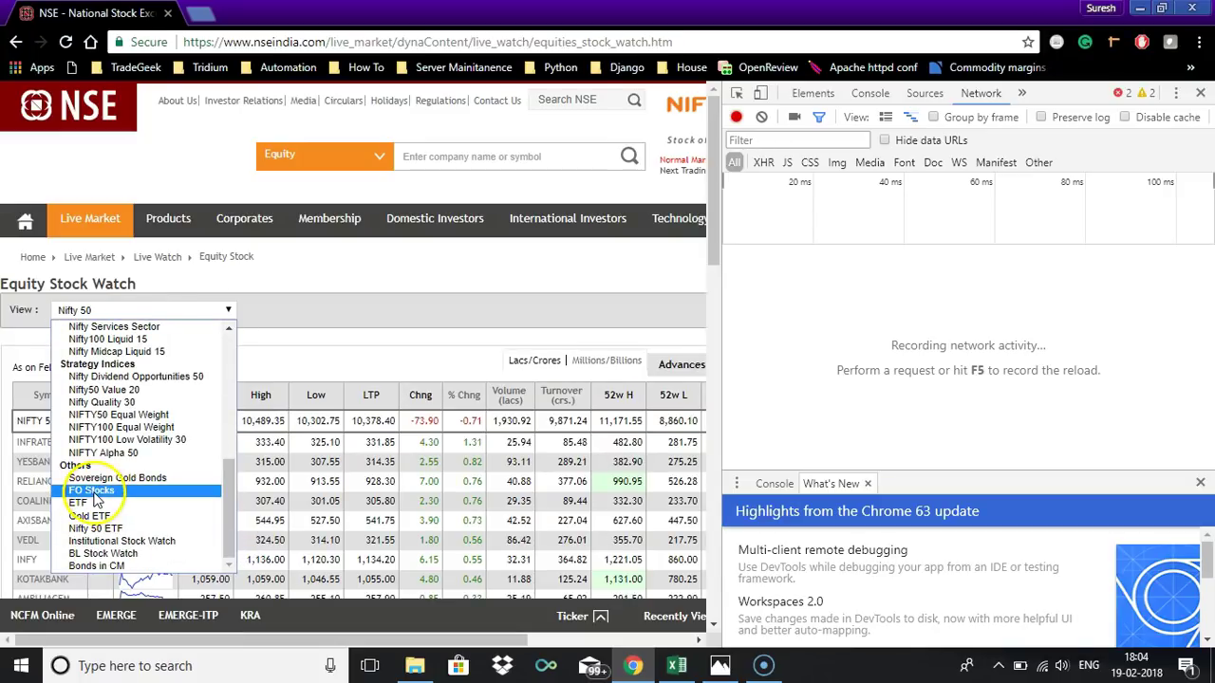
pyautogui.click(95, 492)
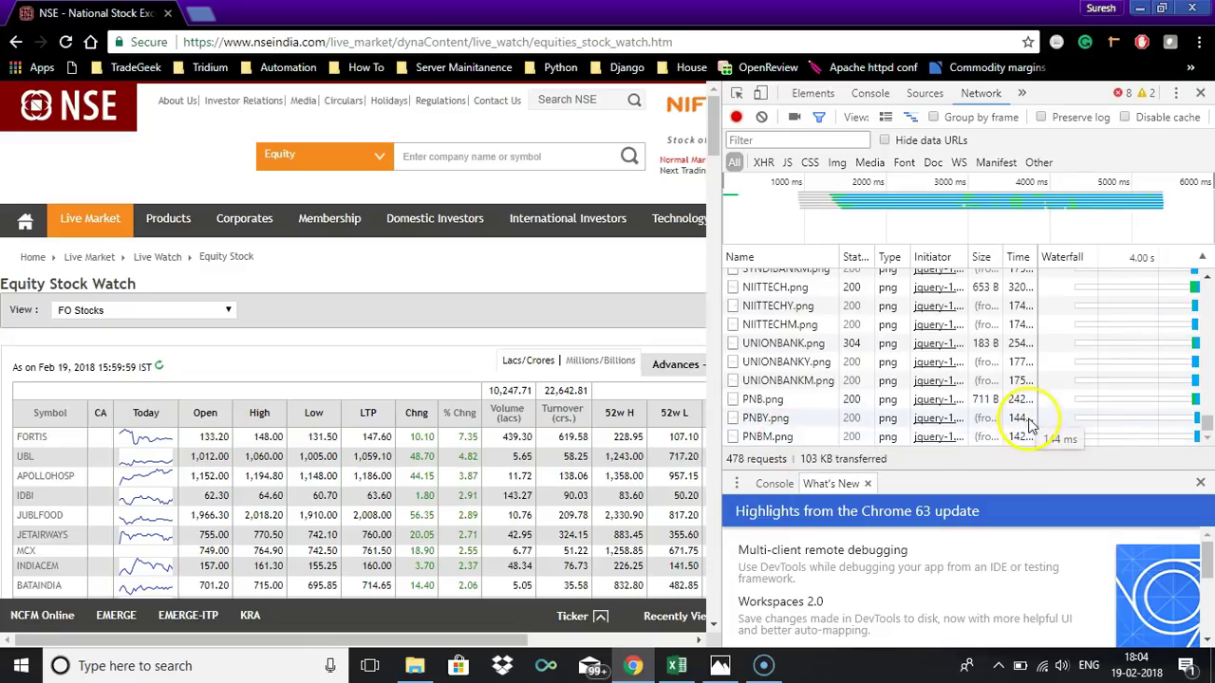
pyautogui.moveTo(1207, 427); pyautogui.dragTo(1208, 281)
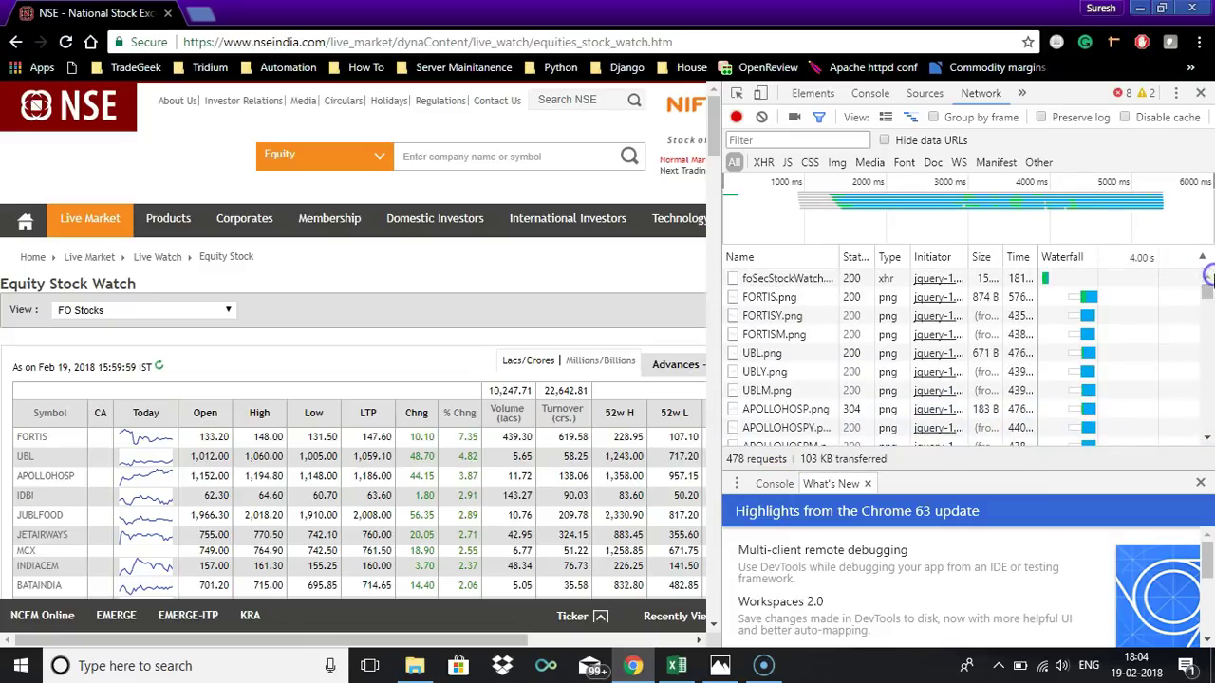
# Step: Open the recorded foSecStockWatch request in a new browser tab and look through its JSON data to the end
pyautogui.rightClick(798, 282)
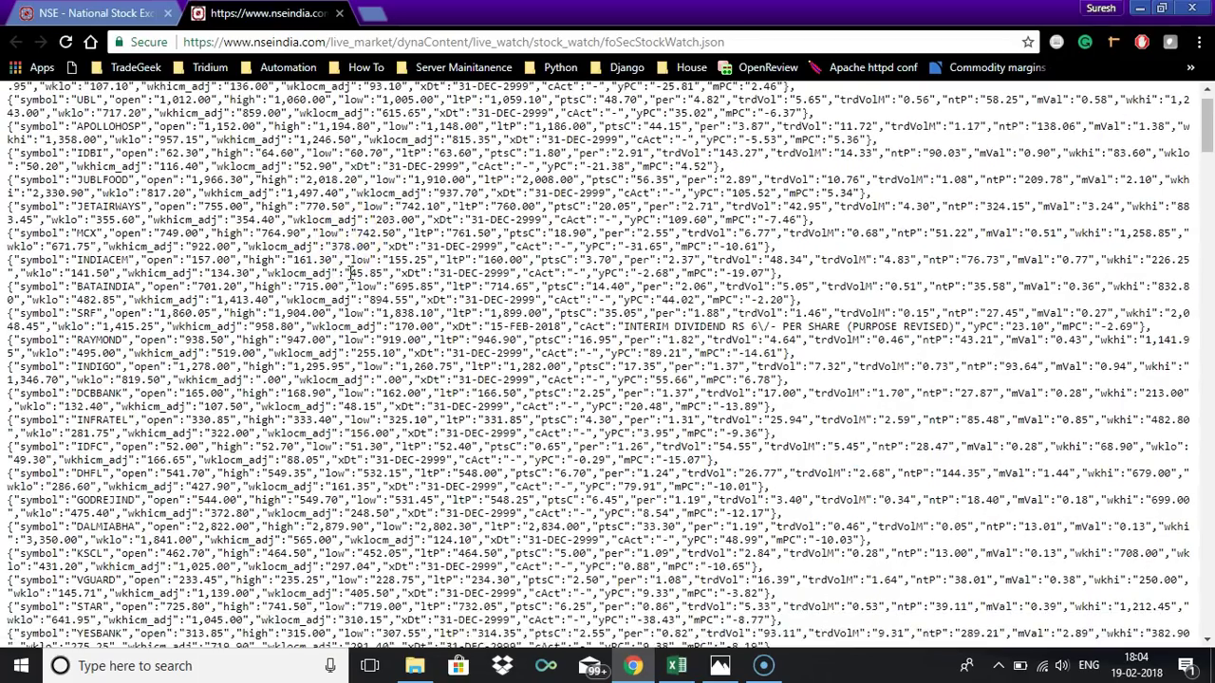
pyautogui.scroll(-15, 351, 272)
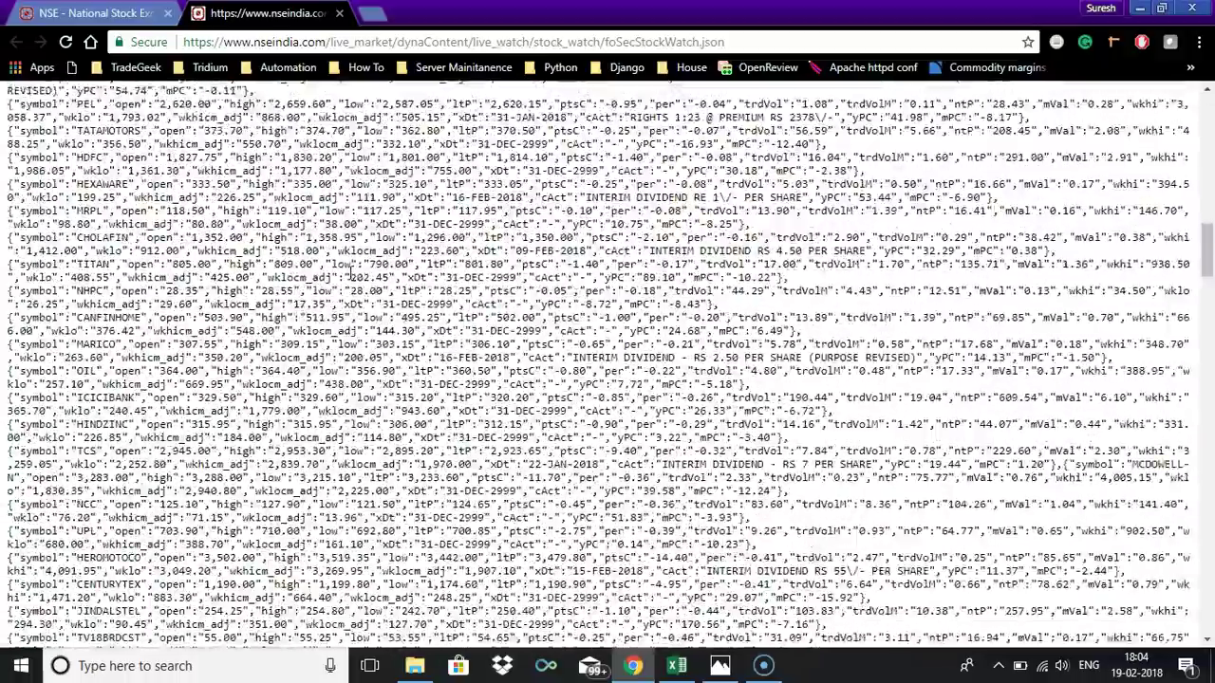
pyautogui.scroll(-15, 351, 272)
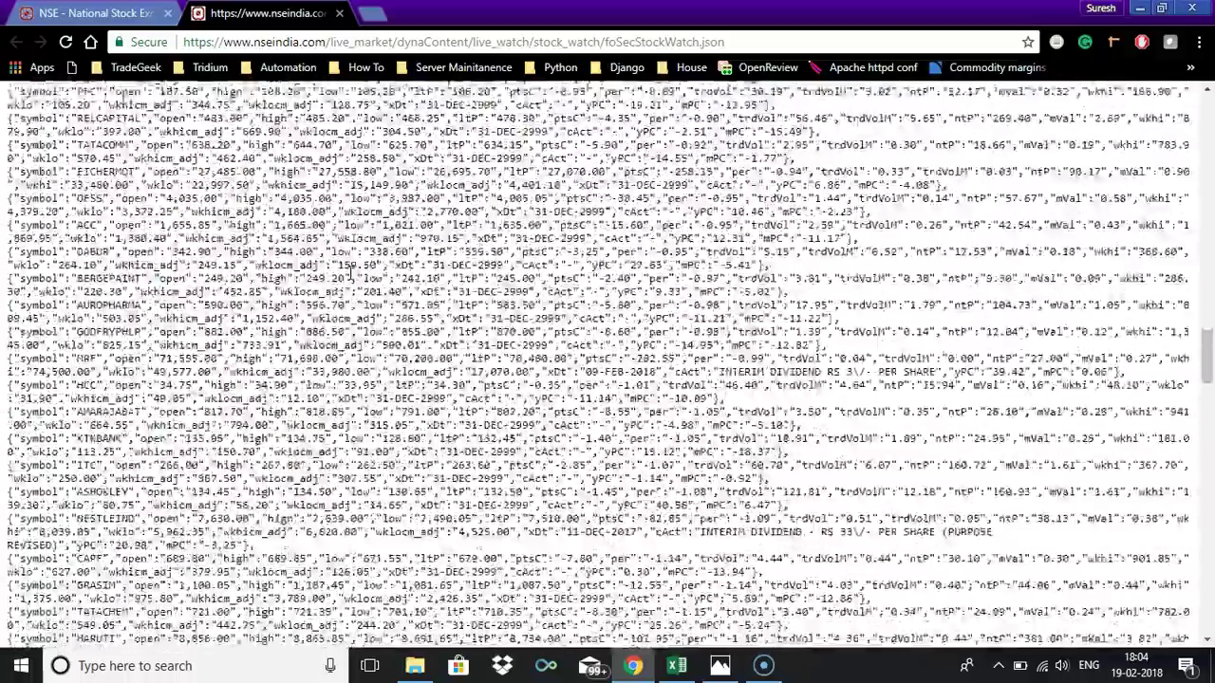
pyautogui.scroll(-15, 351, 272)
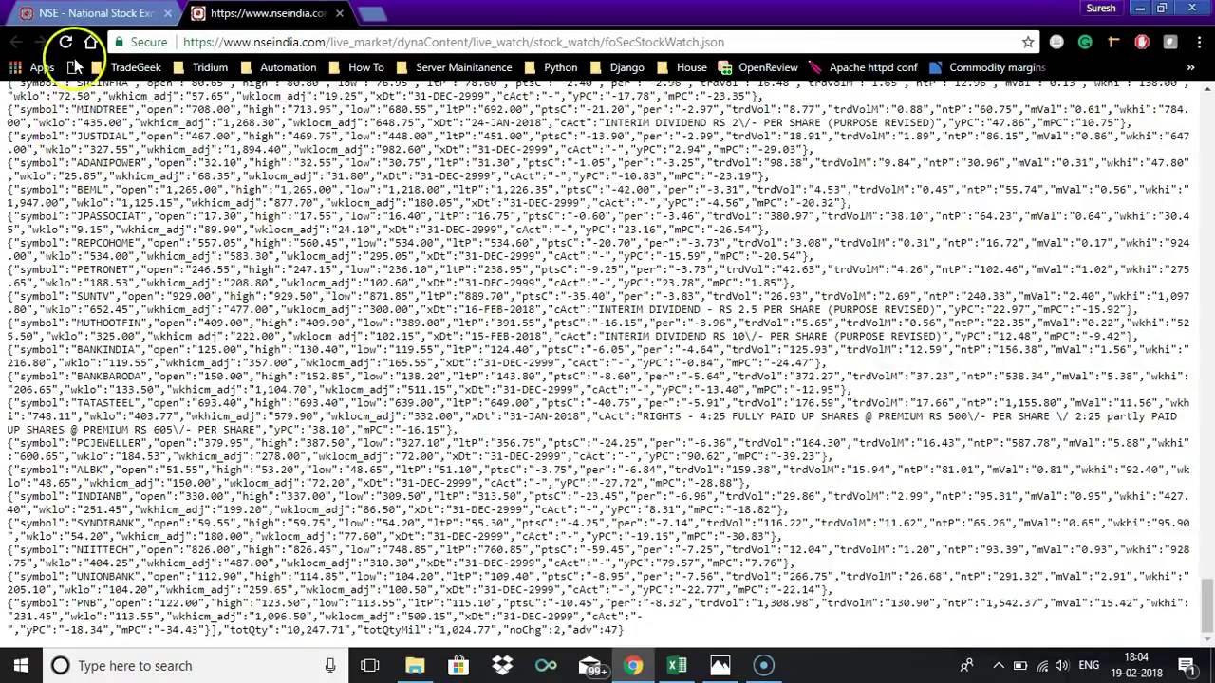
# Step: Compare the foSecStockWatch.json data with the FO Stocks page and close the developer tools
pyautogui.click(75, 22)
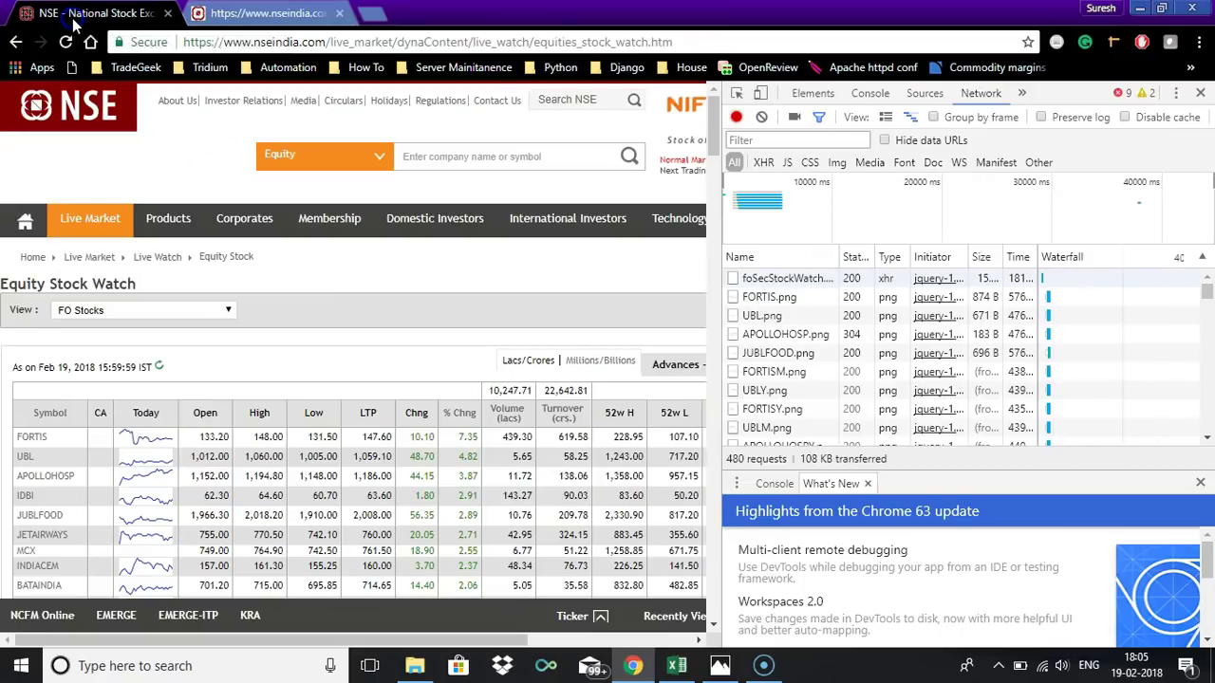
pyautogui.click(245, 13)
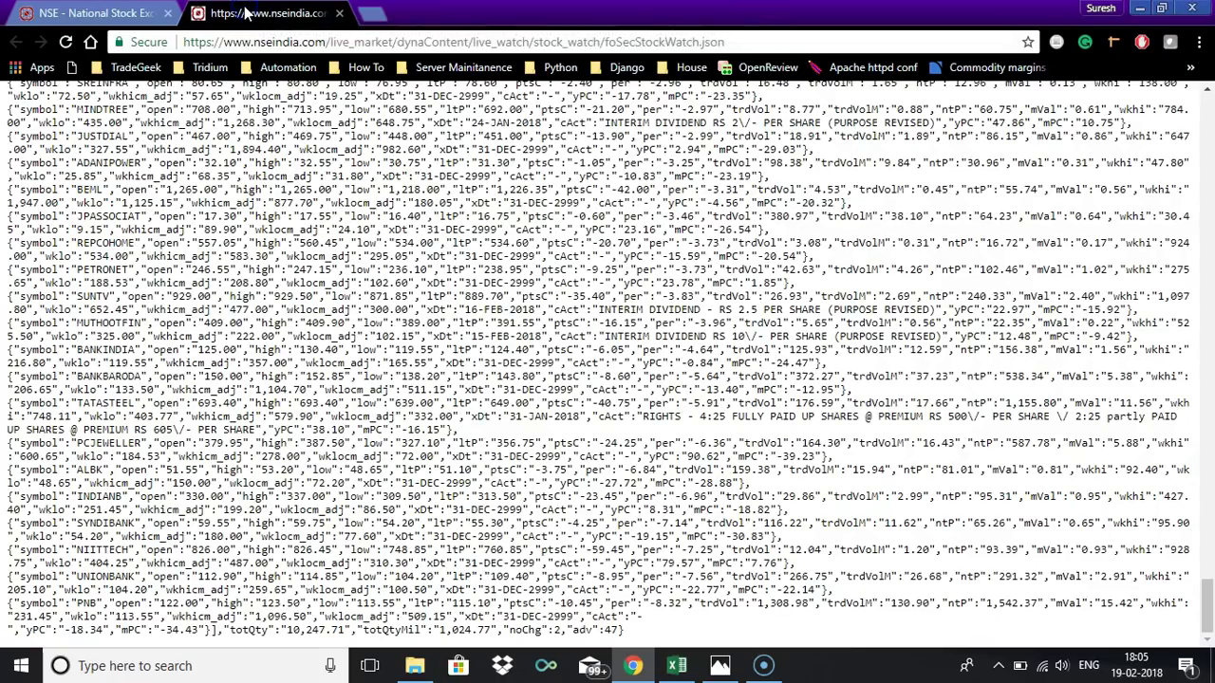
pyautogui.click(396, 169)
pyautogui.click(117, 13)
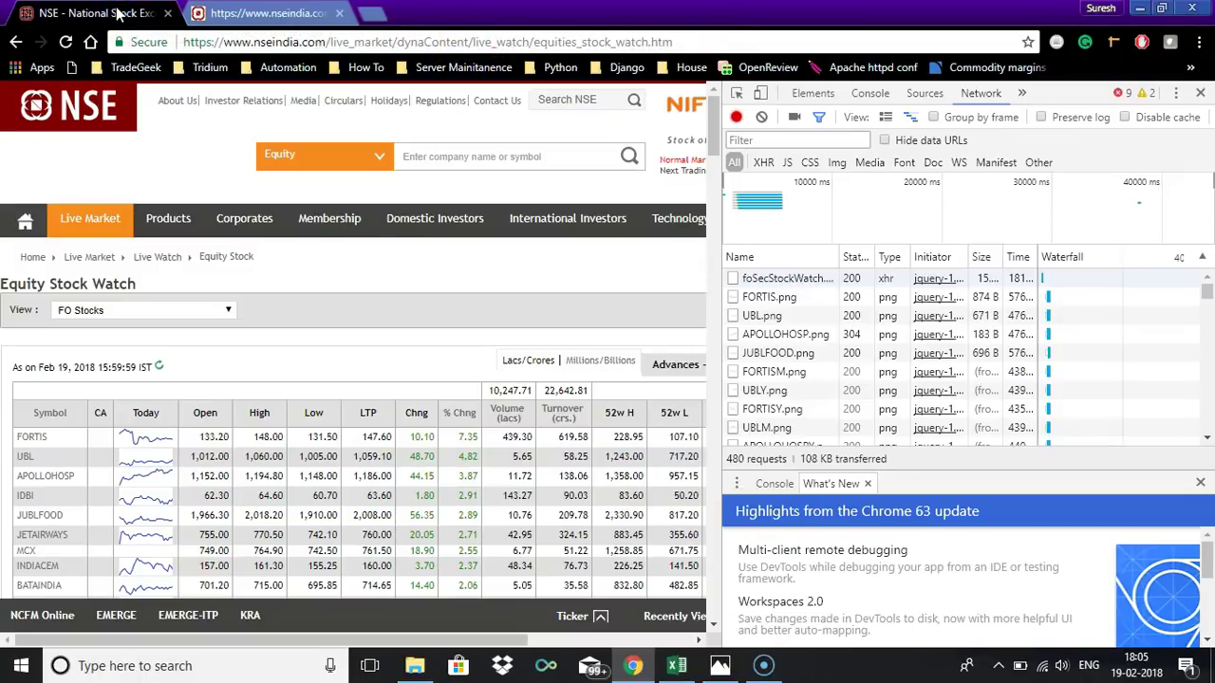
pyautogui.click(1200, 95)
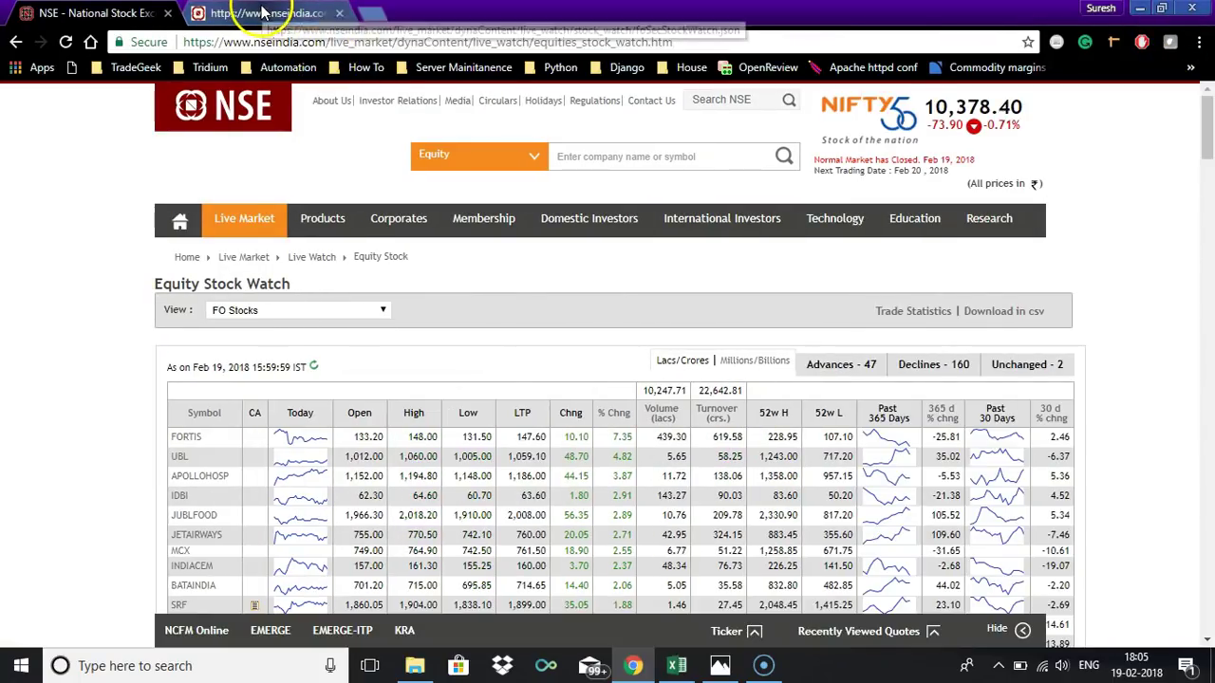
pyautogui.click(264, 11)
pyautogui.click(79, 17)
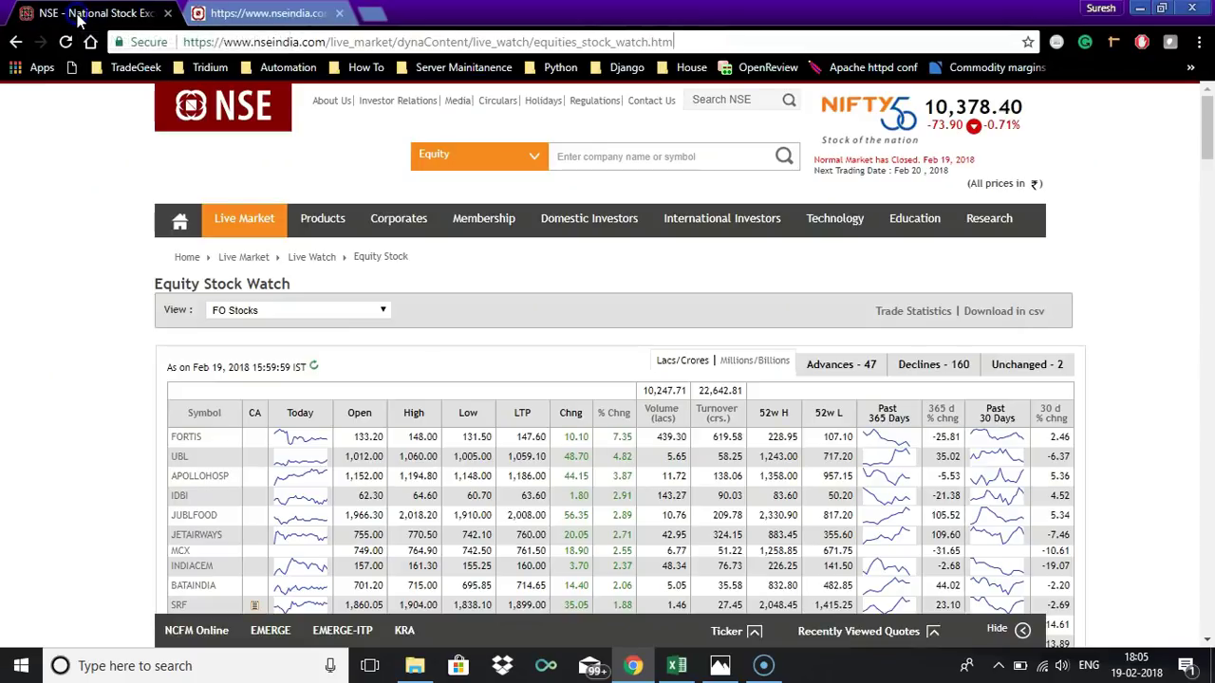
# Step: Reopen the developer tools on the stock watch page and set its view to Nifty Bank
pyautogui.rightClick(78, 376)
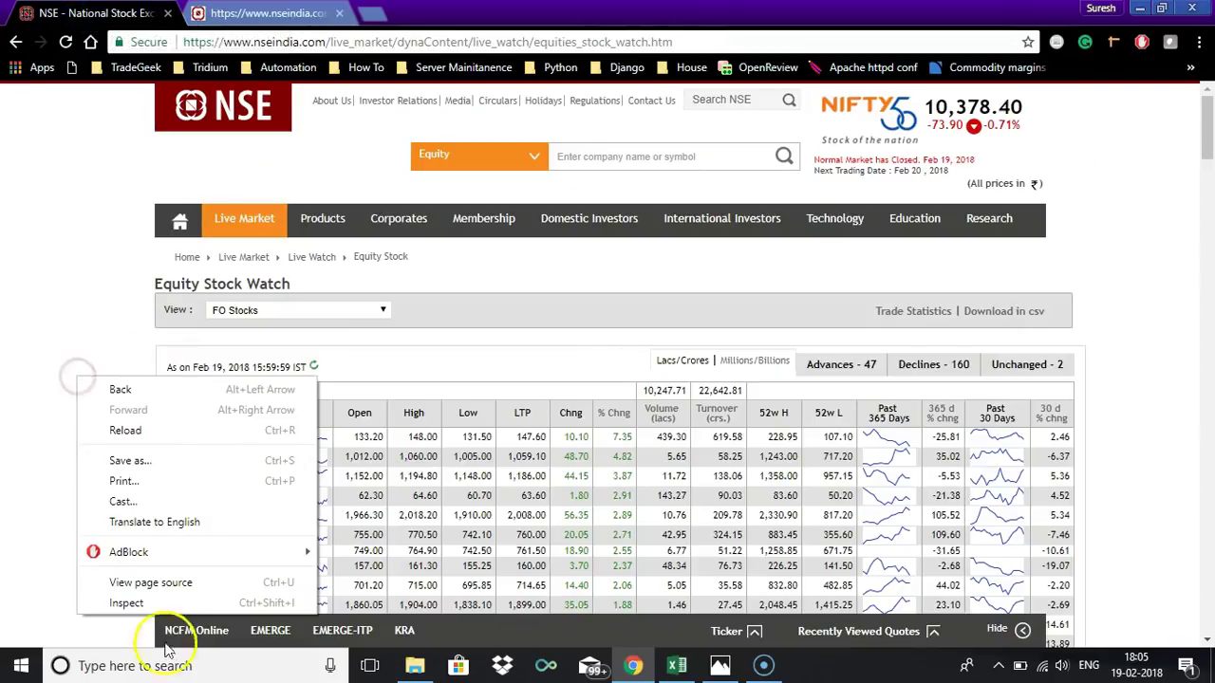
pyautogui.click(138, 603)
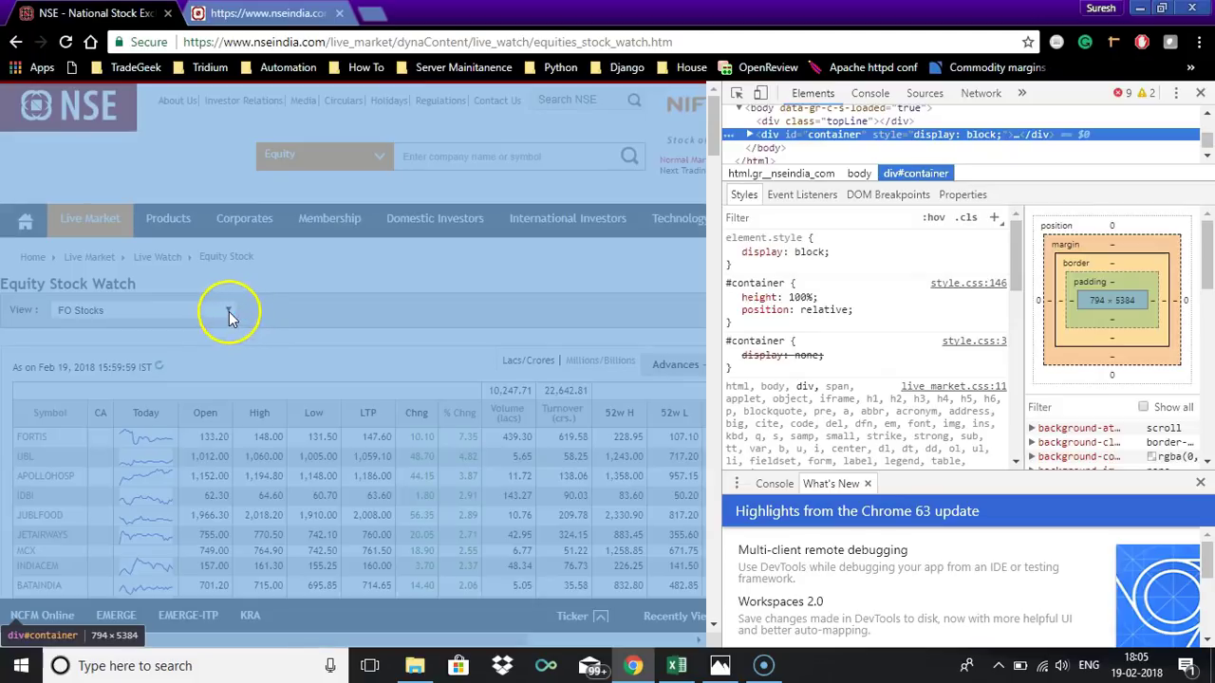
pyautogui.click(229, 313)
pyautogui.moveTo(229, 423); pyautogui.dragTo(222, 340)
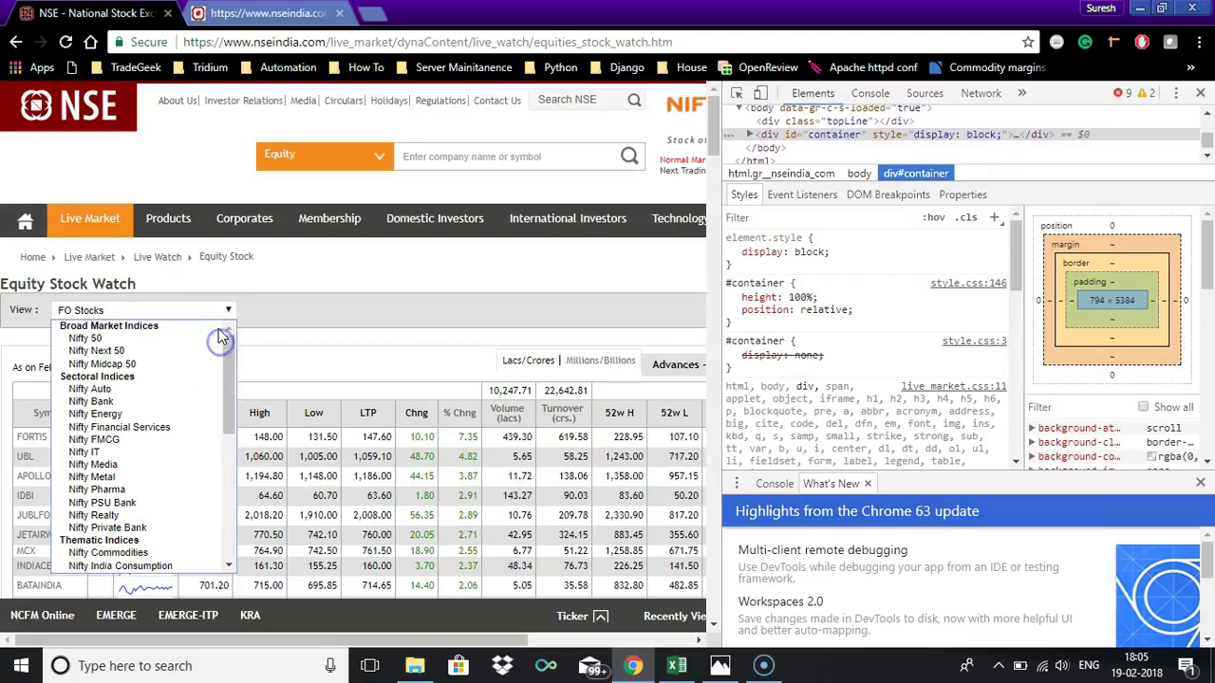
pyautogui.click(92, 403)
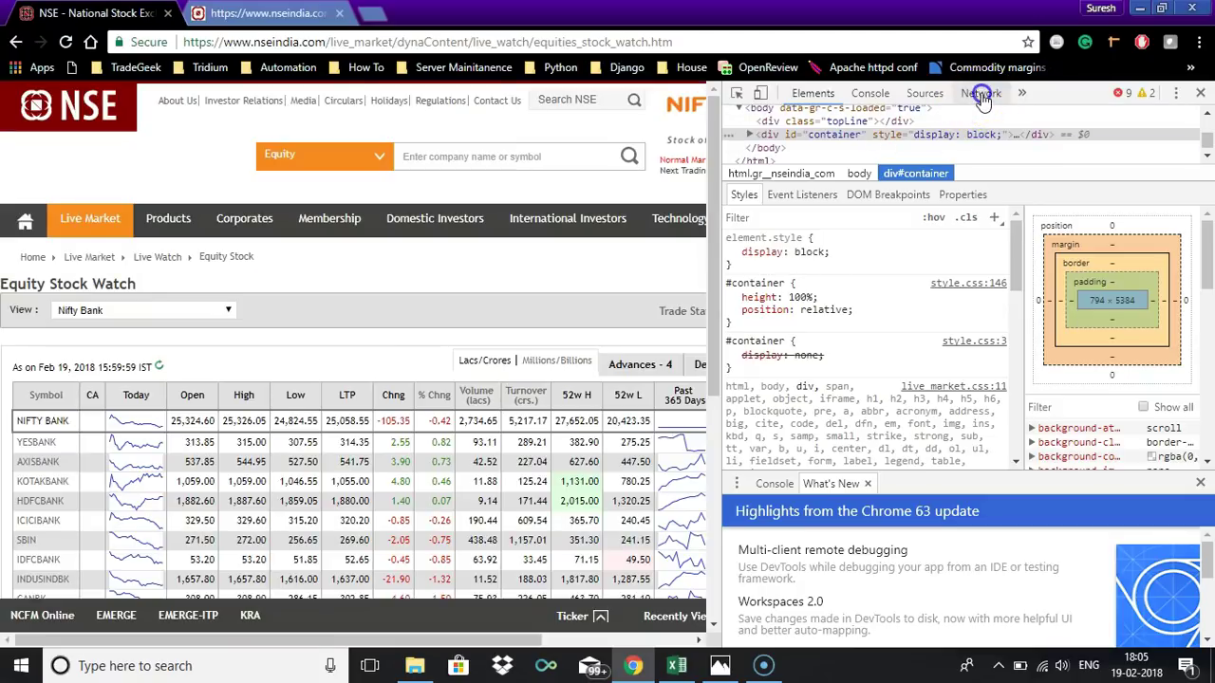
# Step: Show the recorded network requests and open the Bank Nifty stock watch request in a new tab
pyautogui.click(980, 93)
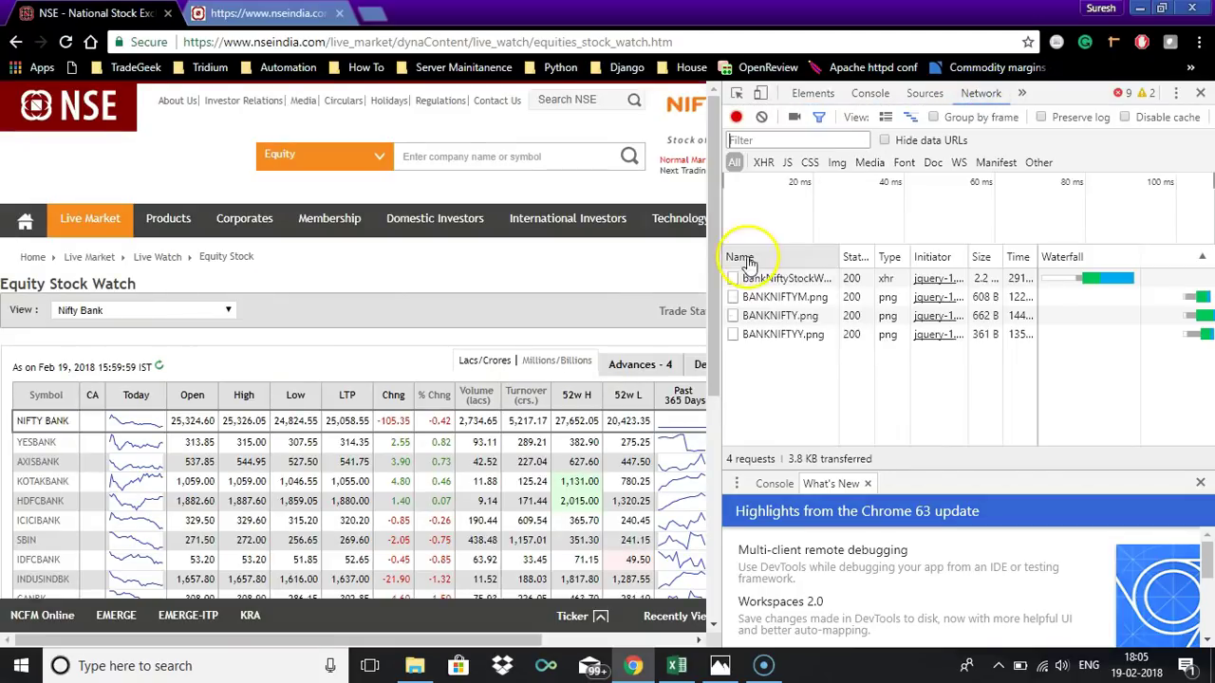
pyautogui.rightClick(777, 285)
pyautogui.click(824, 494)
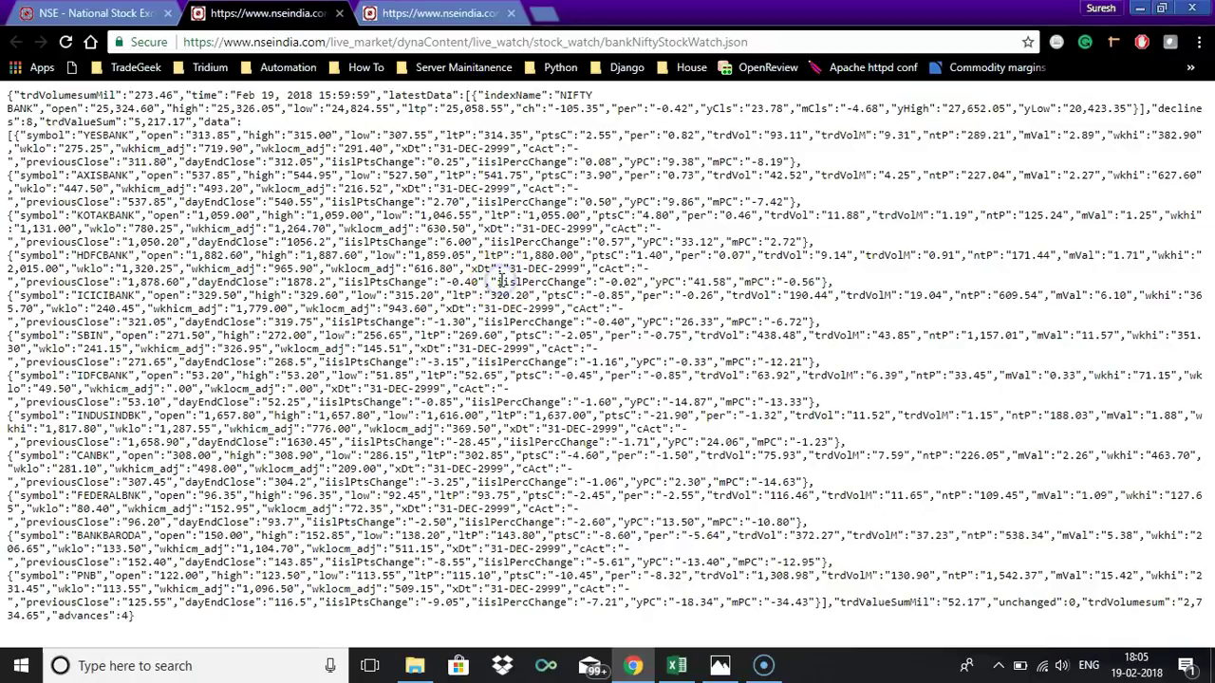
# Step: Return to the foSecStockWatch.json tab and copy its full address
pyautogui.click(383, 19)
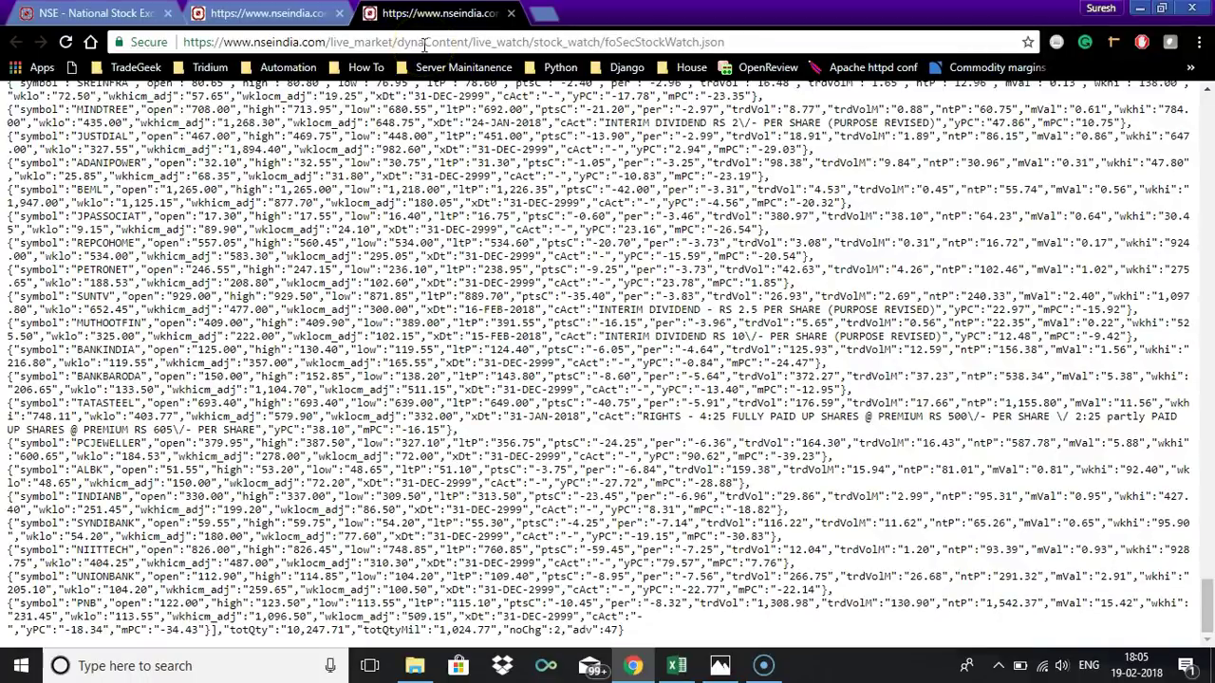
pyautogui.click(424, 45)
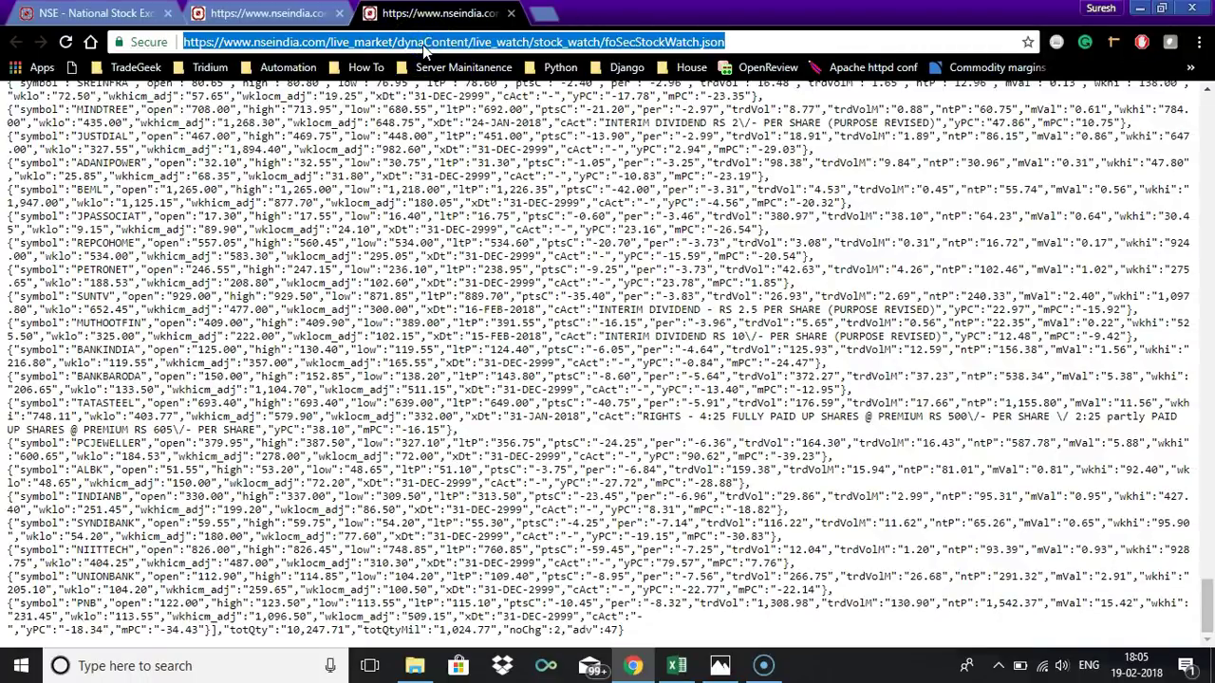
pyautogui.click(449, 272)
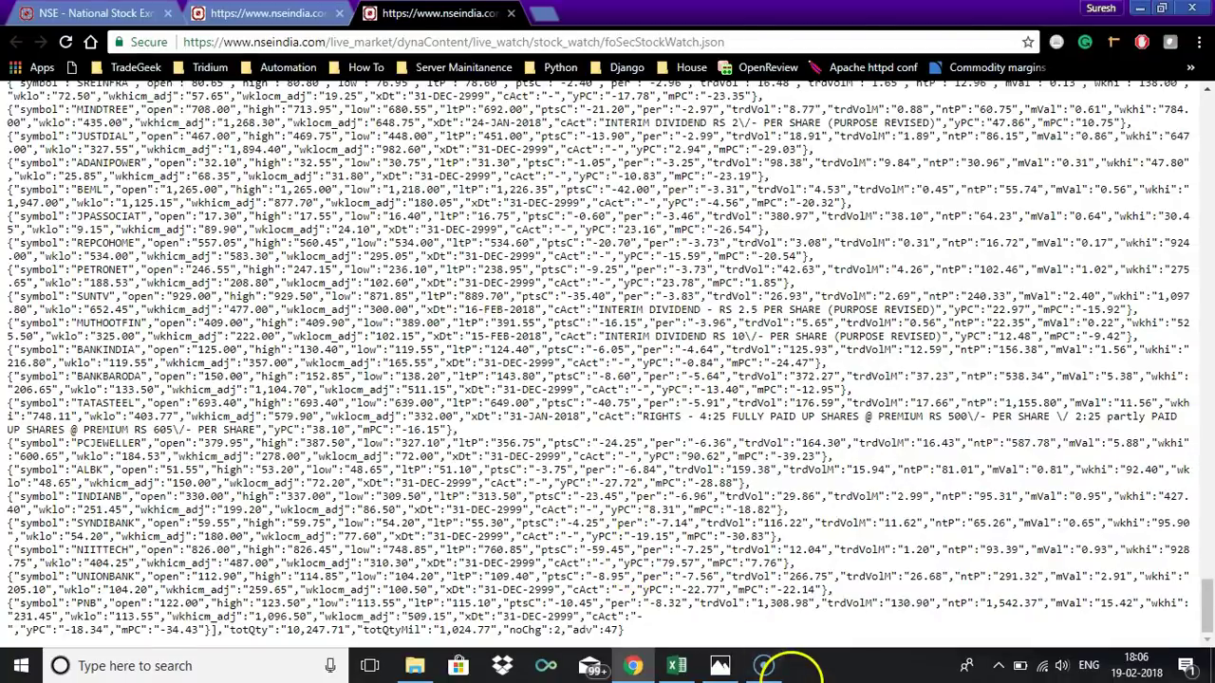
# Step: Switch to Excel, close the Intraday_StockScreener workbook without saving, and restart Excel 2016 with a blank workbook
pyautogui.click(677, 667)
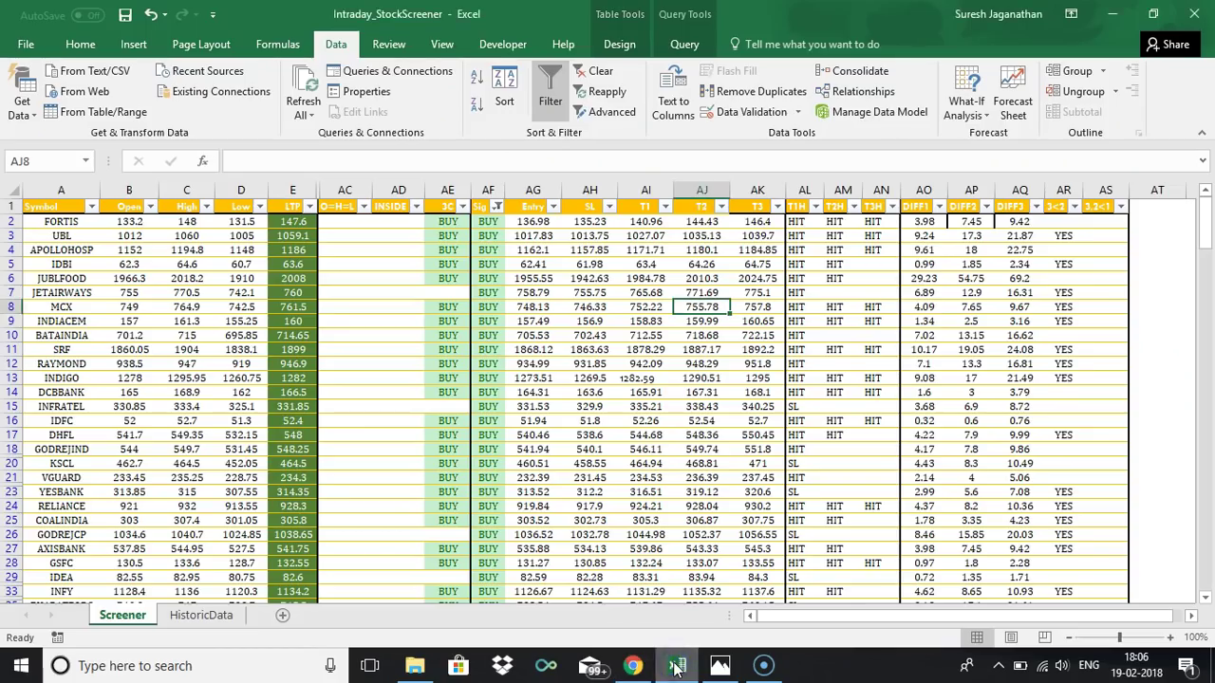
pyautogui.click(608, 426)
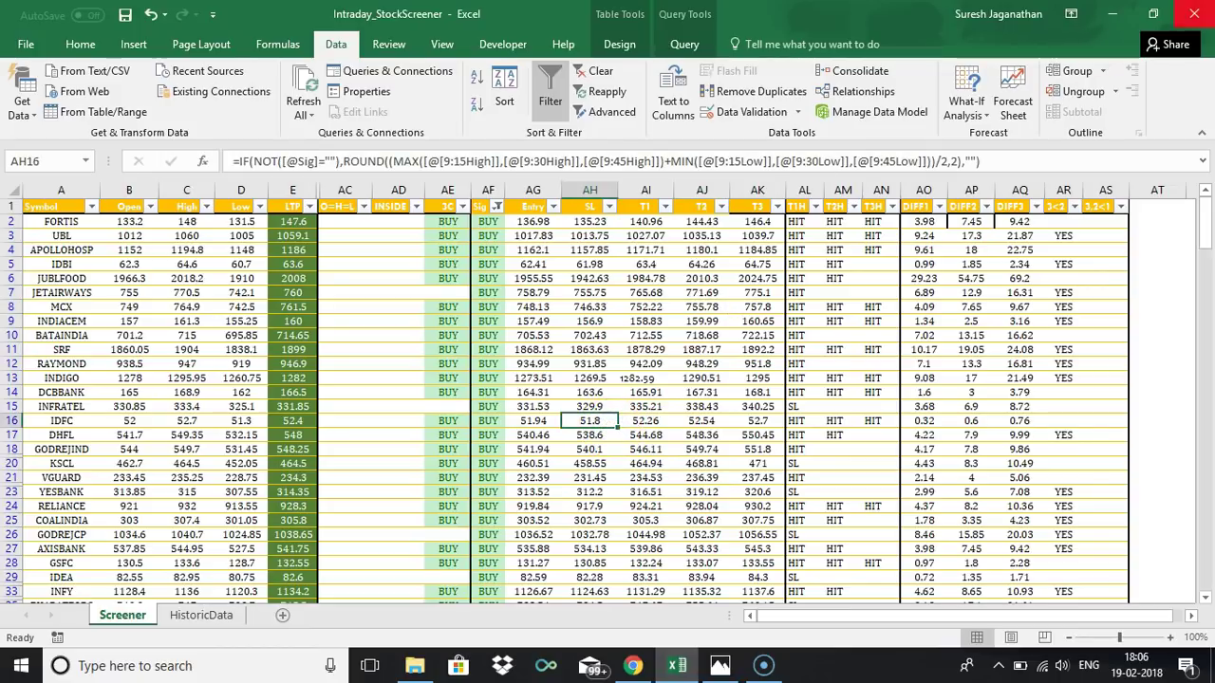
pyautogui.click(1198, 13)
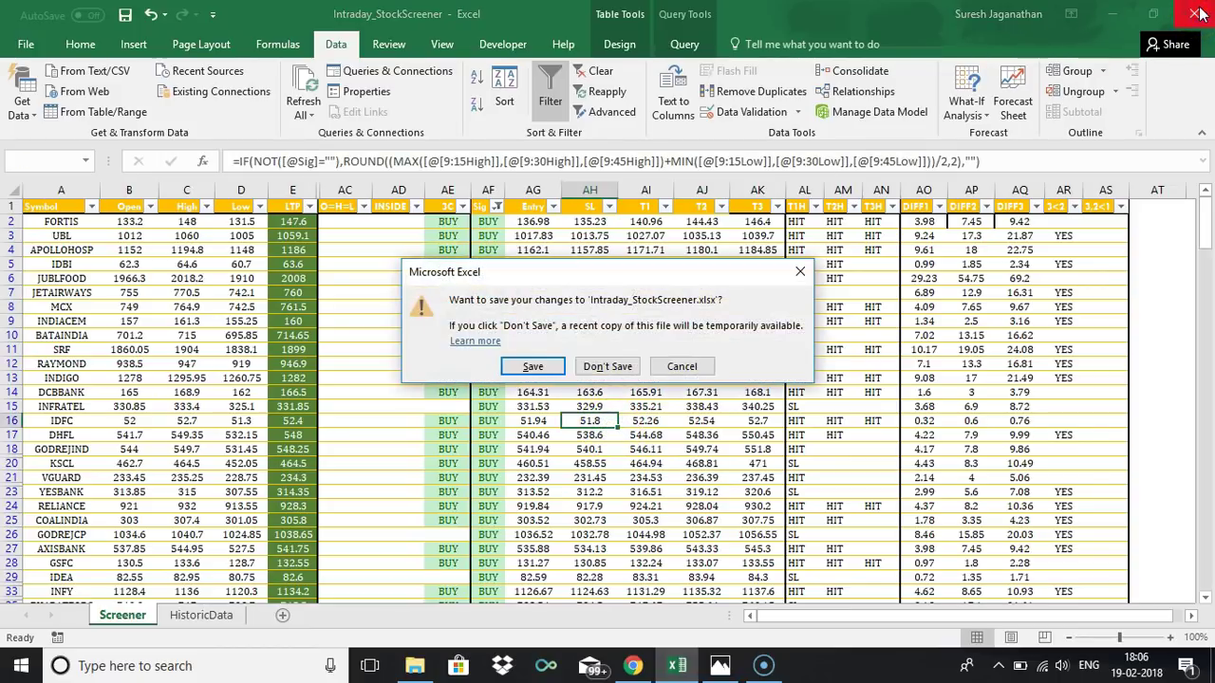
pyautogui.click(605, 367)
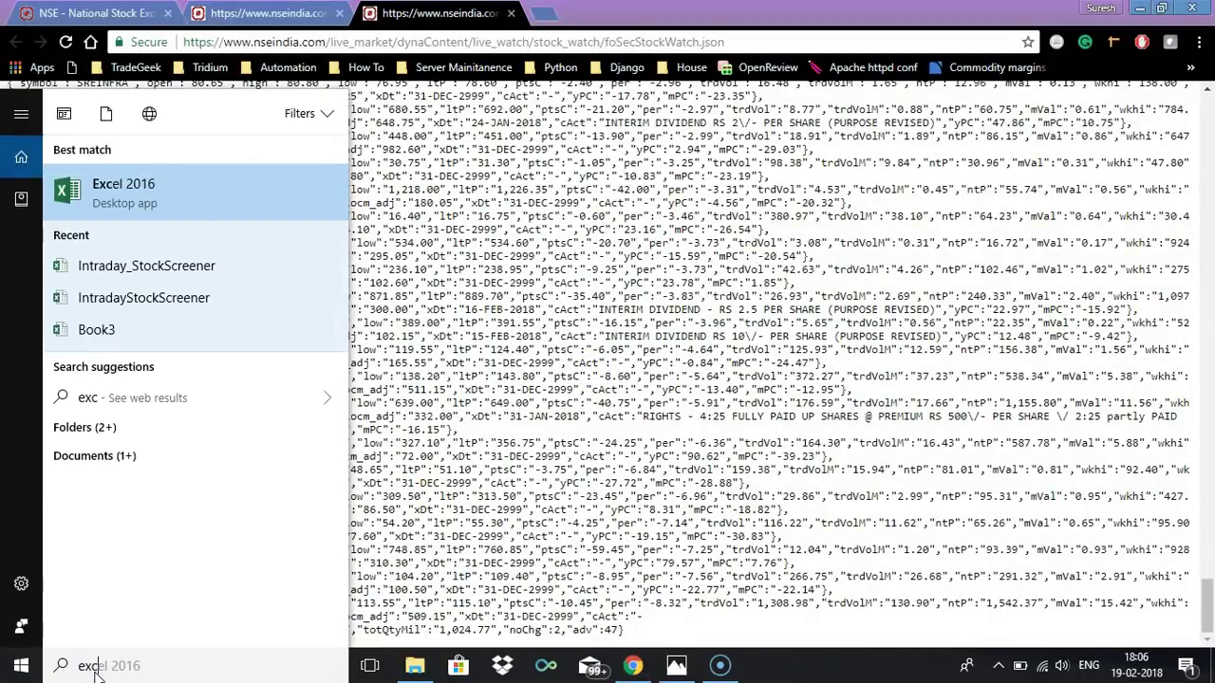
pyautogui.click(202, 201)
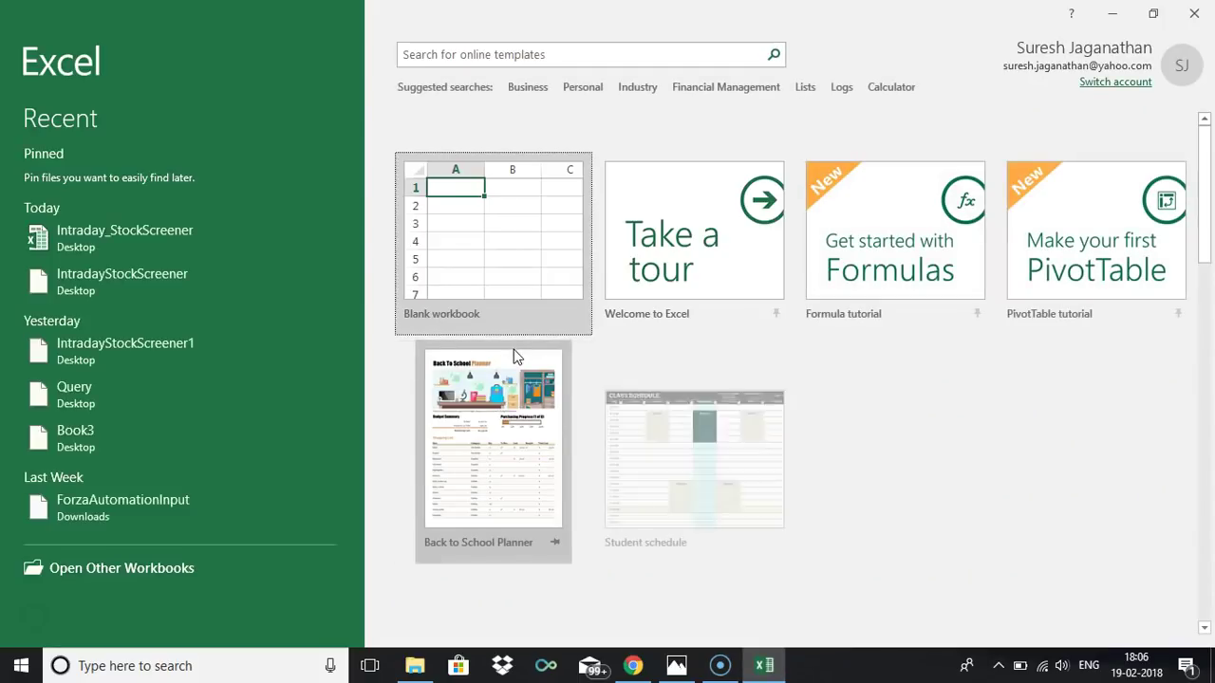
pyautogui.click(521, 252)
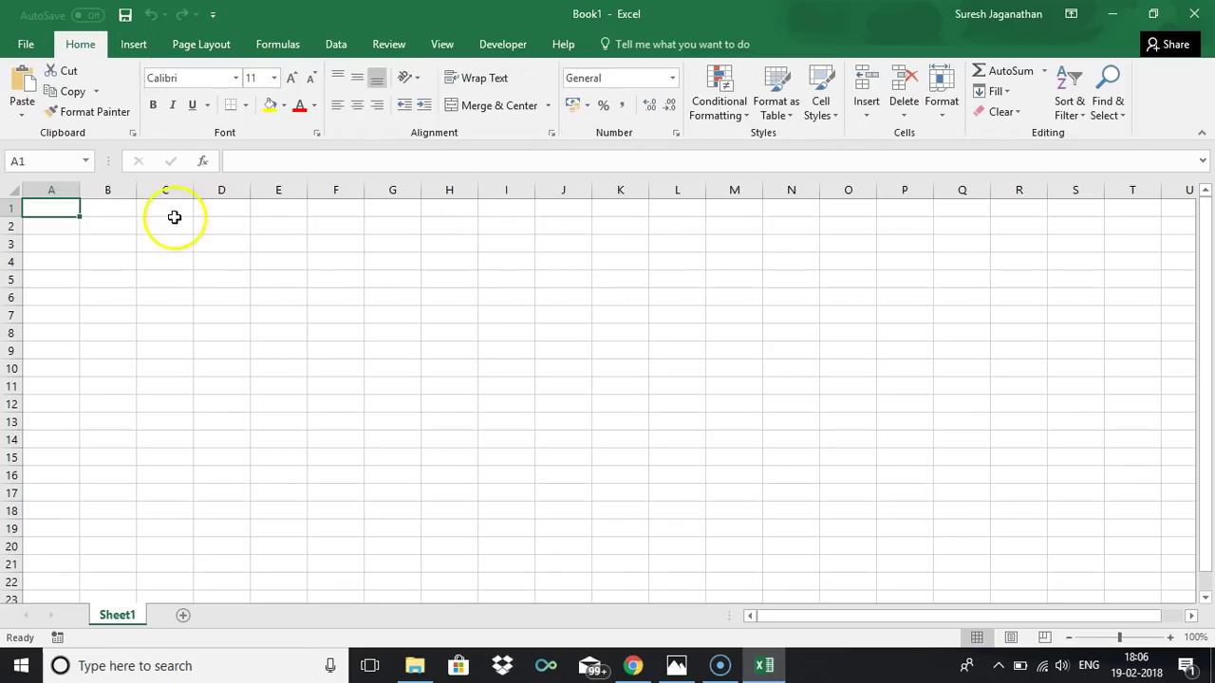
# Step: Import data from the web into the workbook using the copied foSecStockWatch.json address
pyautogui.click(337, 45)
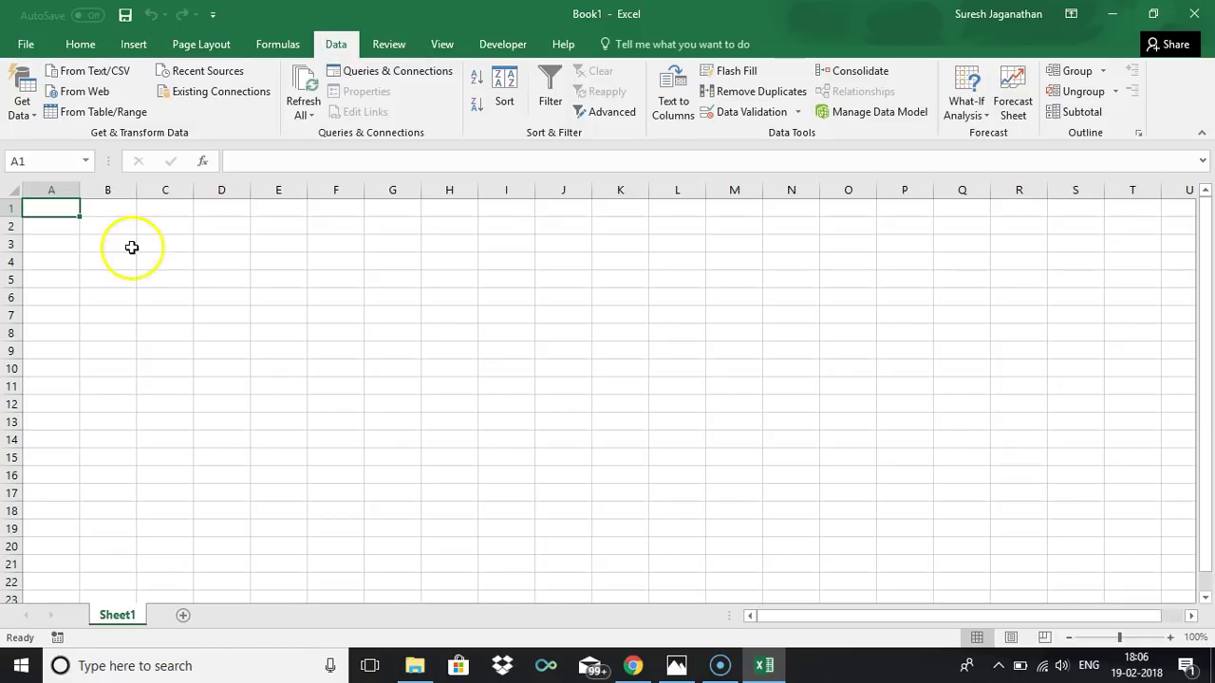
pyautogui.click(94, 101)
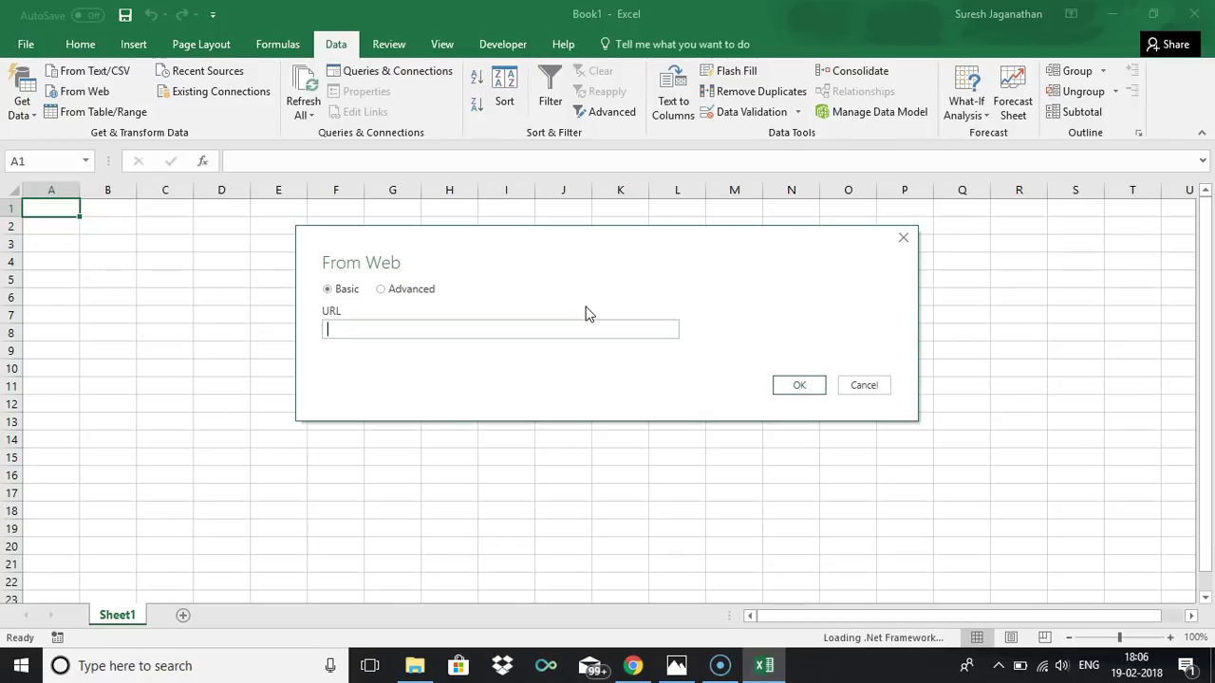
pyautogui.hotkey('ctrl', 'v')
pyautogui.click(797, 389)
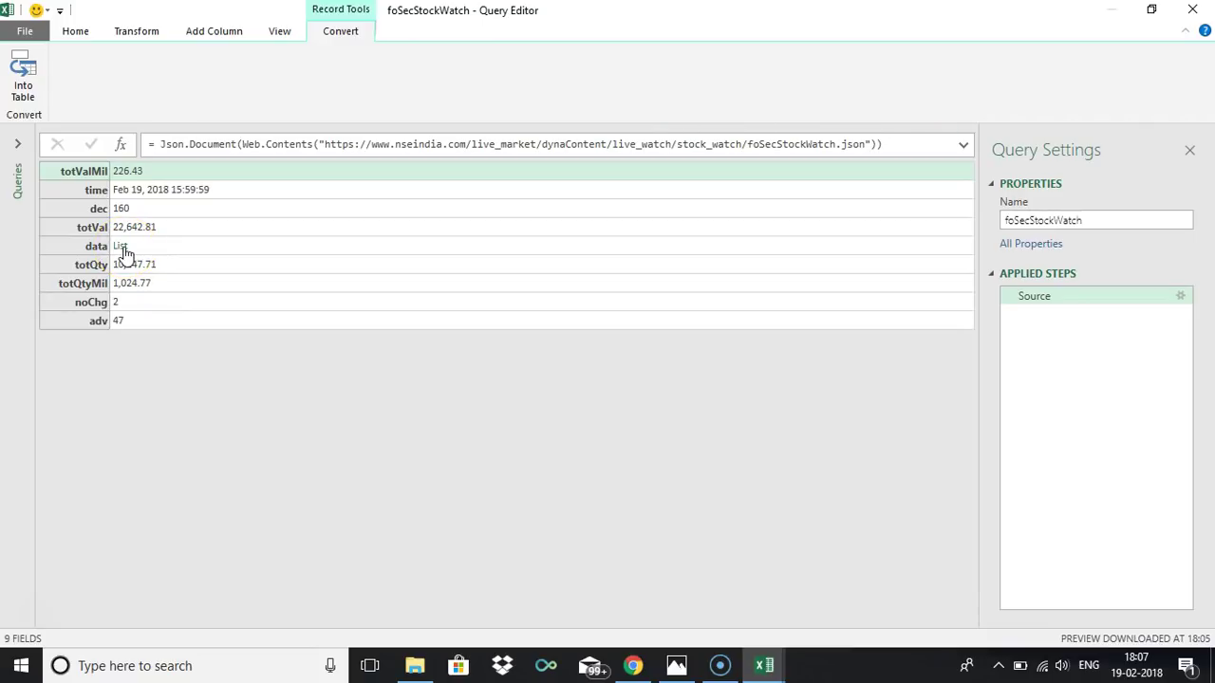
# Step: Drill into the data list and convert it to a table with no delimiter and extra columns shown as errors
pyautogui.click(123, 247)
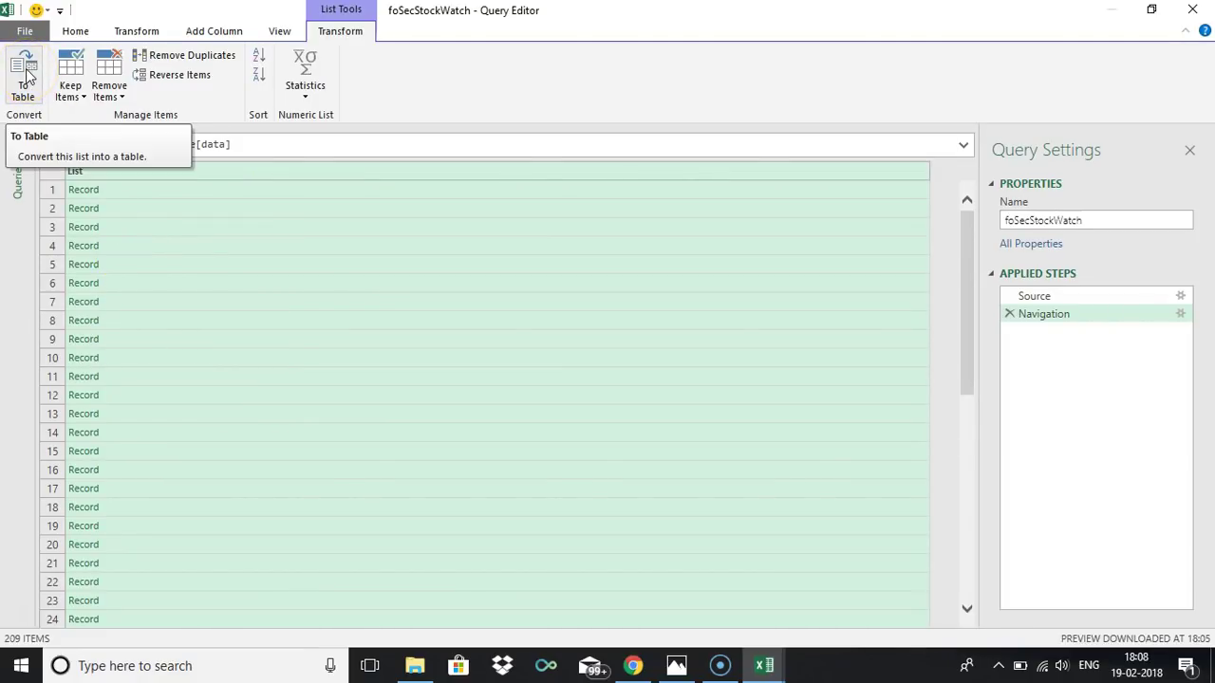
pyautogui.click(27, 76)
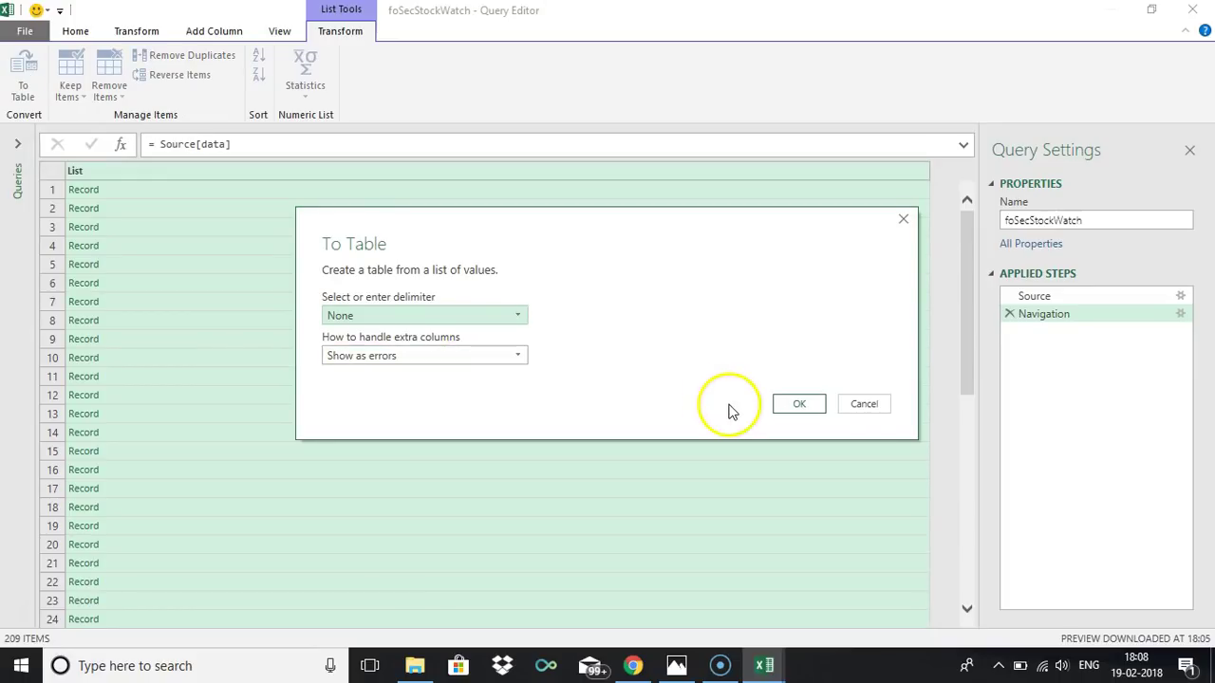
pyautogui.click(799, 406)
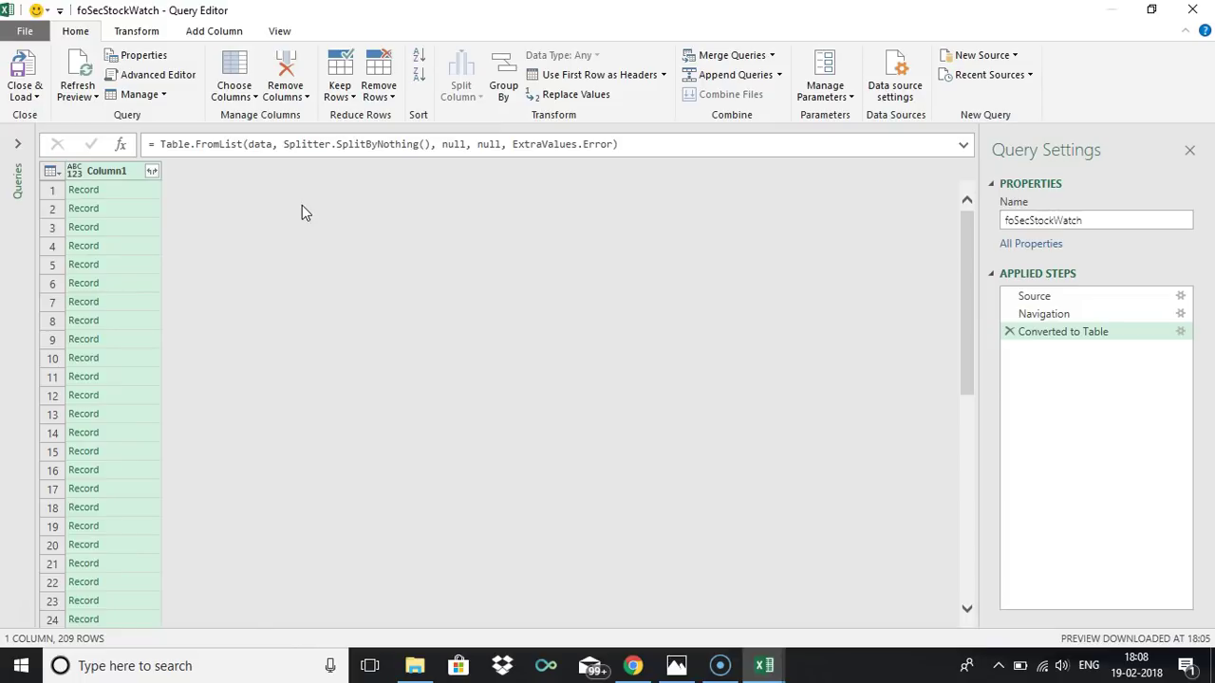
# Step: Expand the Column1 records into all their fields without using the original column name as prefix
pyautogui.click(153, 174)
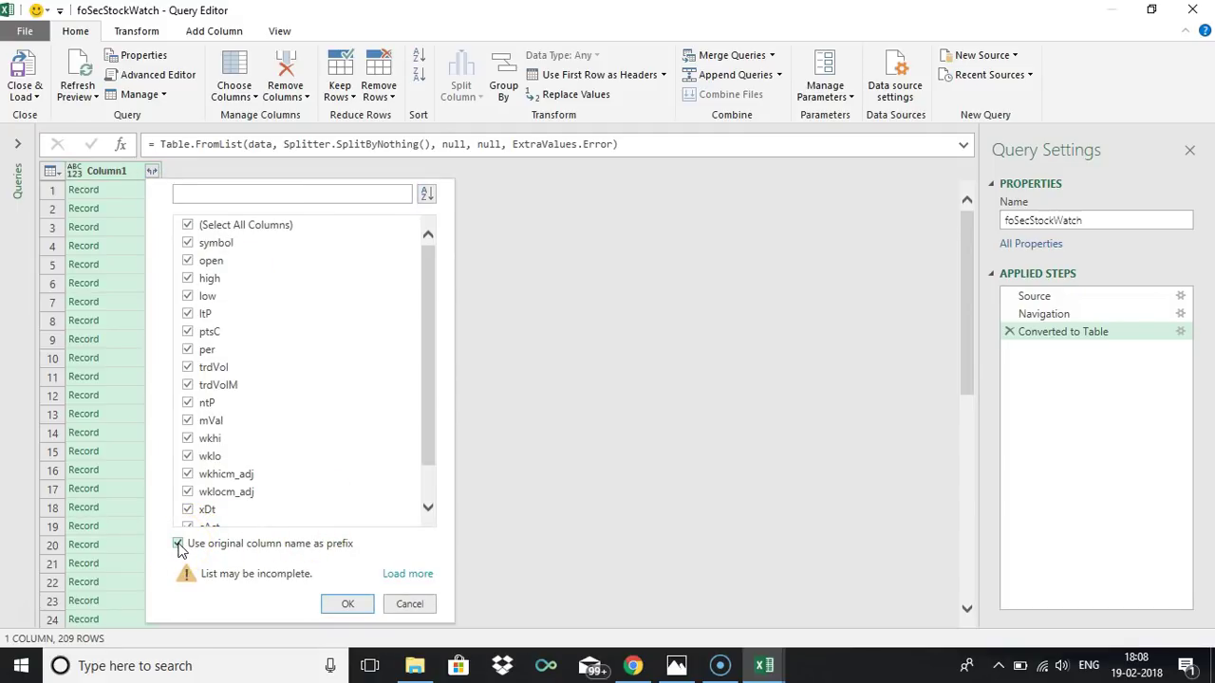
pyautogui.click(179, 545)
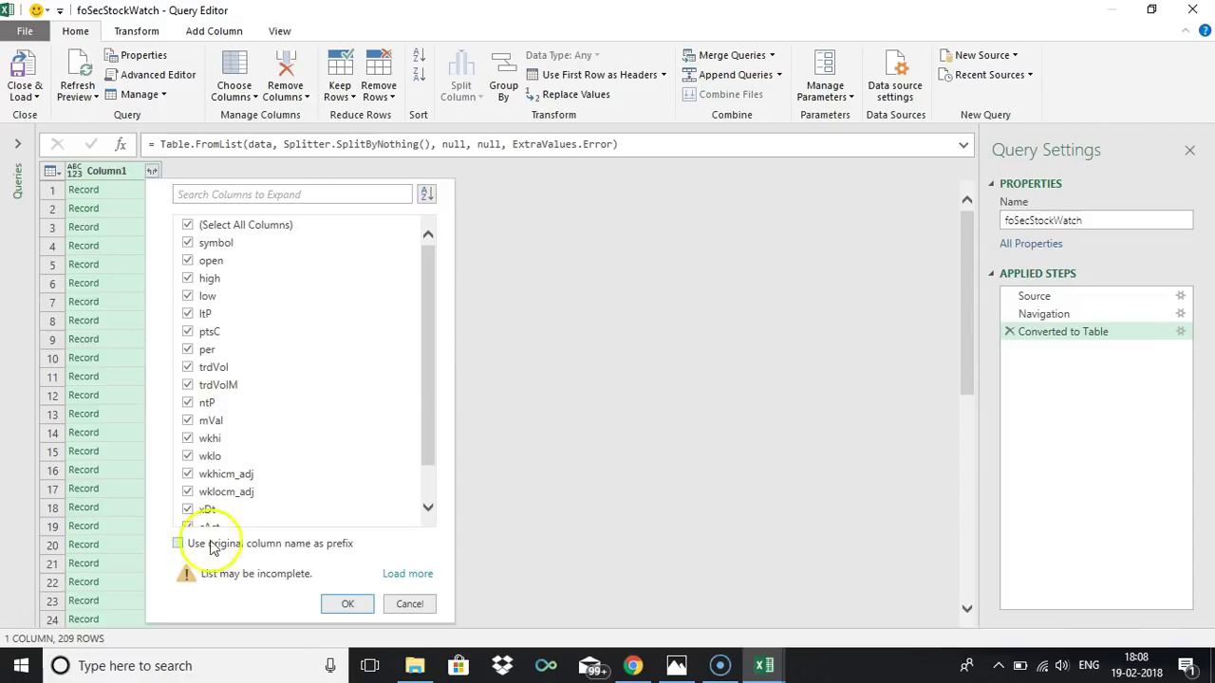
pyautogui.click(349, 603)
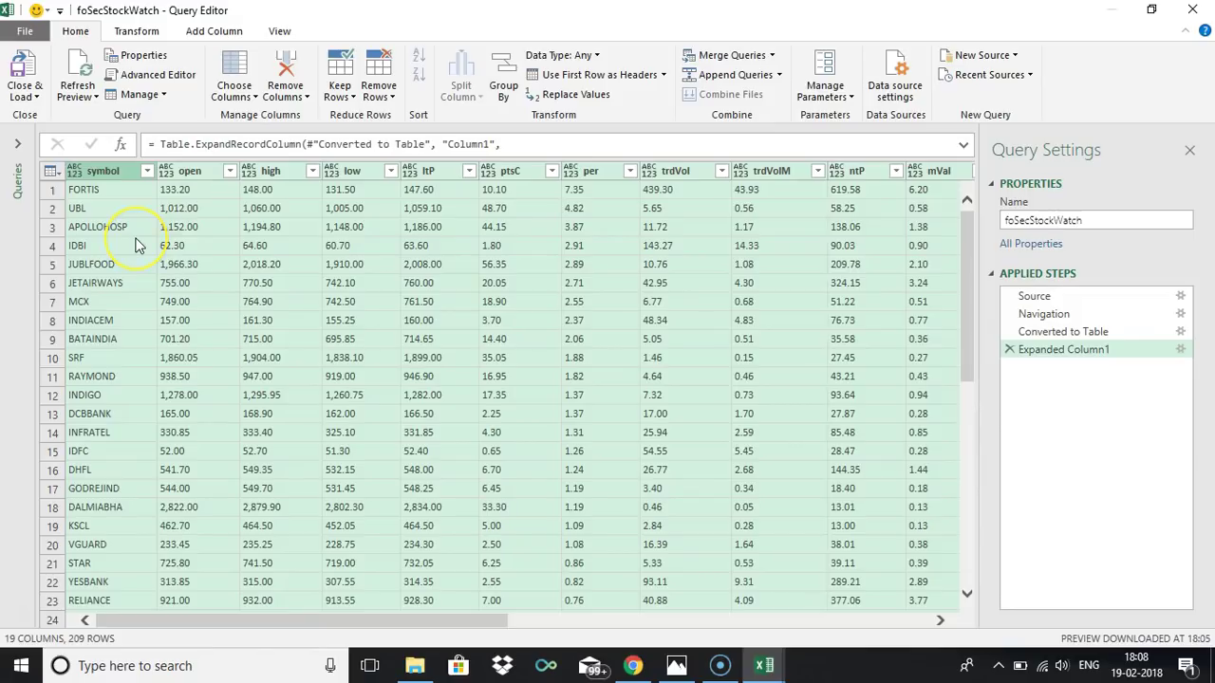
pyautogui.click(119, 173)
pyautogui.moveTo(448, 622); pyautogui.dragTo(384, 546)
pyautogui.click(203, 194)
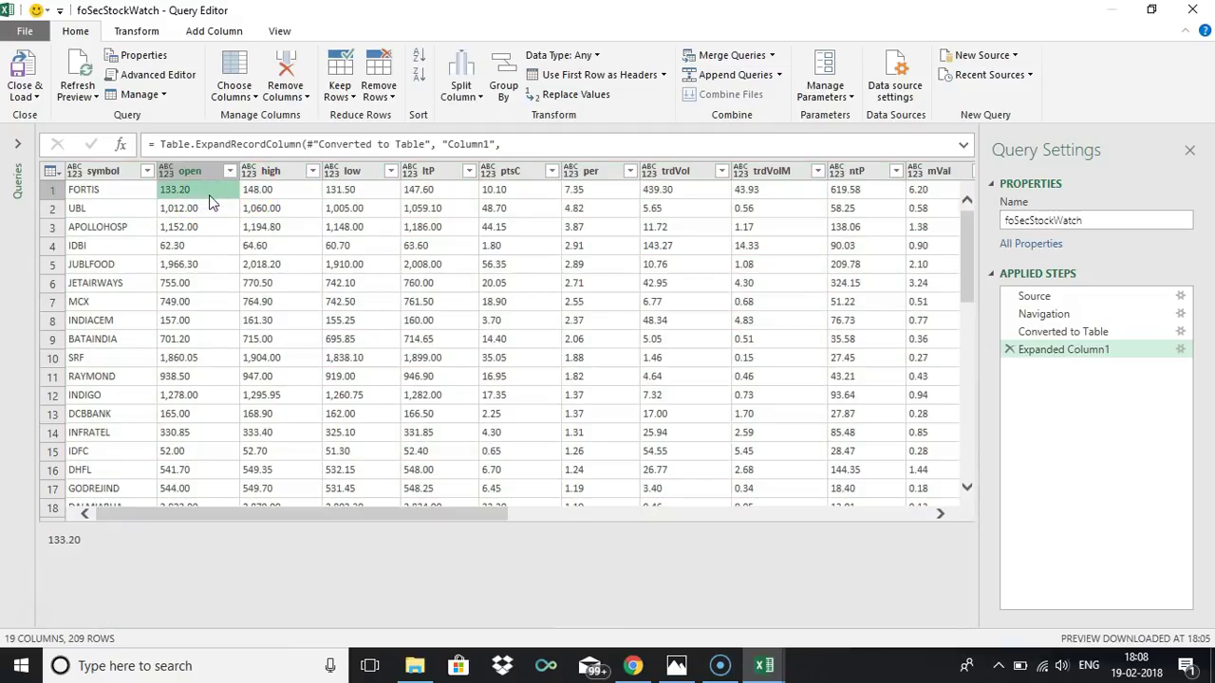
pyautogui.click(112, 171)
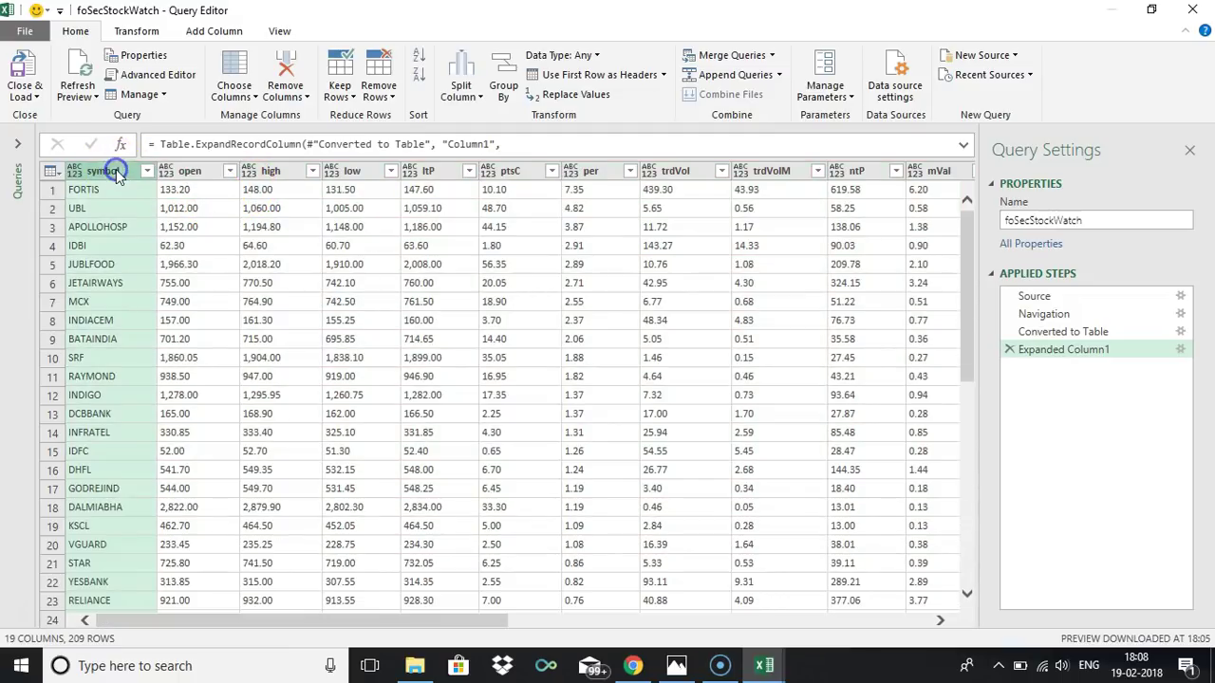
pyautogui.click(518, 171)
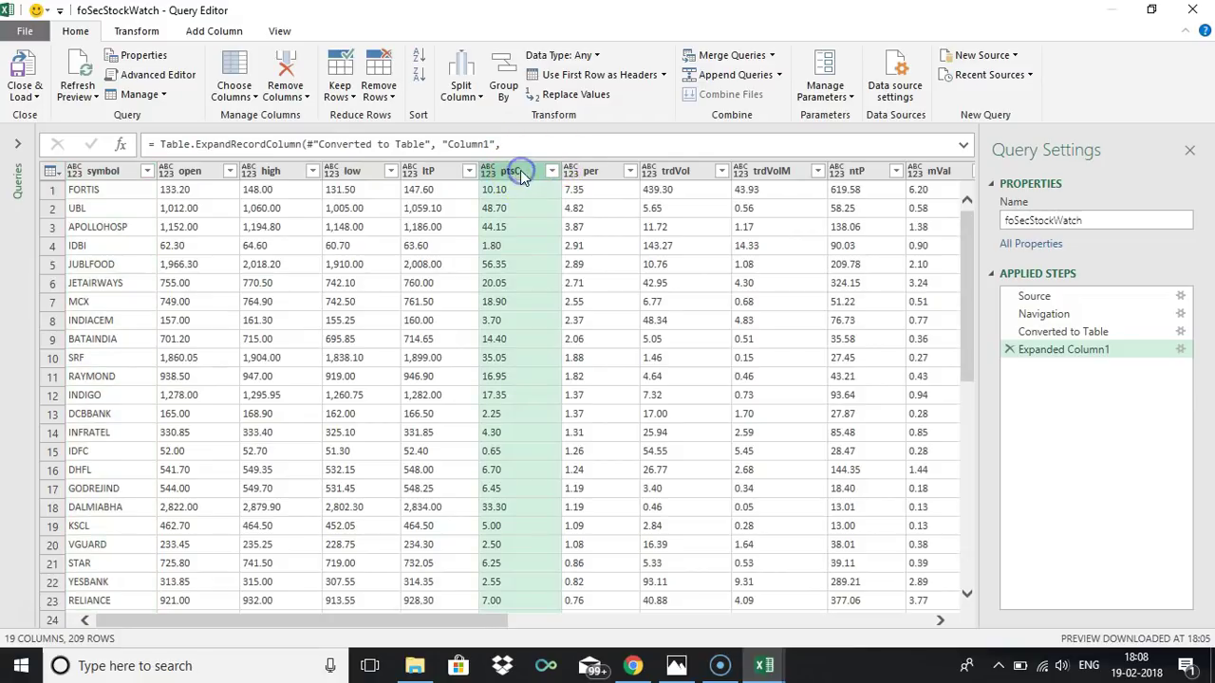
pyautogui.click(594, 172)
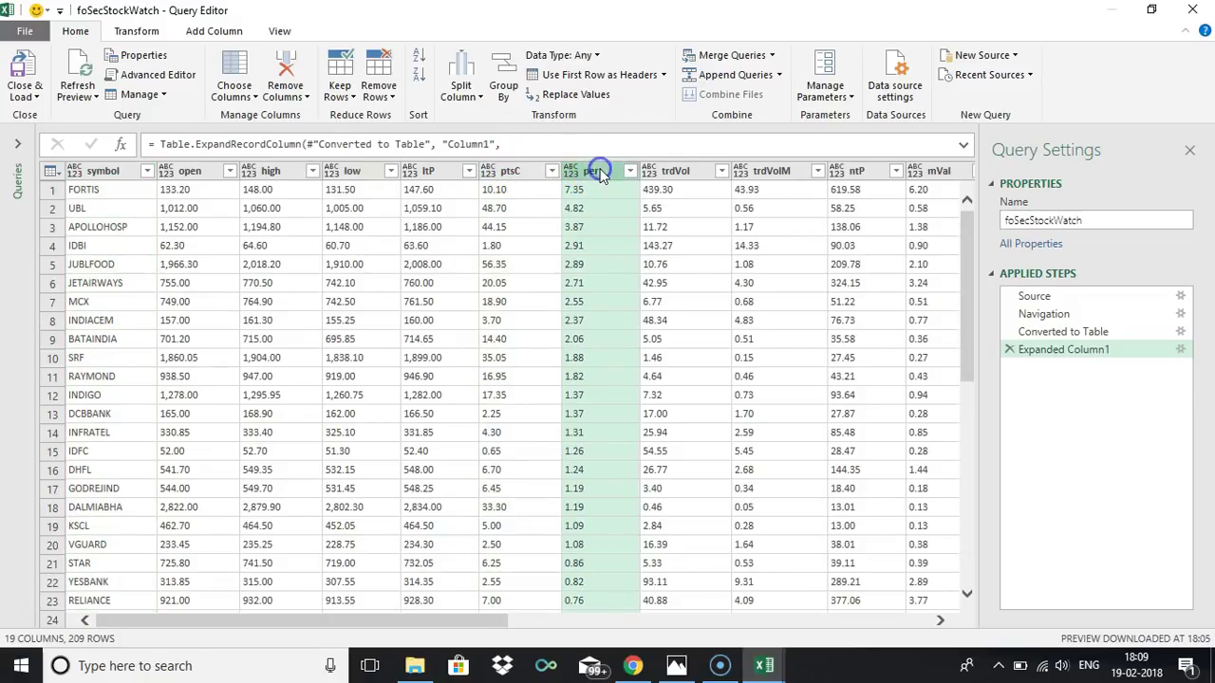
# Step: Remove the trdVol column from the query
pyautogui.click(684, 172)
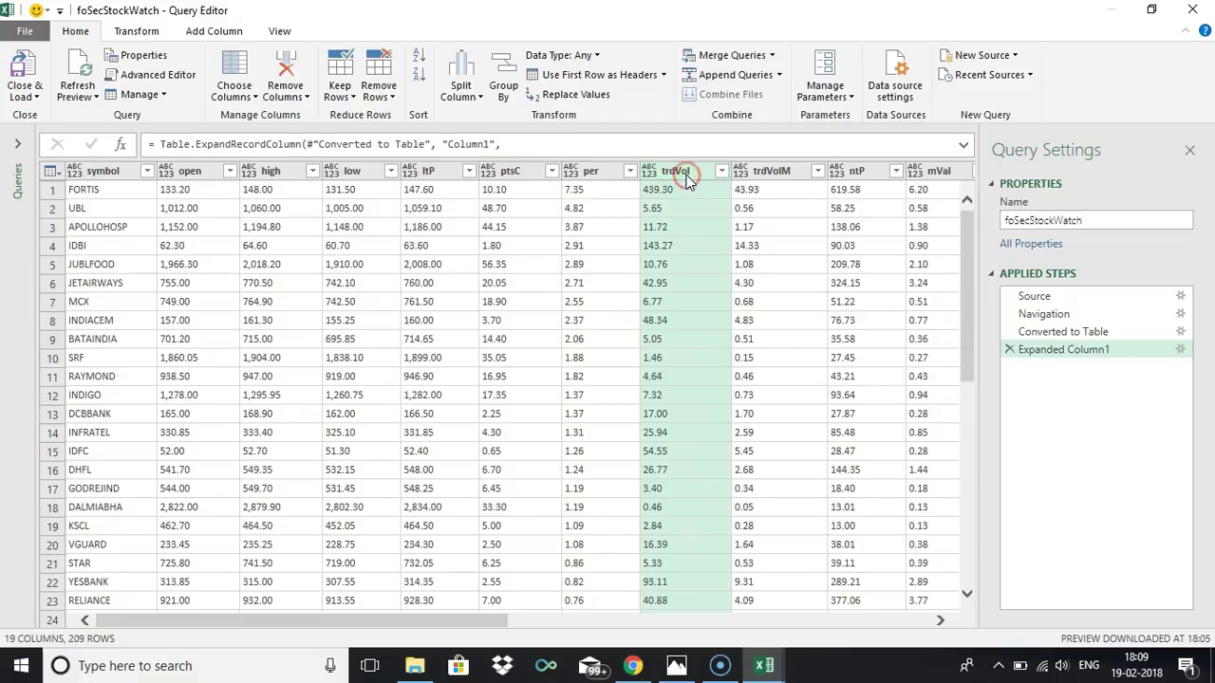
pyautogui.rightClick(685, 178)
pyautogui.click(282, 64)
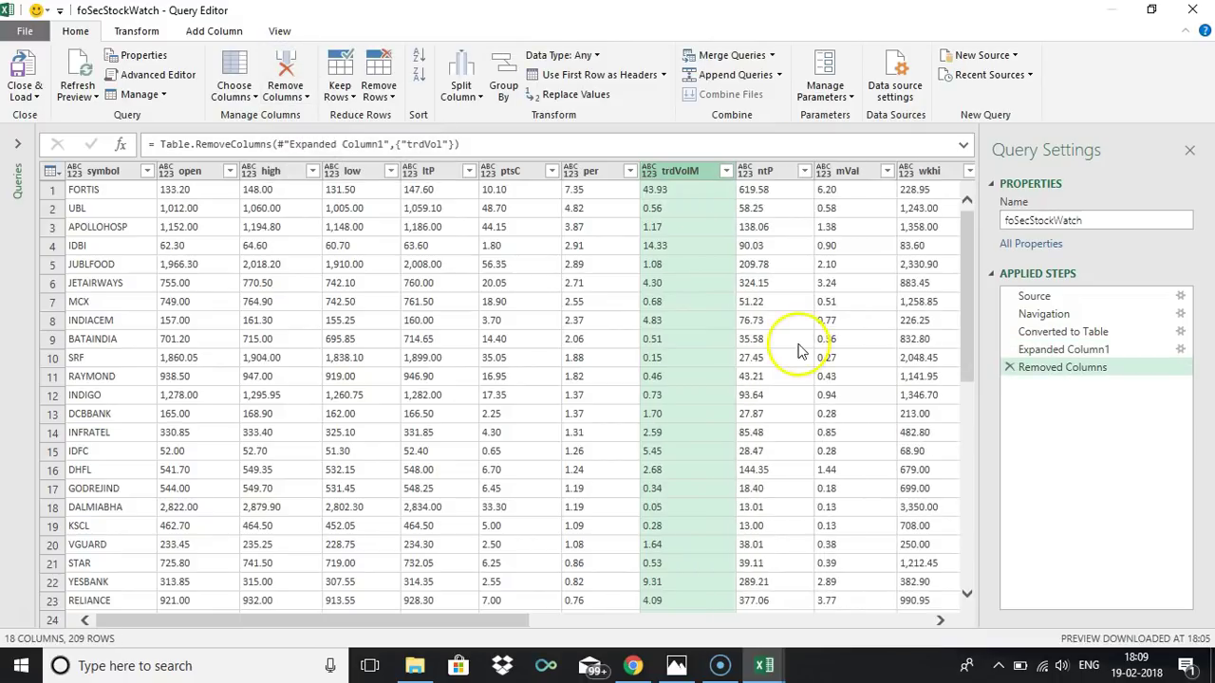
# Step: Remove the ntP, mVal, wkhi, wklo, wkhicm_adj, wklocm_adj, xDt, cAct, yPC and mPC columns together from the query
pyautogui.click(939, 621)
pyautogui.click(937, 621)
pyautogui.click(937, 622)
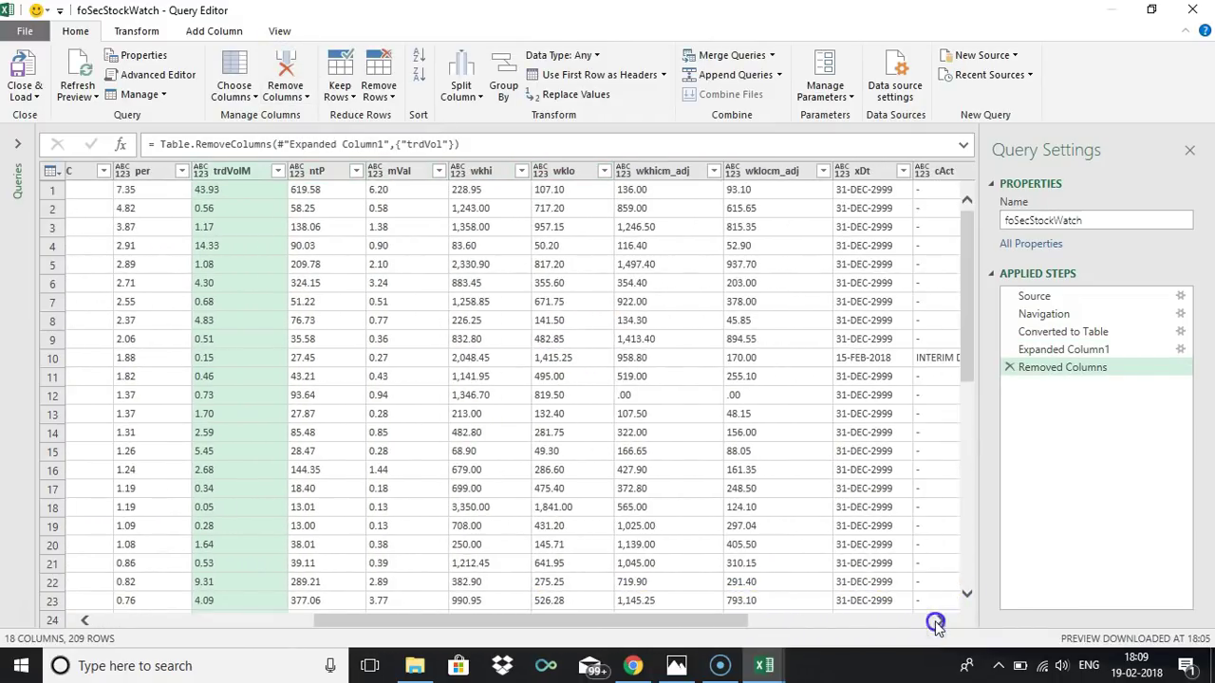
pyautogui.click(327, 173)
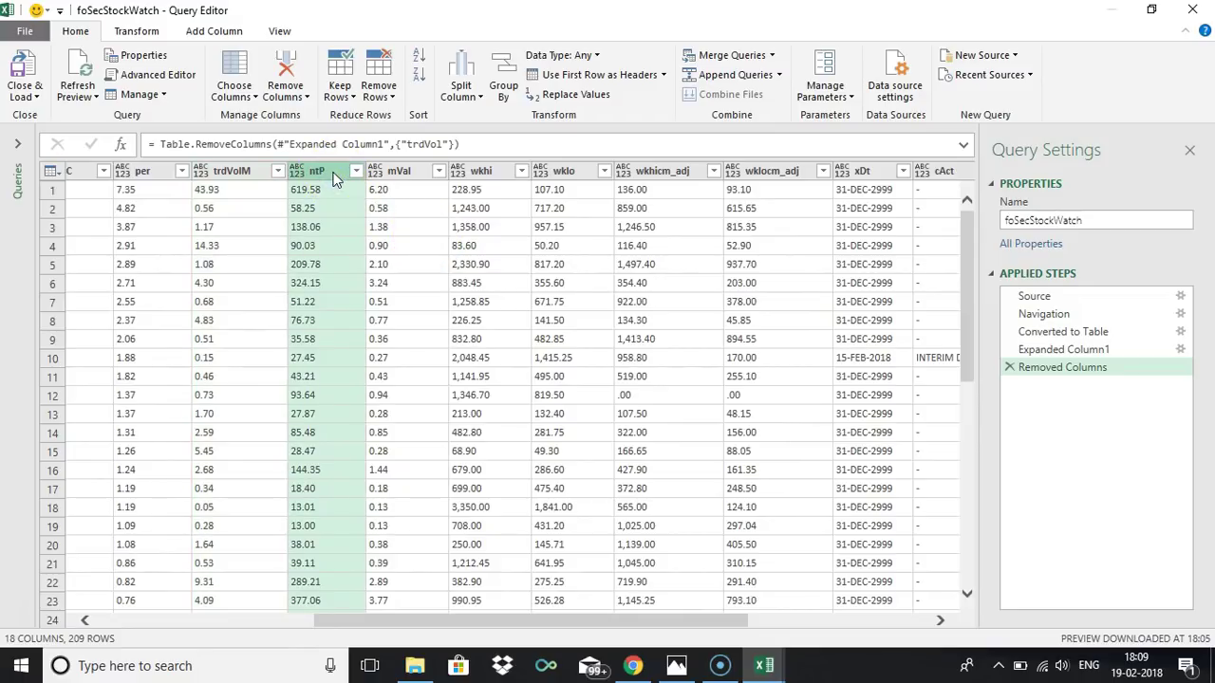
pyautogui.keyDown('ctrl'); pyautogui.click(397, 171); pyautogui.keyUp('ctrl')
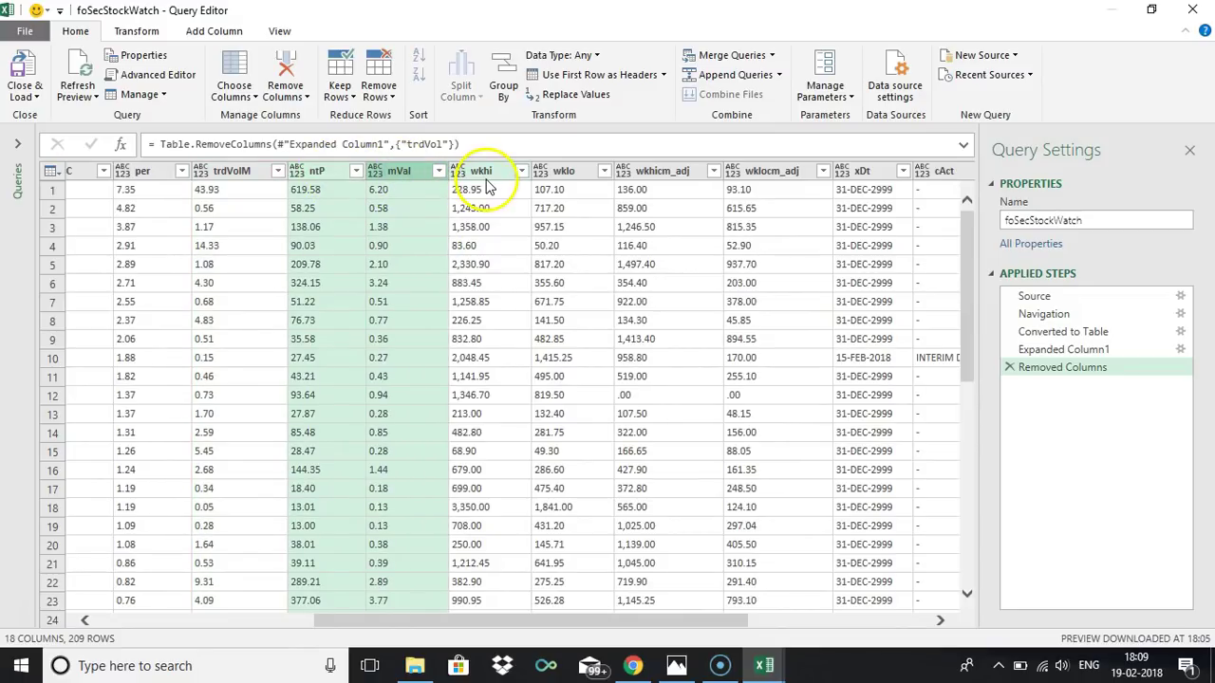
pyautogui.keyDown('ctrl'); pyautogui.click(484, 180); pyautogui.keyUp('ctrl')
pyautogui.keyDown('ctrl'); pyautogui.click(569, 172); pyautogui.keyUp('ctrl')
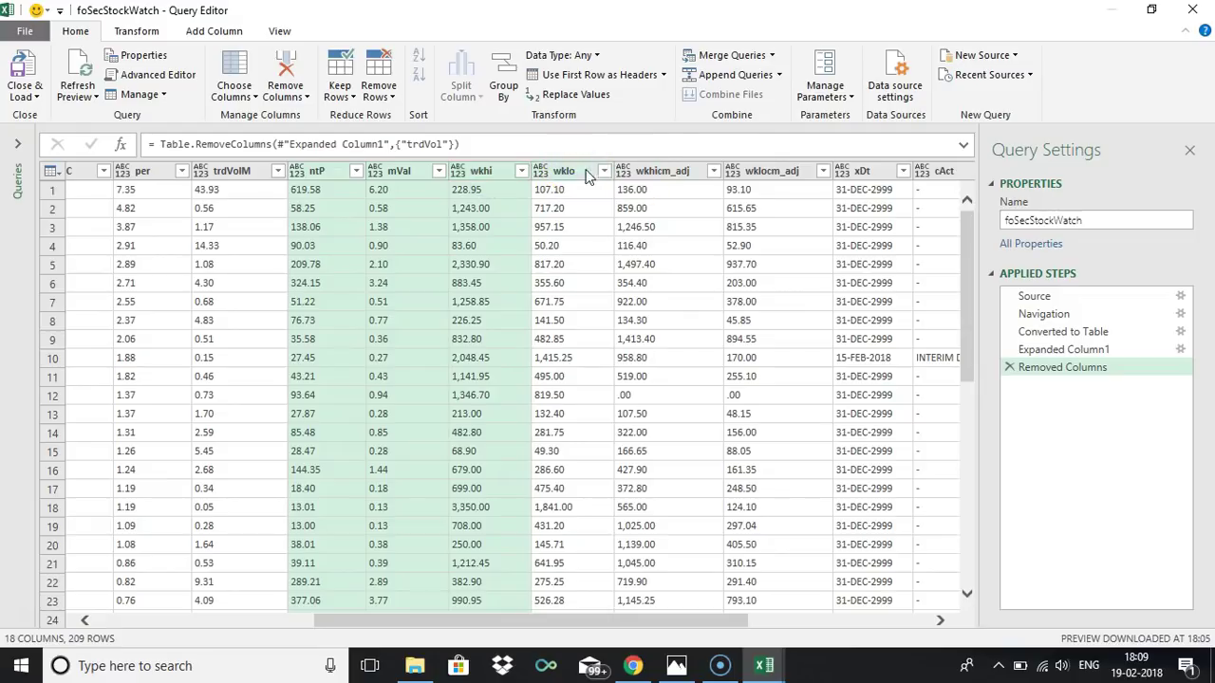
pyautogui.keyDown('ctrl'); pyautogui.click(574, 177); pyautogui.keyUp('ctrl')
pyautogui.keyDown('ctrl'); pyautogui.click(655, 176); pyautogui.keyUp('ctrl')
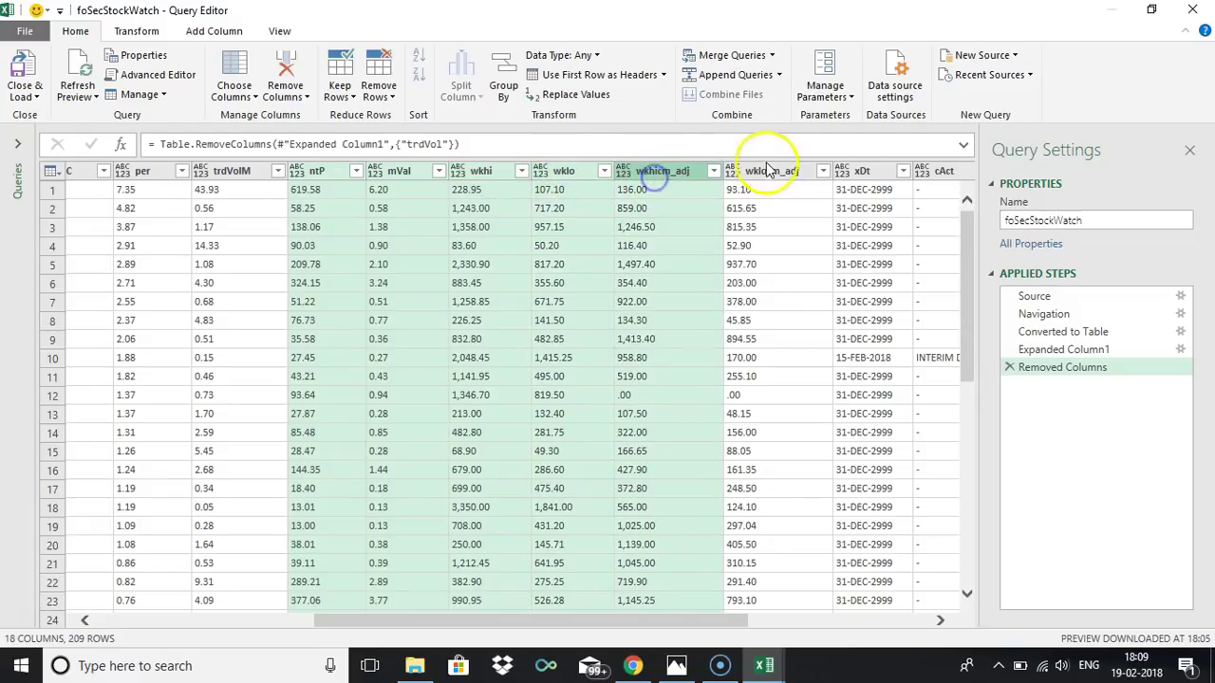
pyautogui.keyDown('ctrl'); pyautogui.click(769, 172); pyautogui.keyUp('ctrl')
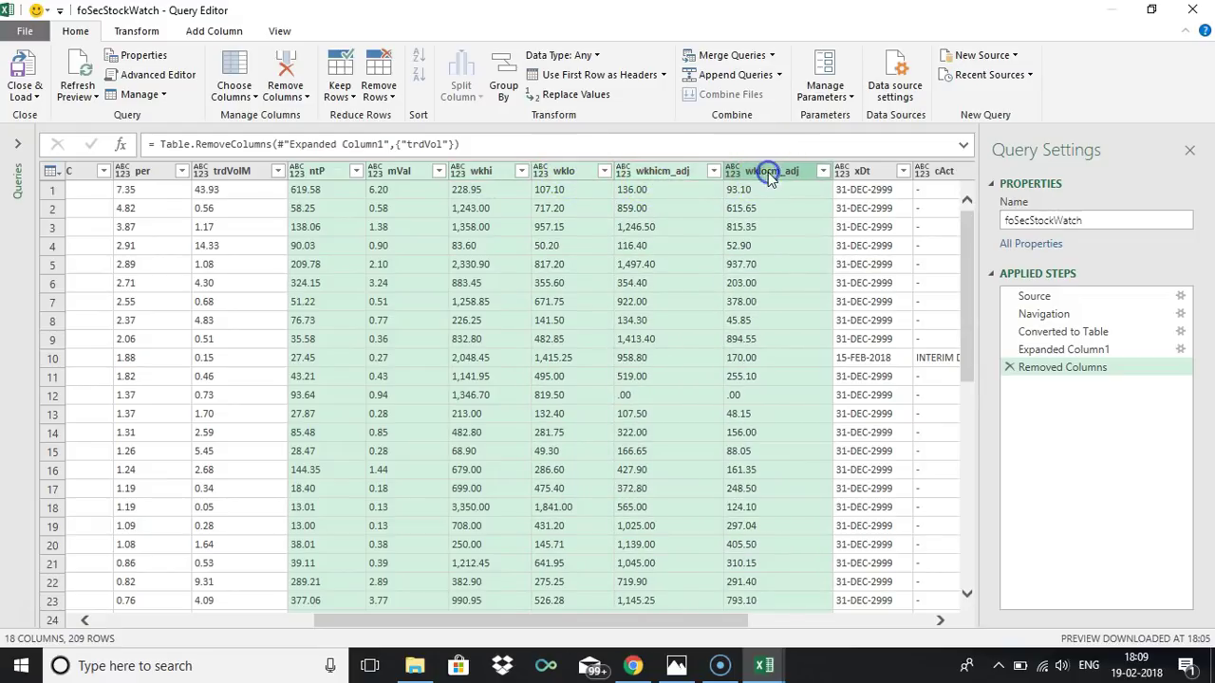
pyautogui.keyDown('ctrl'); pyautogui.click(878, 179); pyautogui.keyUp('ctrl')
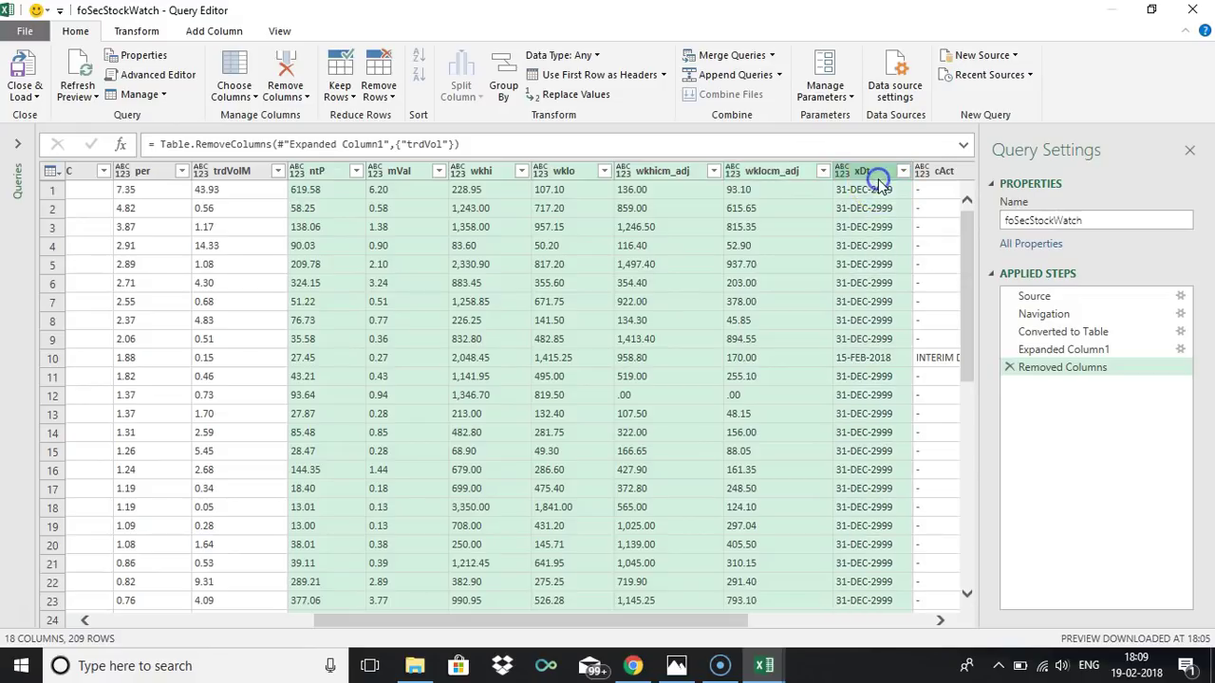
pyautogui.click(940, 623)
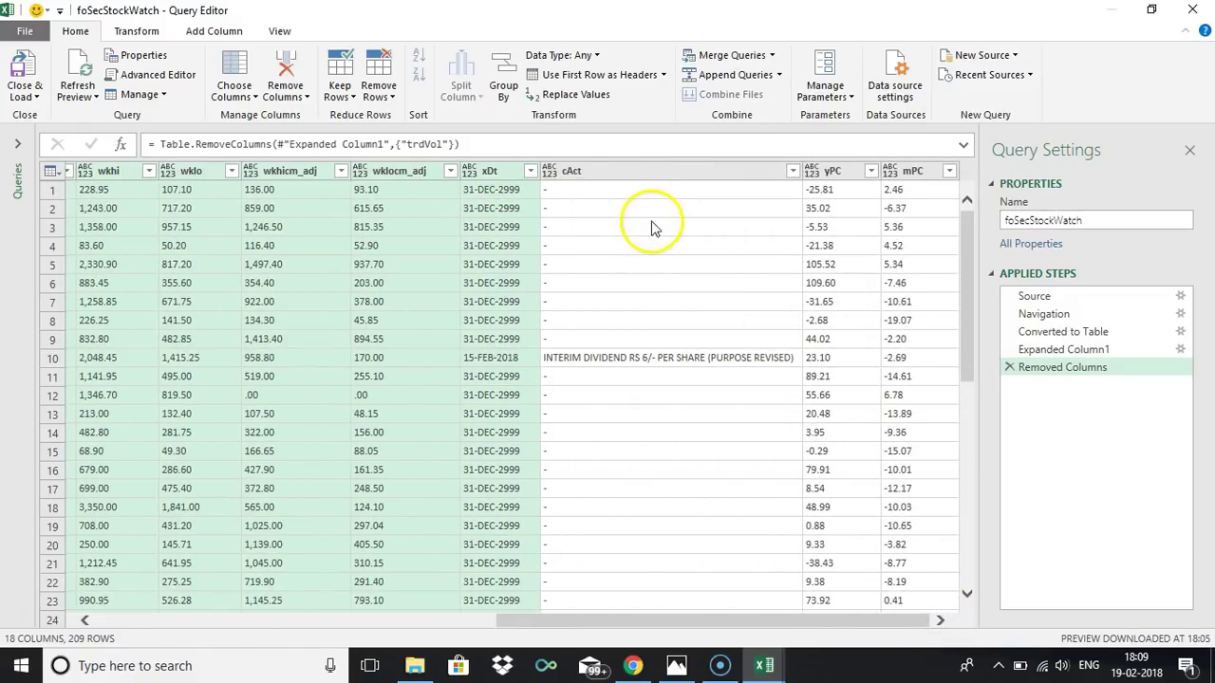
pyautogui.keyDown('ctrl'); pyautogui.click(640, 172); pyautogui.keyUp('ctrl')
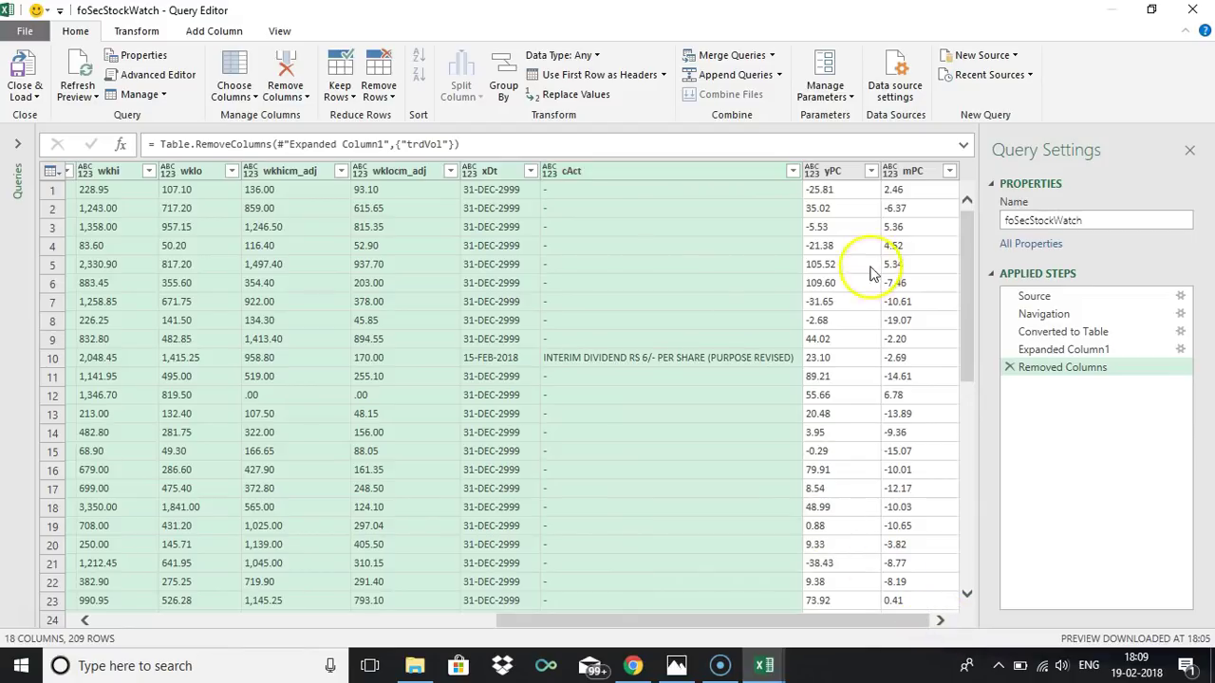
pyautogui.keyDown('ctrl'); pyautogui.click(835, 172); pyautogui.keyUp('ctrl')
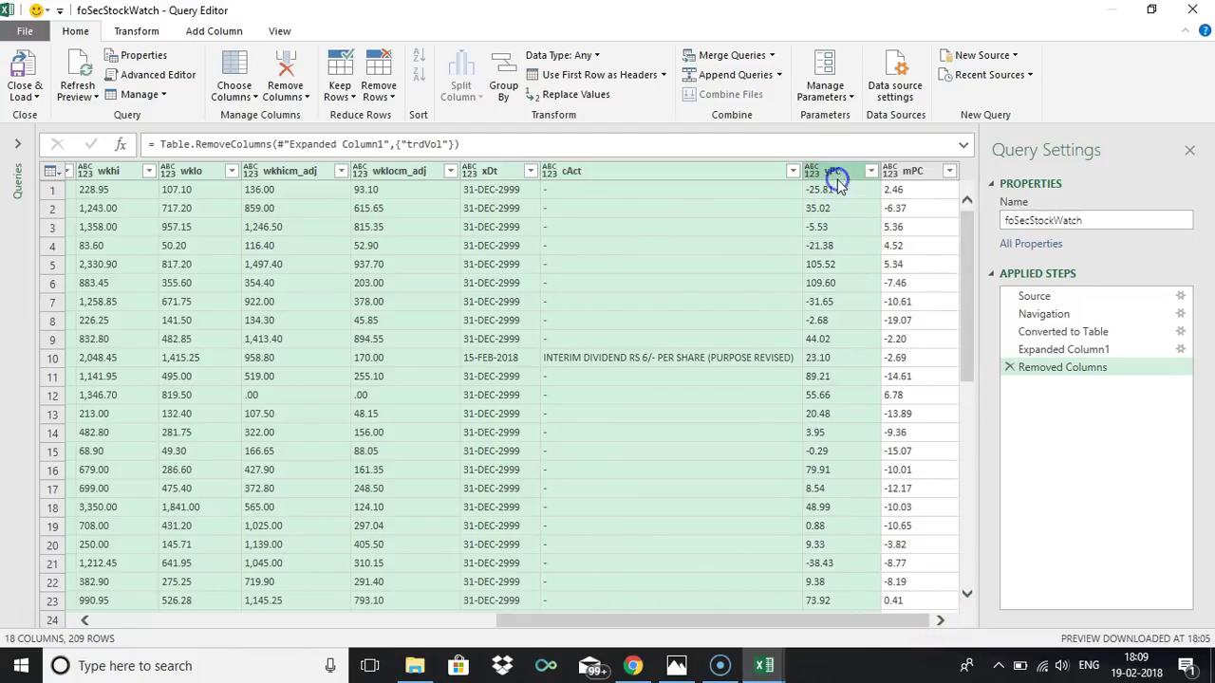
pyautogui.keyDown('ctrl'); pyautogui.click(914, 173); pyautogui.keyUp('ctrl')
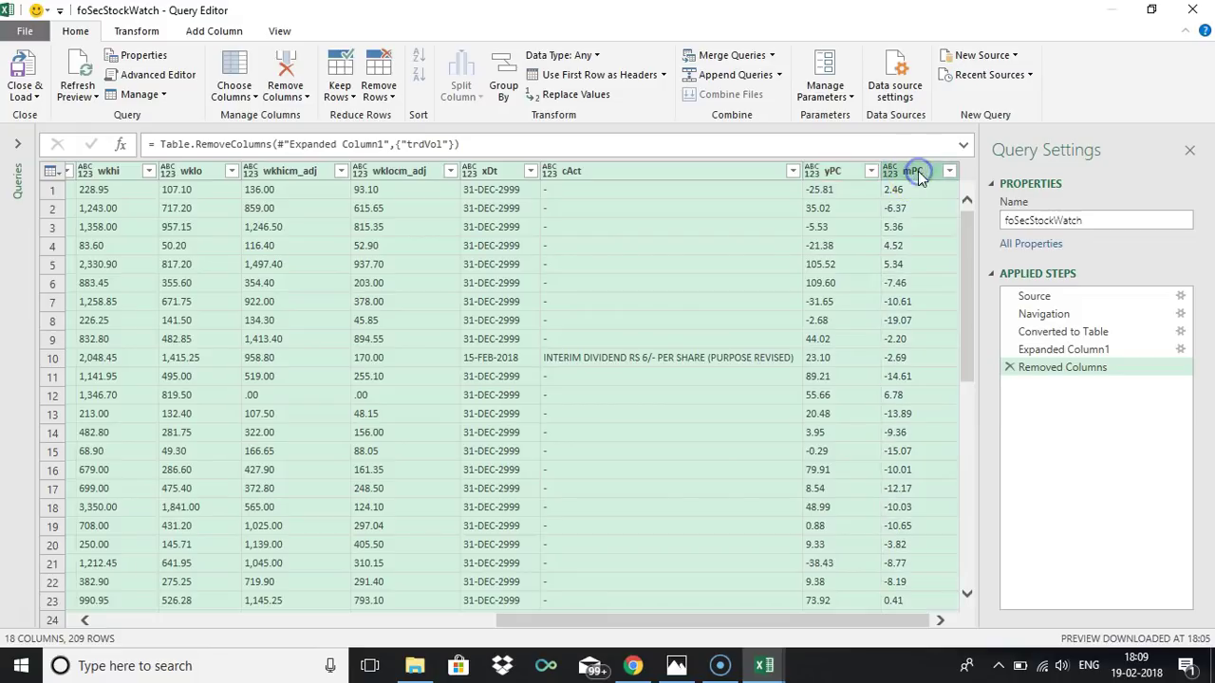
pyautogui.click(287, 83)
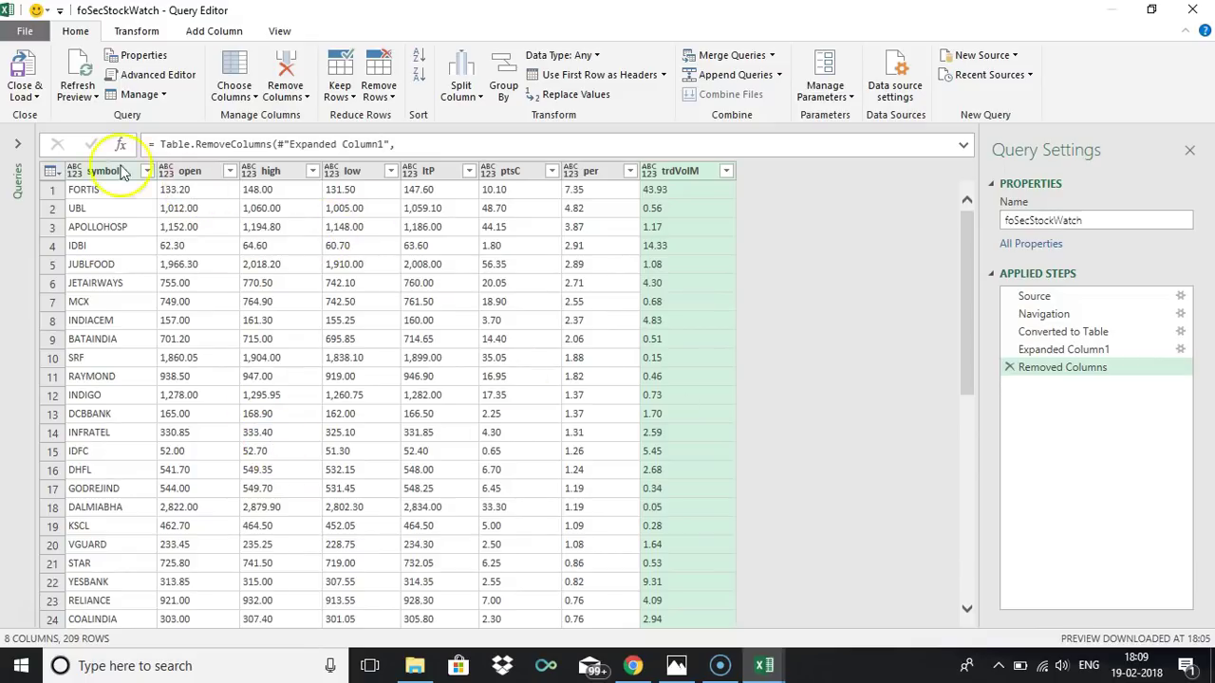
# Step: Rename the symbol column as Symbol and the open column as Open
pyautogui.rightClick(92, 174)
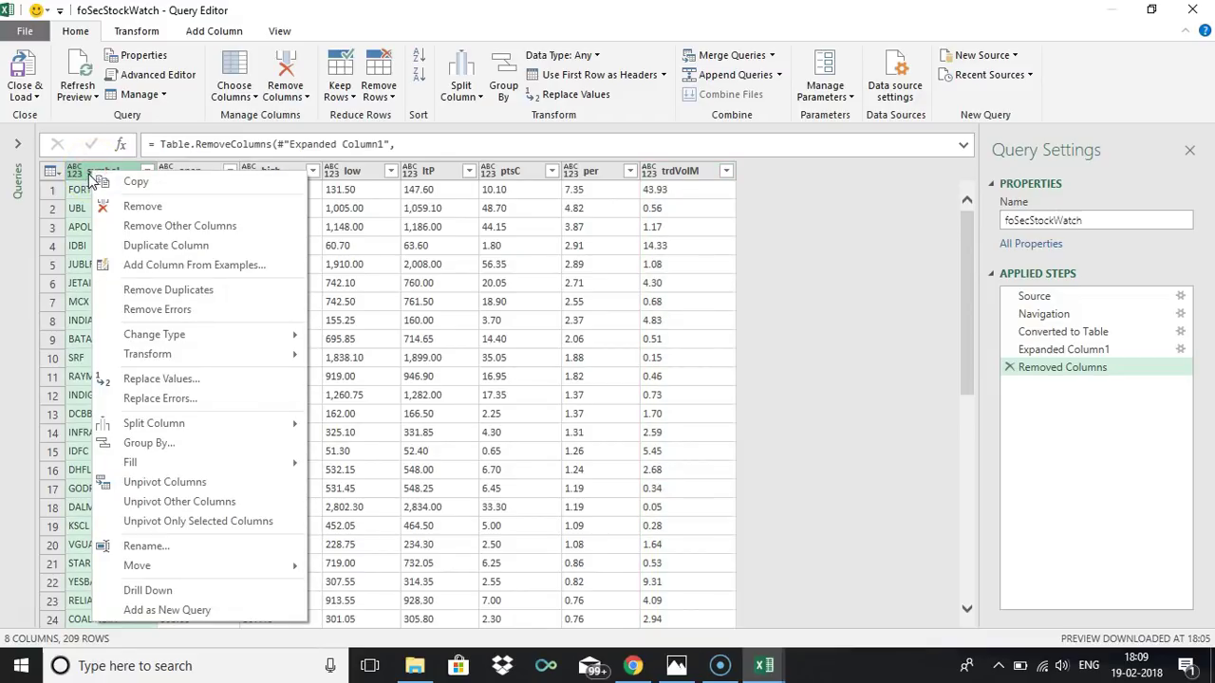
pyautogui.click(157, 546)
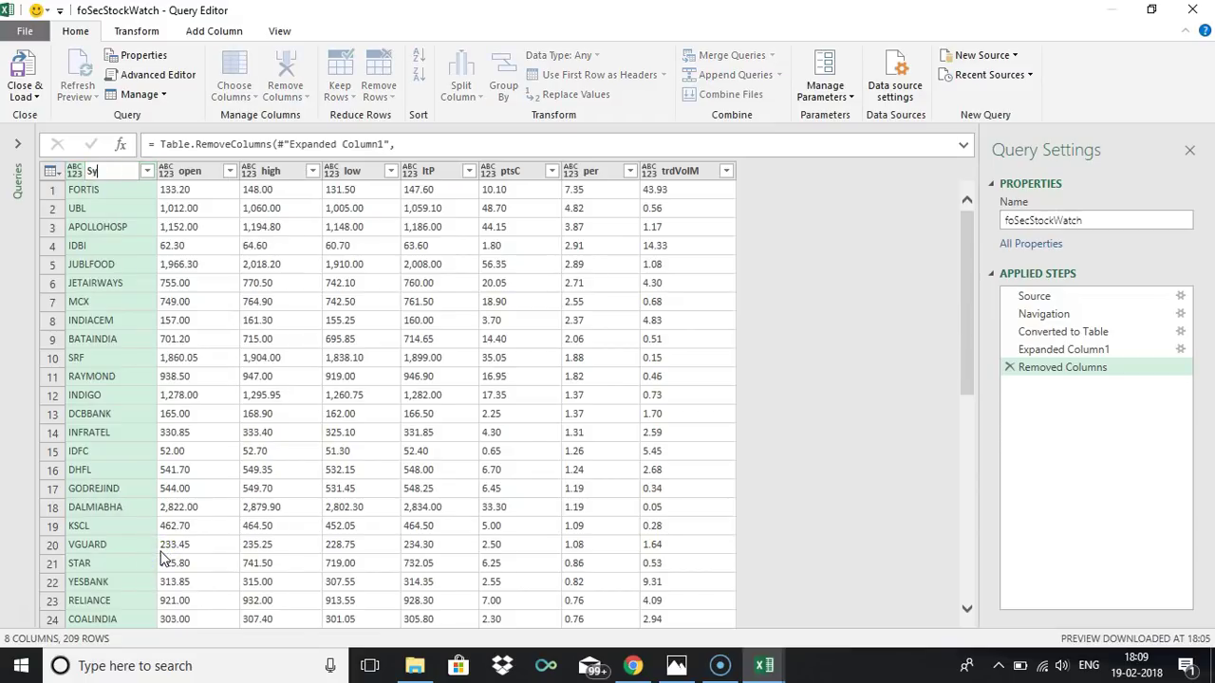
pyautogui.click(162, 558)
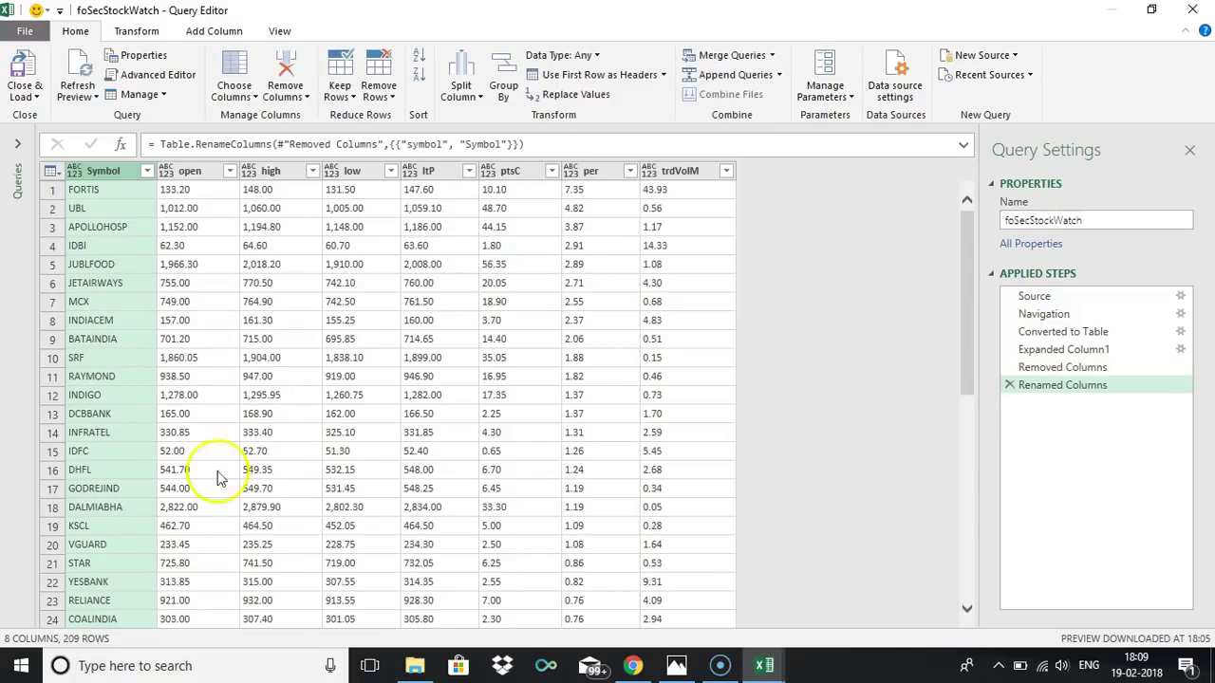
pyautogui.rightClick(196, 178)
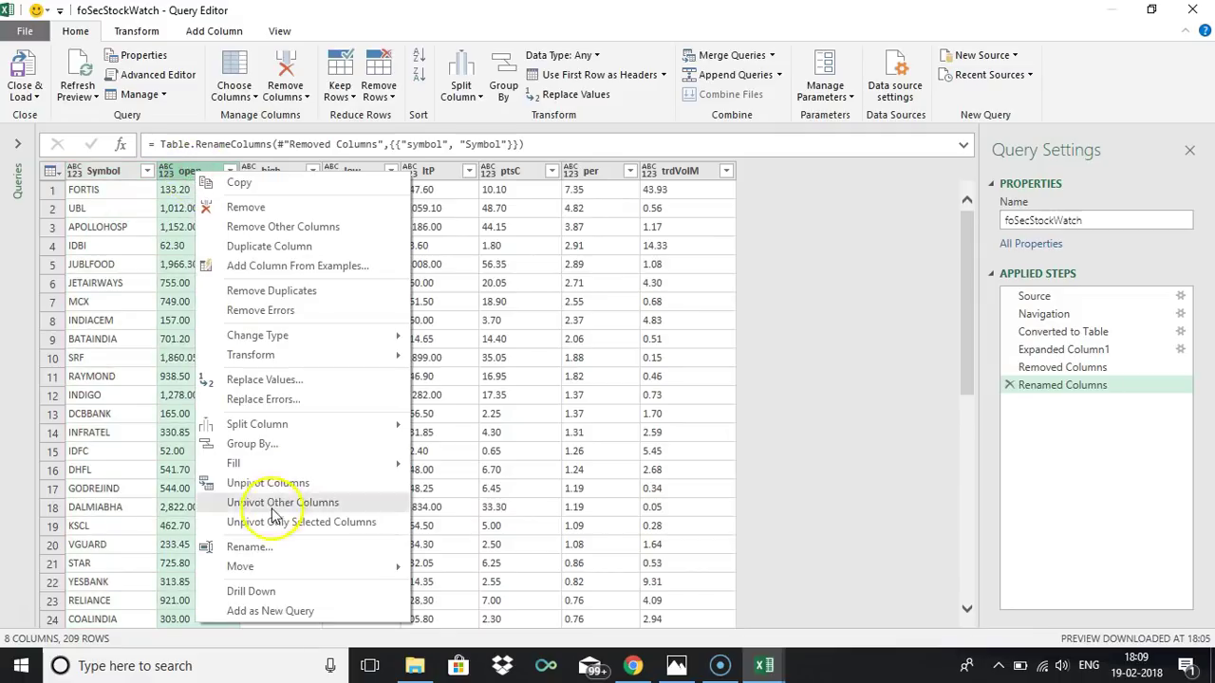
pyautogui.click(254, 547)
pyautogui.write('Open')
pyautogui.press('Return')
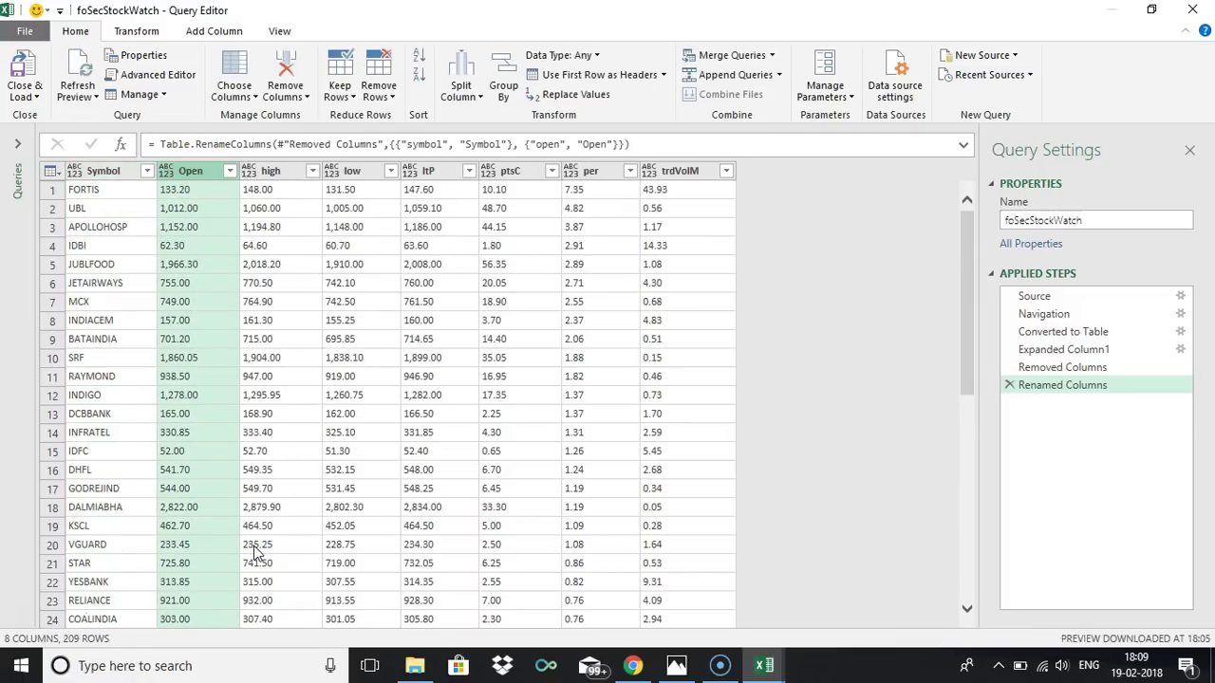
# Step: Rename the high column as High and the low column as Low
pyautogui.rightClick(285, 175)
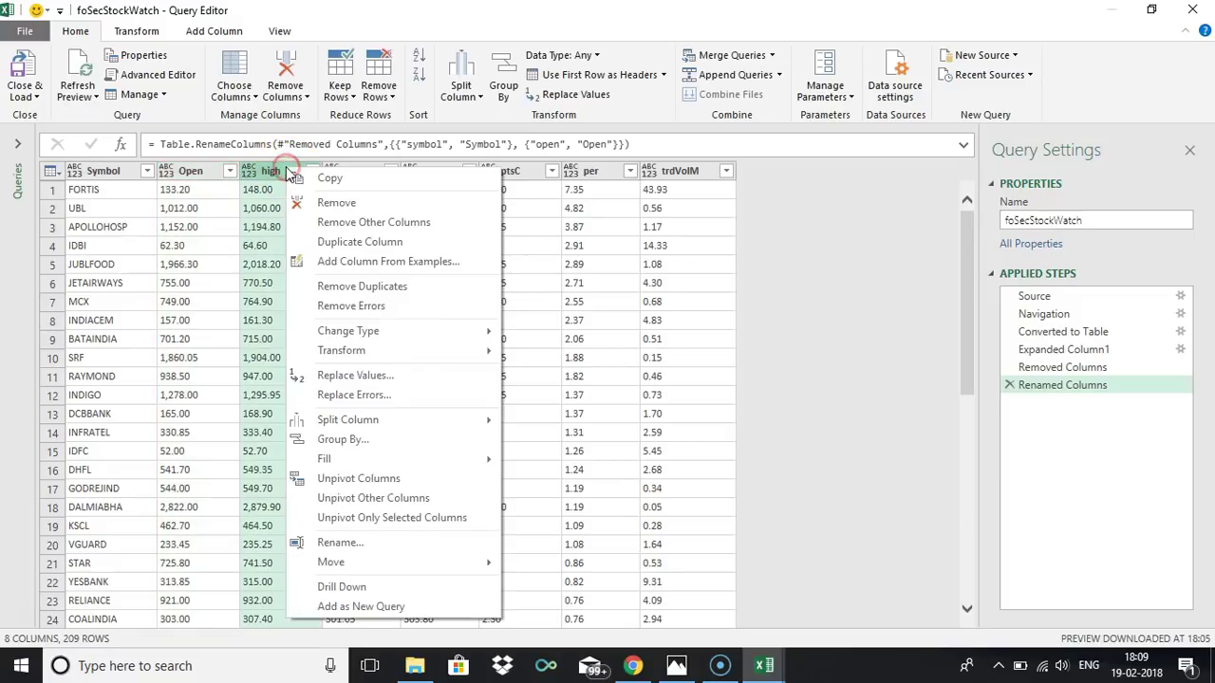
pyautogui.click(347, 545)
pyautogui.write('Hi')
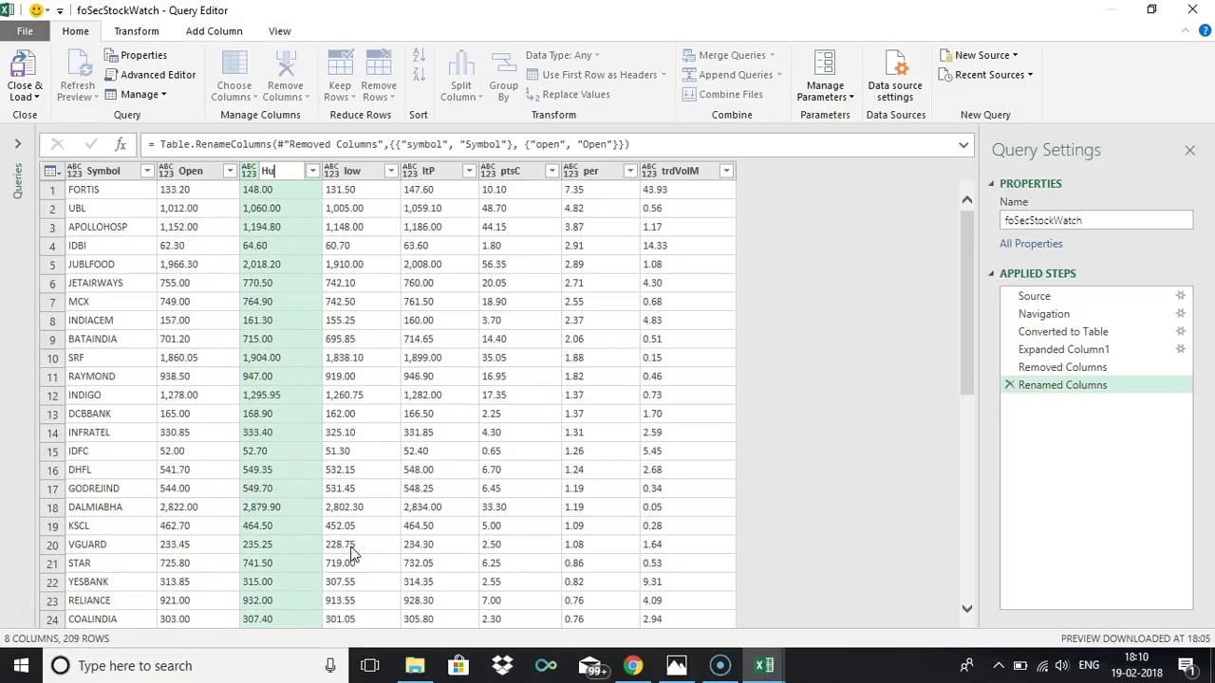
pyautogui.press('Return')
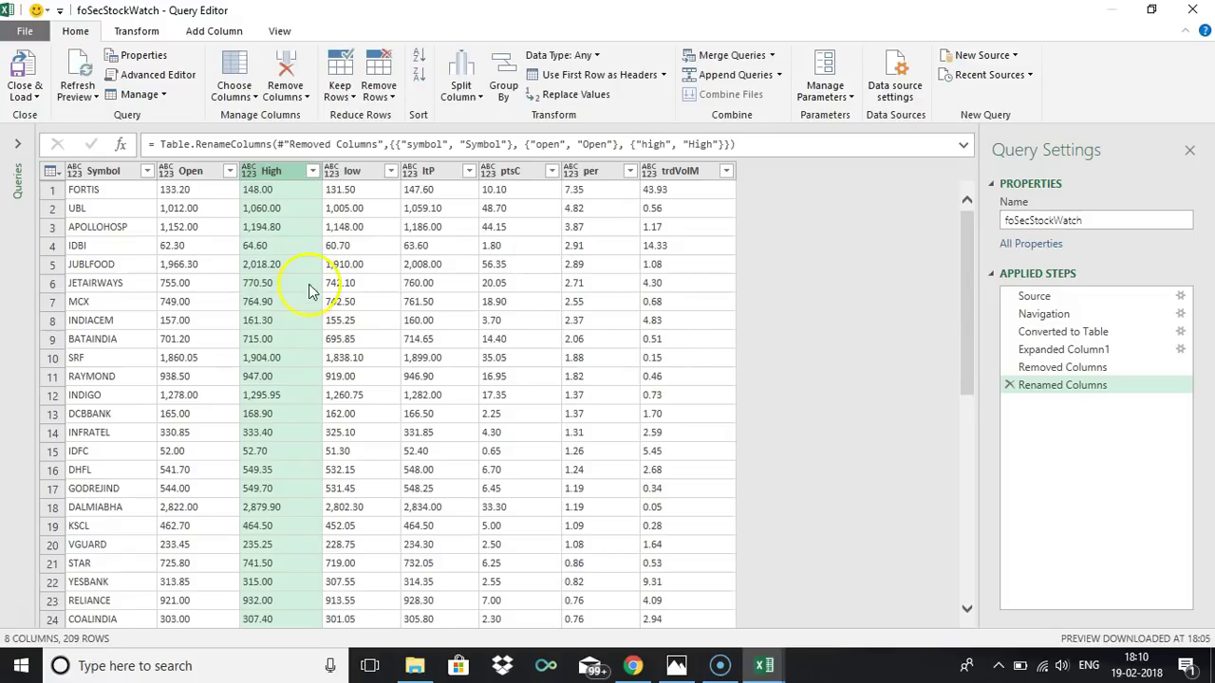
pyautogui.rightClick(349, 171)
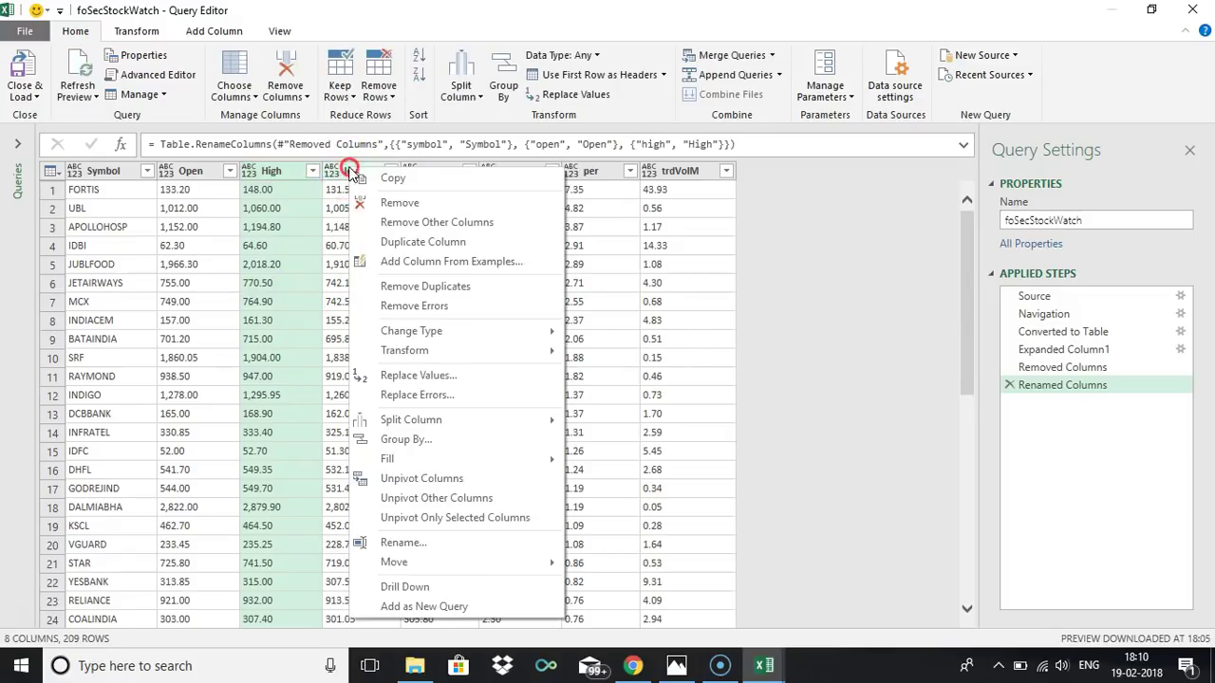
pyautogui.click(408, 544)
pyautogui.write('L')
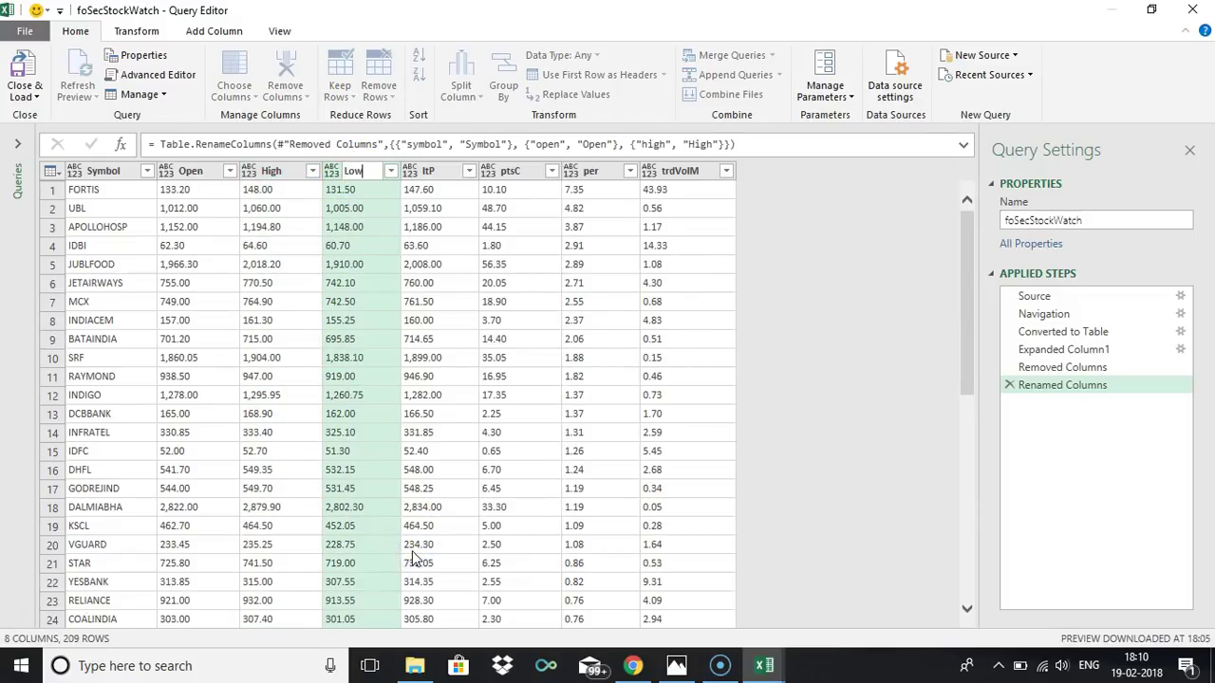
pyautogui.write('ow')
pyautogui.press('Return')
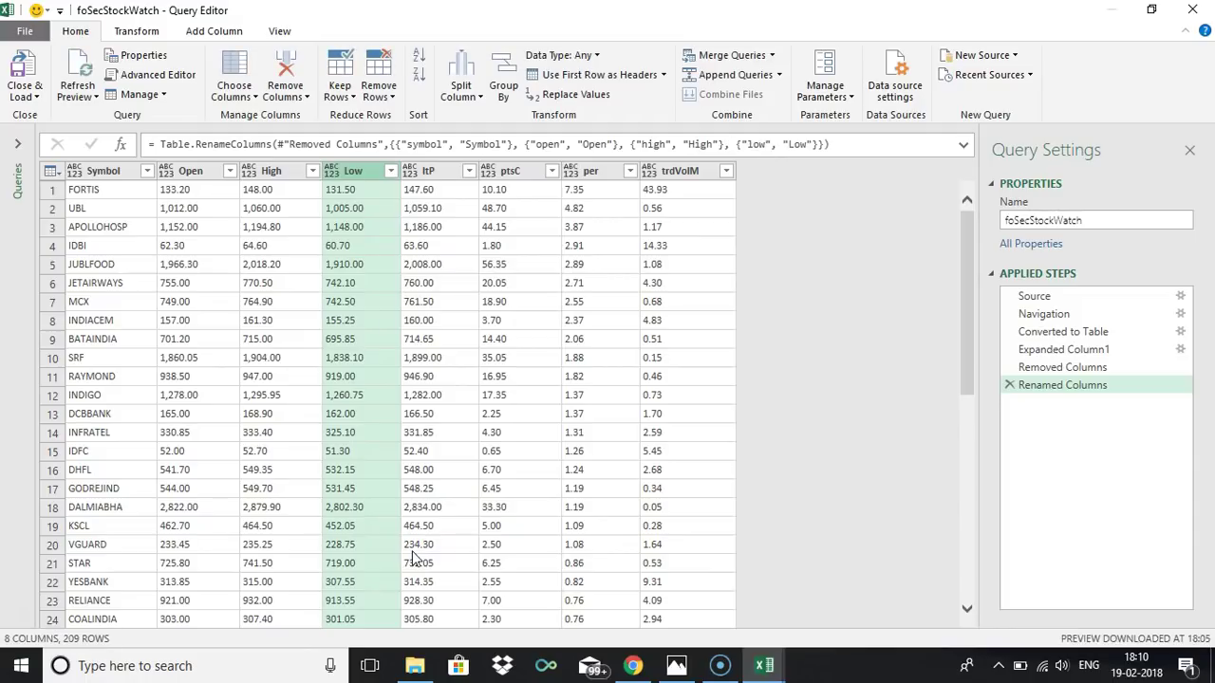
# Step: Rename the ltP column as LTP
pyautogui.rightClick(432, 177)
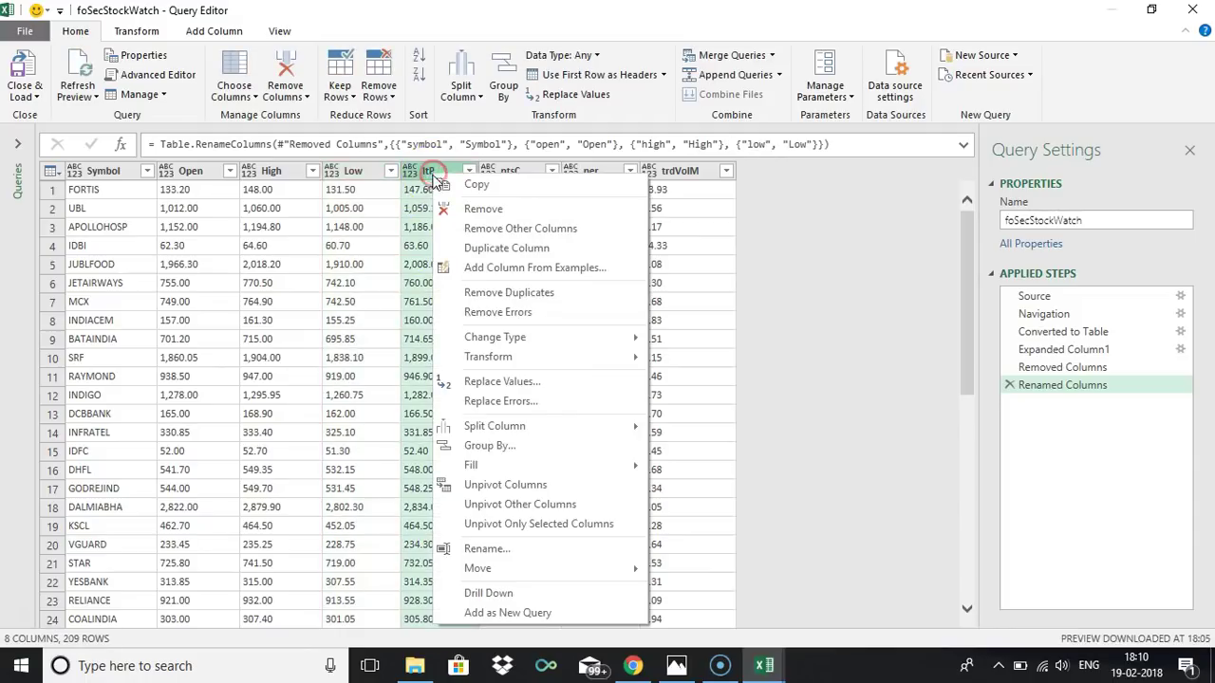
pyautogui.click(497, 552)
pyautogui.write('LTP')
pyautogui.press('Return')
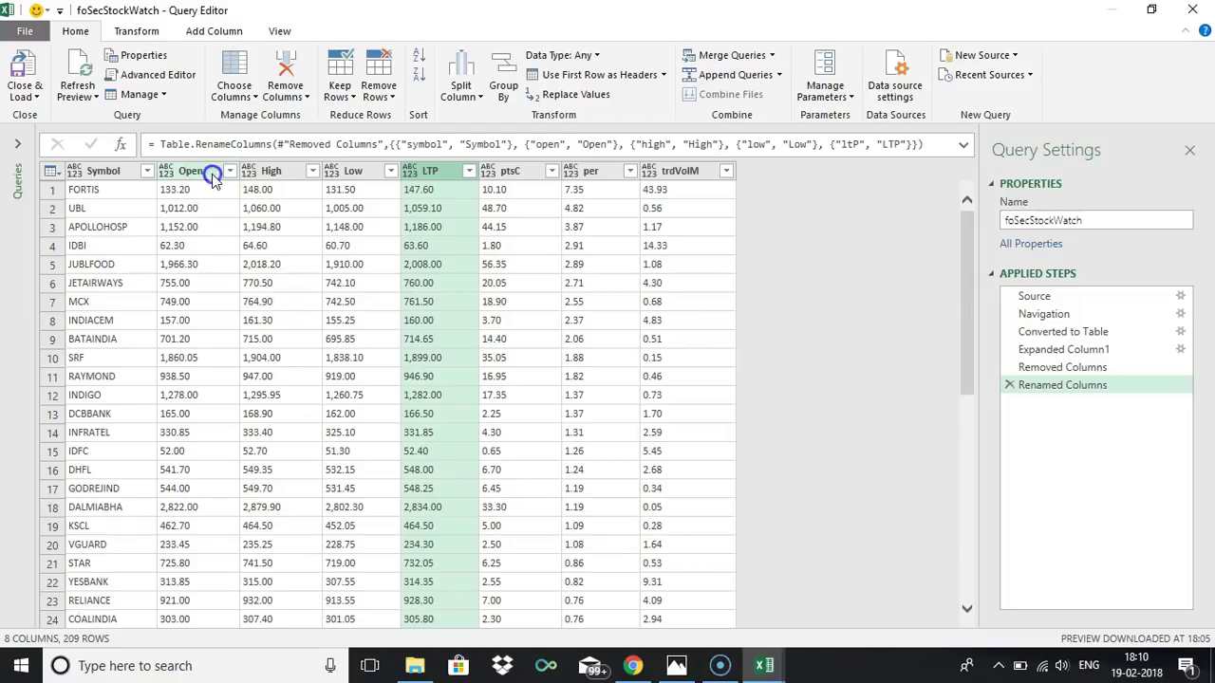
# Step: Change the data type of all columns from Open through trdVolM to Decimal Number
pyautogui.click(213, 179)
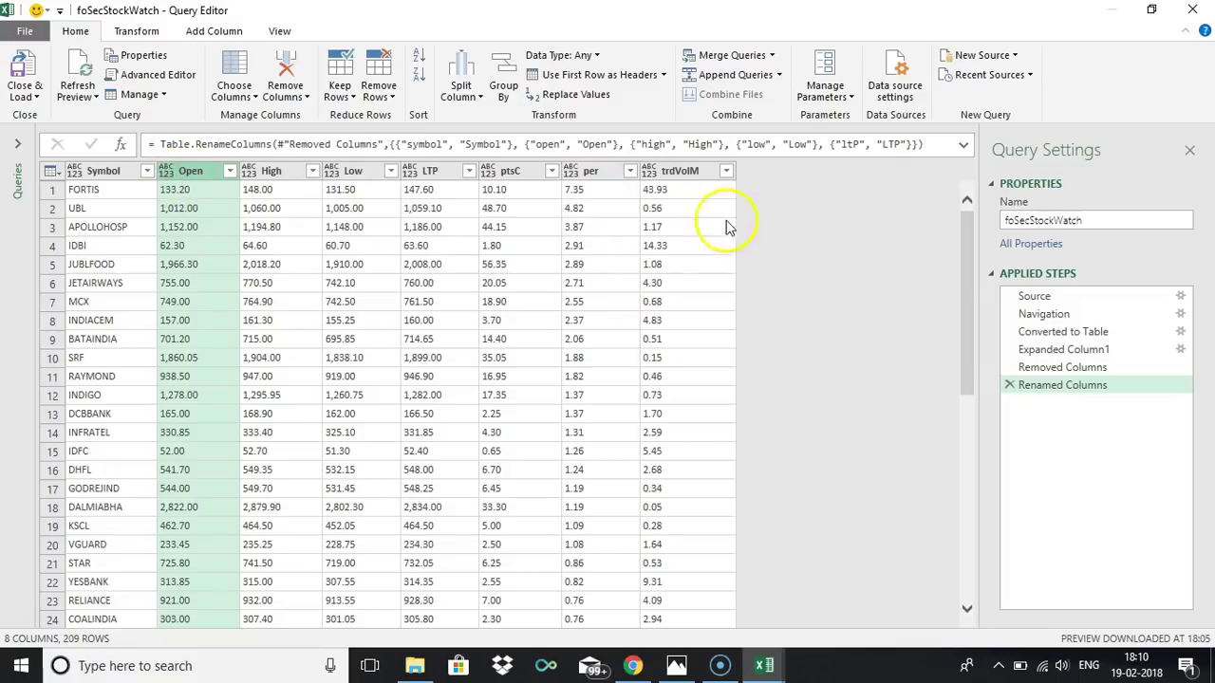
pyautogui.keyDown('shift'); pyautogui.click(695, 175); pyautogui.keyUp('shift')
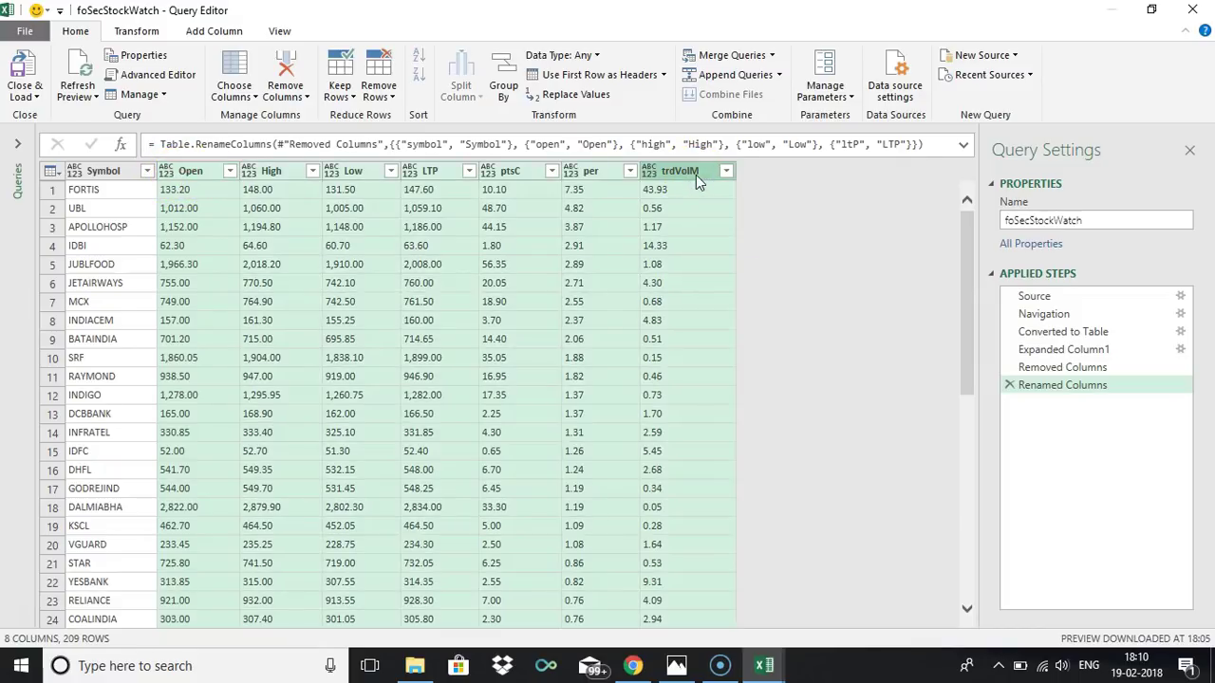
pyautogui.click(200, 174)
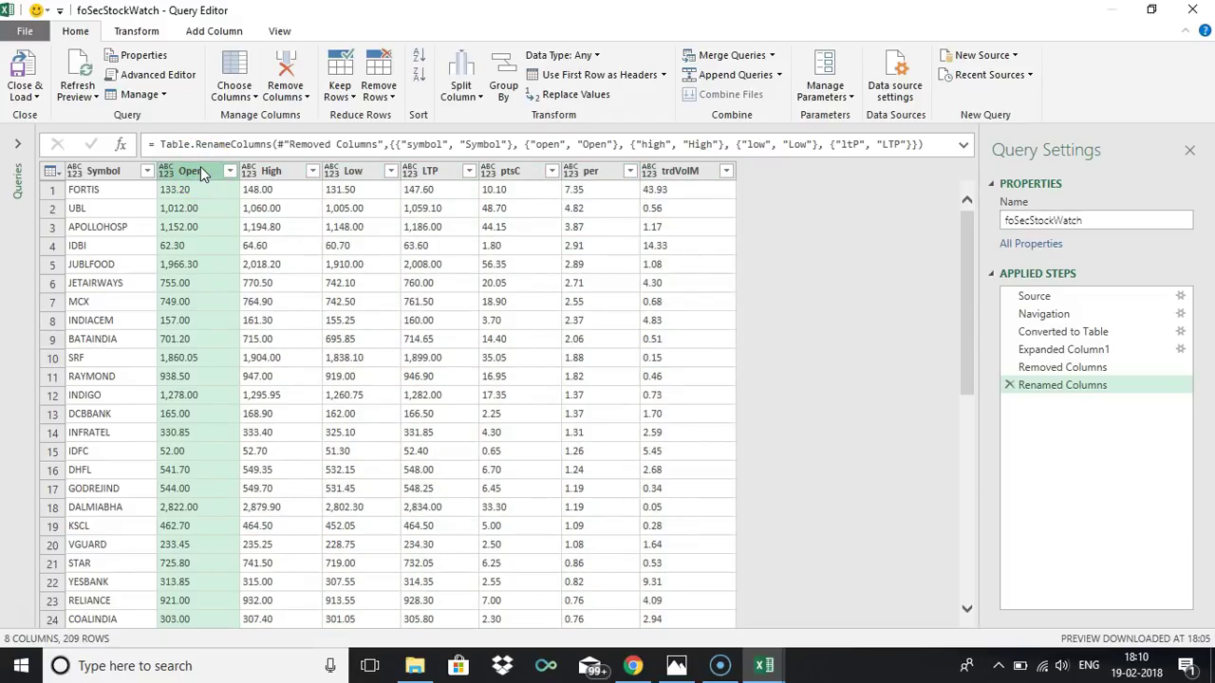
pyautogui.keyDown('shift'); pyautogui.click(687, 178); pyautogui.keyUp('shift')
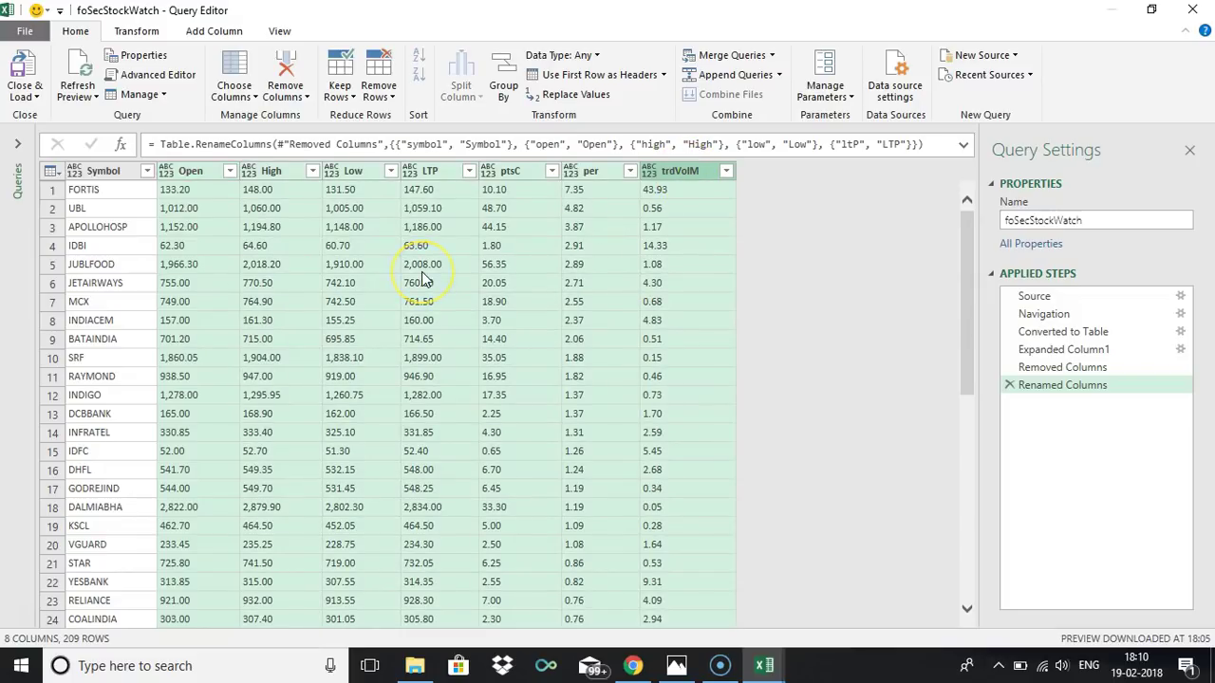
pyautogui.click(595, 56)
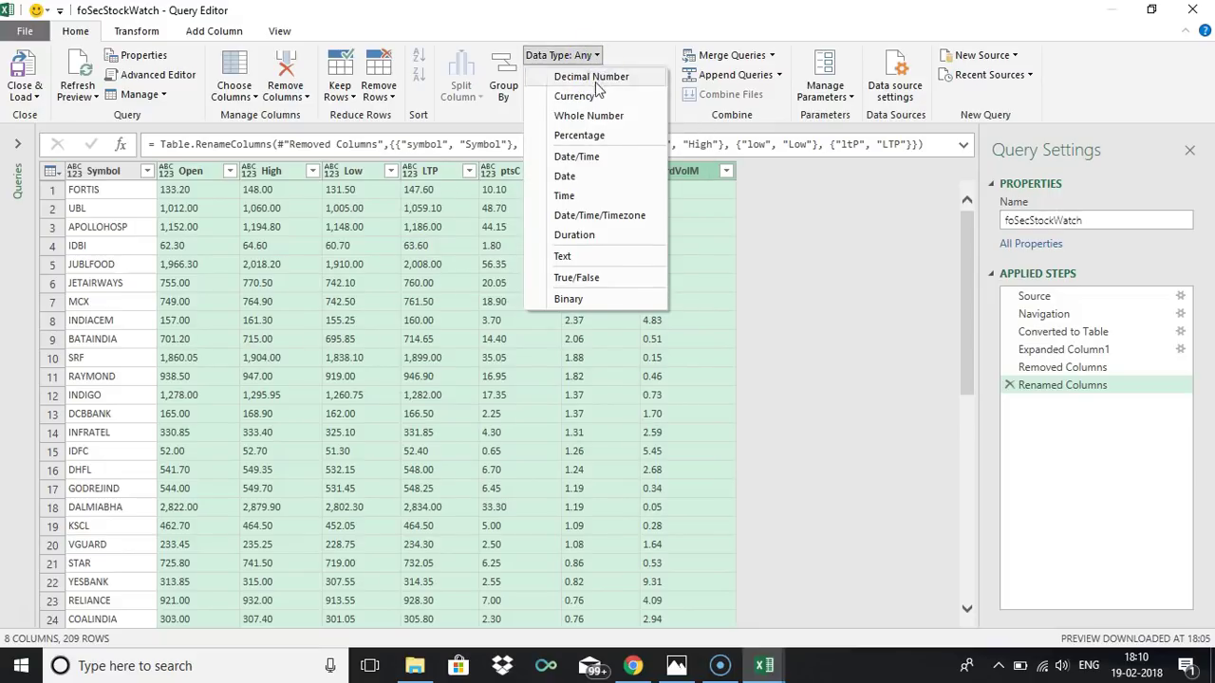
pyautogui.click(593, 78)
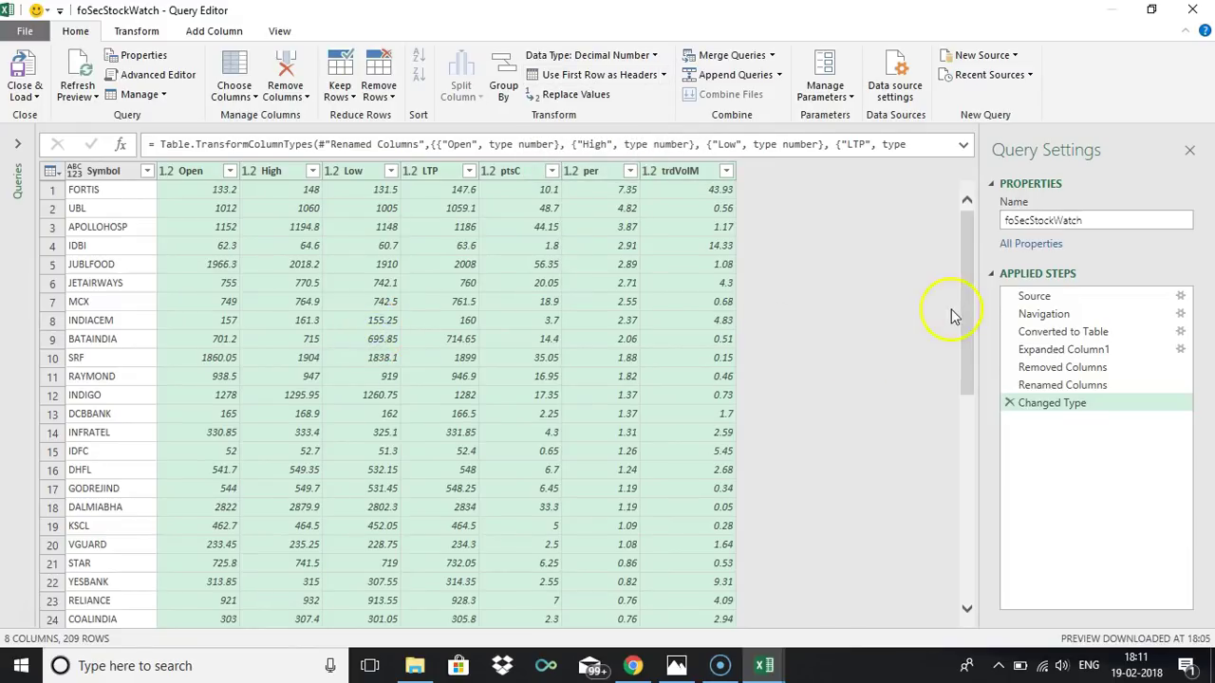
# Step: Check the converted rows and load the query as a table into the existing worksheet at $A$1
pyautogui.moveTo(965, 322); pyautogui.dragTo(969, 608)
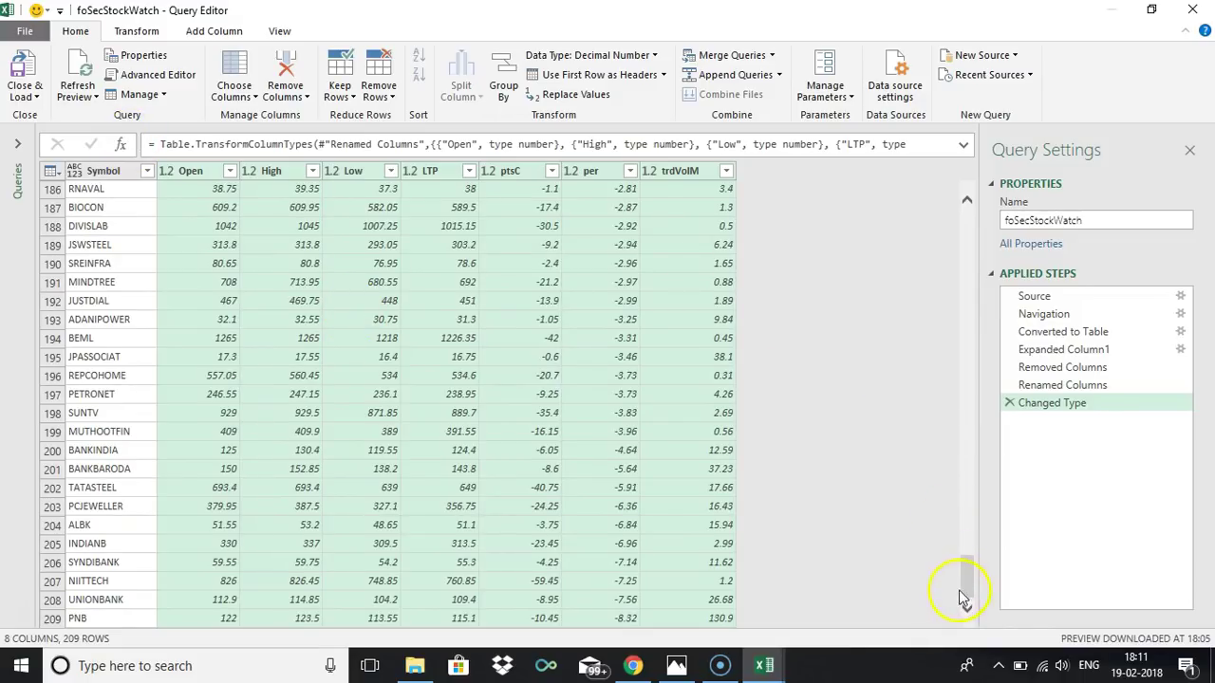
pyautogui.moveTo(965, 594); pyautogui.dragTo(978, 230)
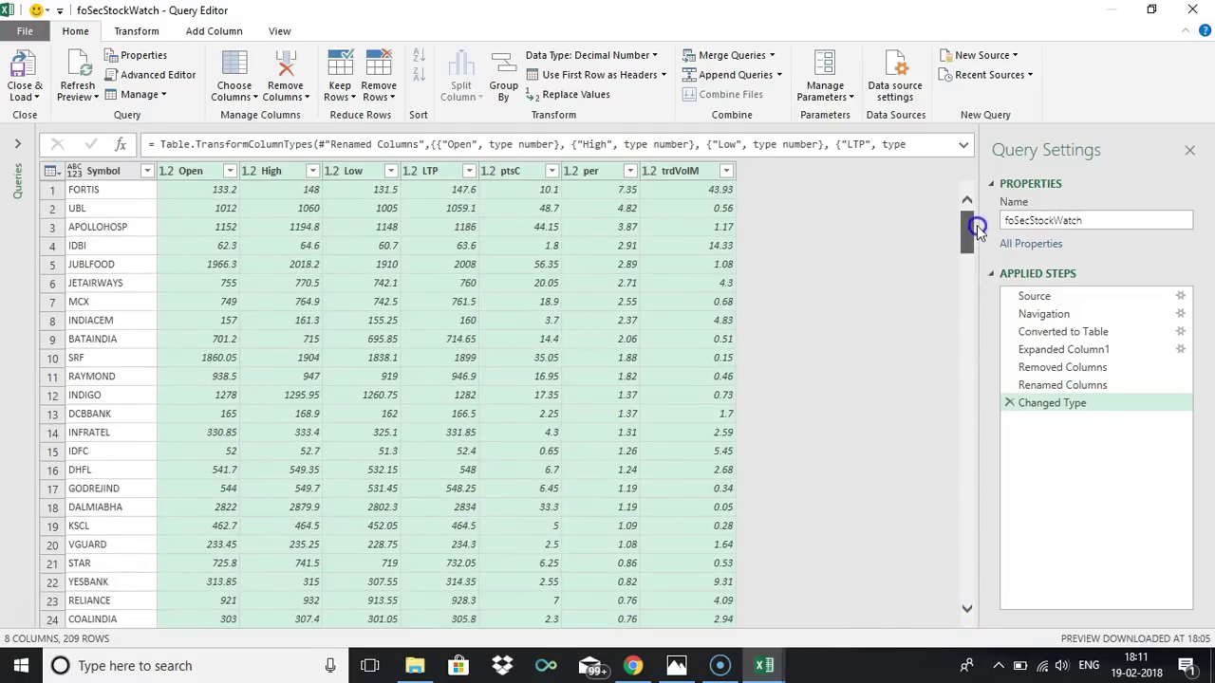
pyautogui.click(27, 96)
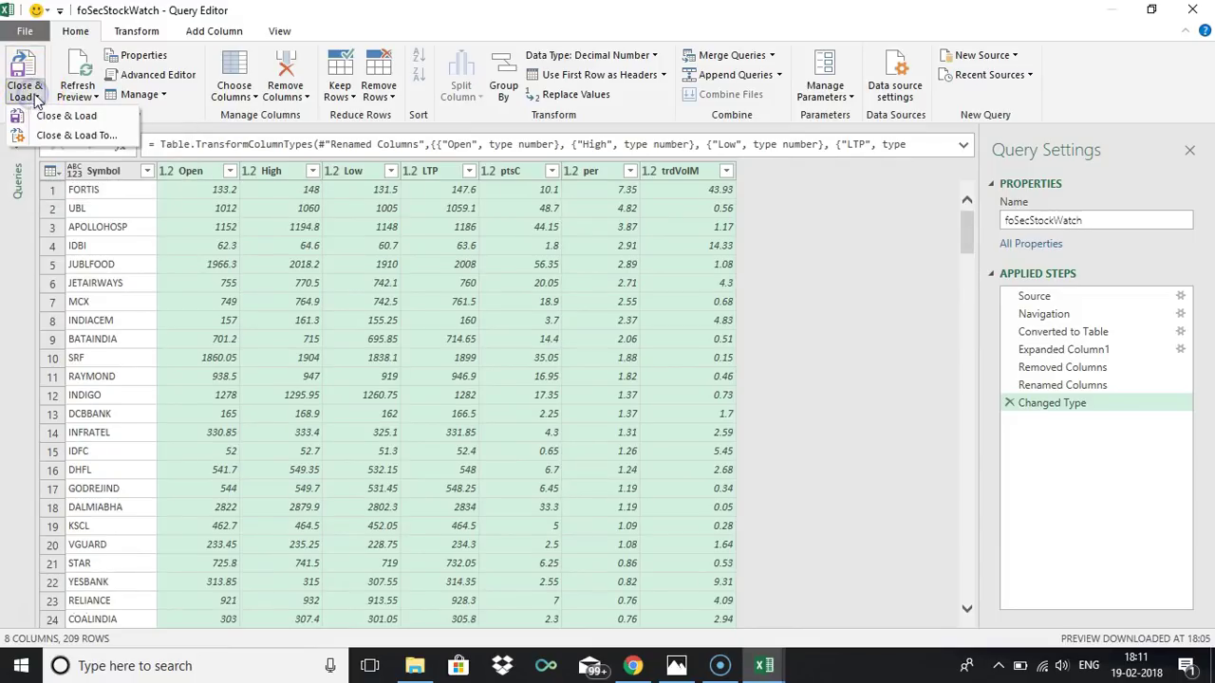
pyautogui.click(57, 135)
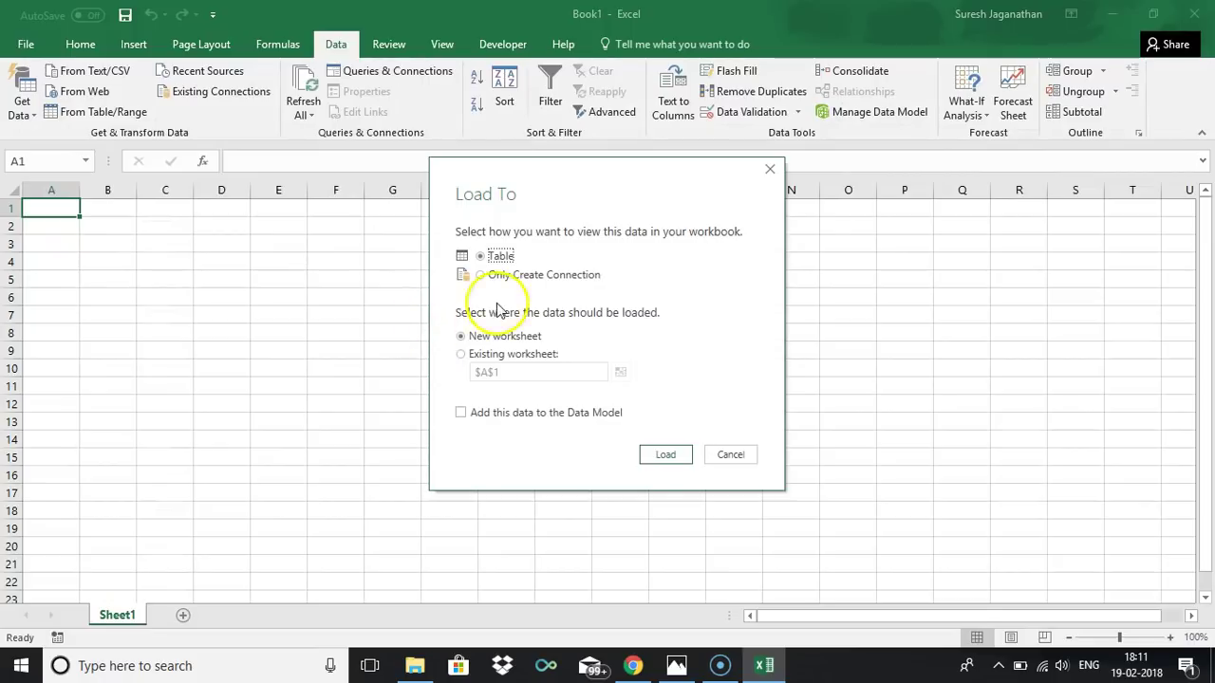
pyautogui.click(488, 354)
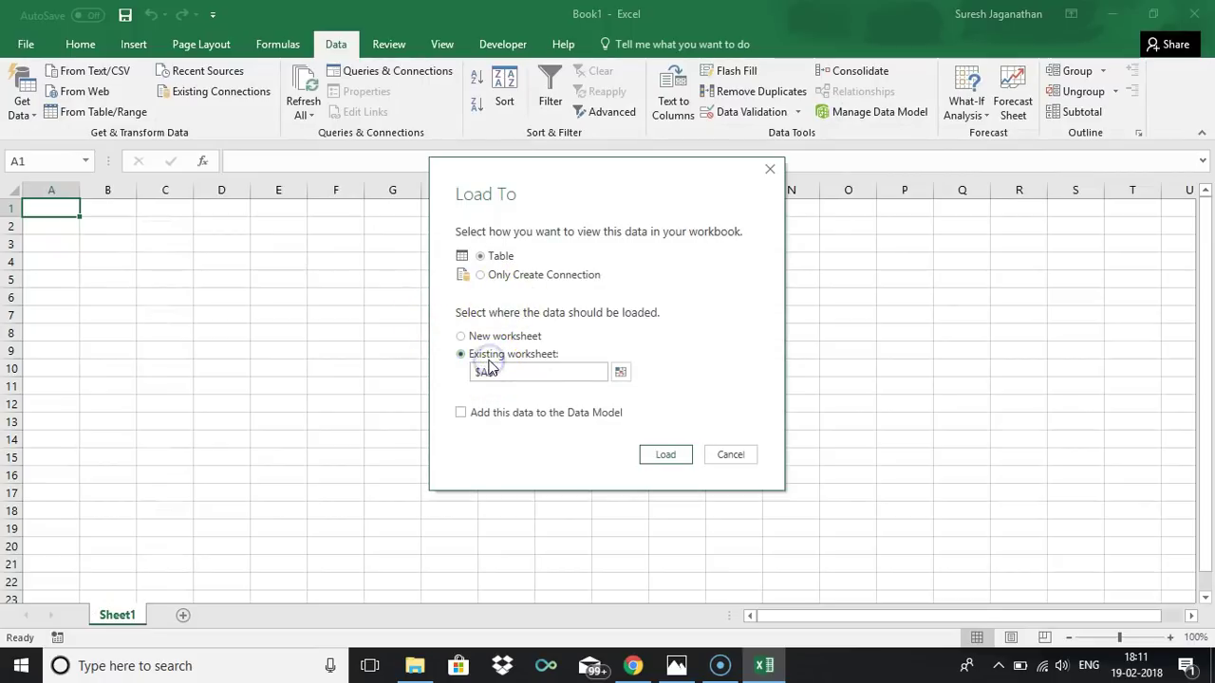
pyautogui.click(667, 458)
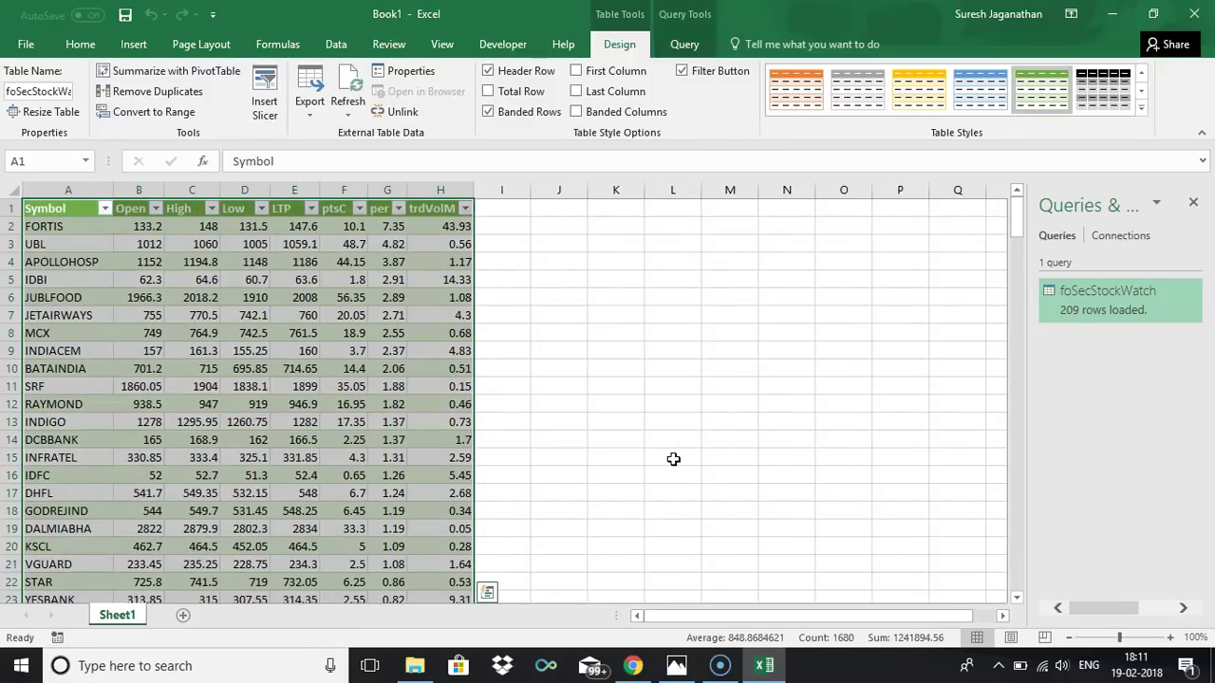
# Step: Hide the gridlines on the worksheet holding the loaded stock table
pyautogui.click(110, 257)
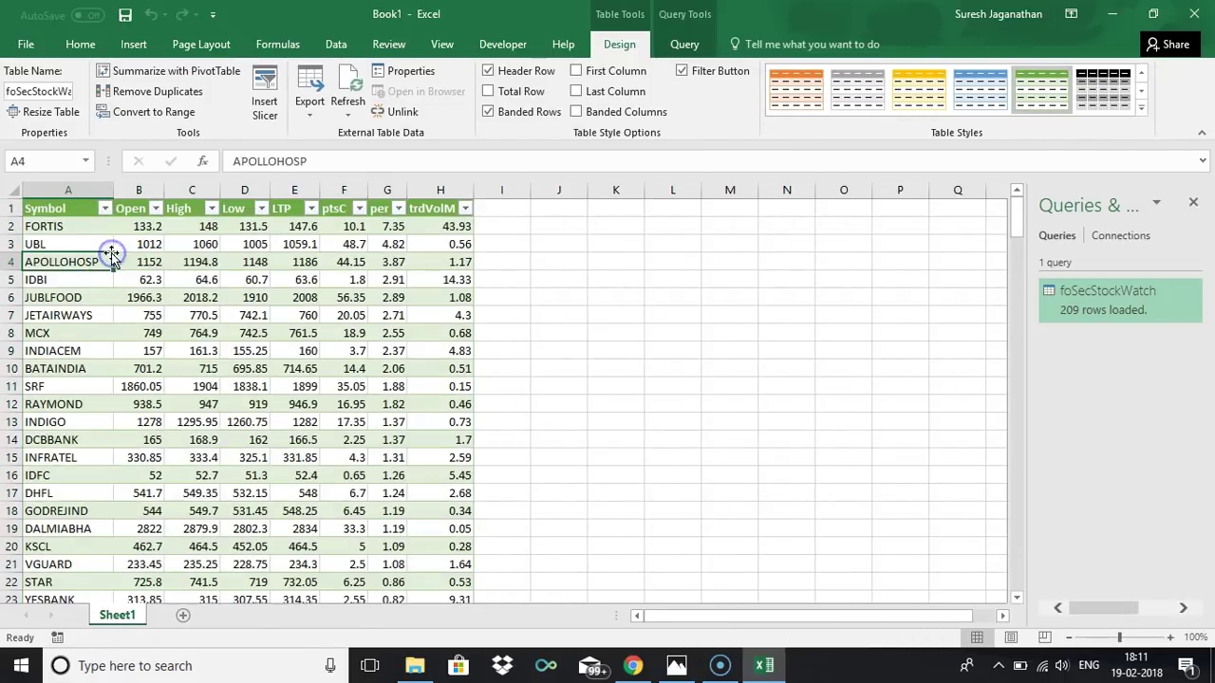
pyautogui.click(335, 44)
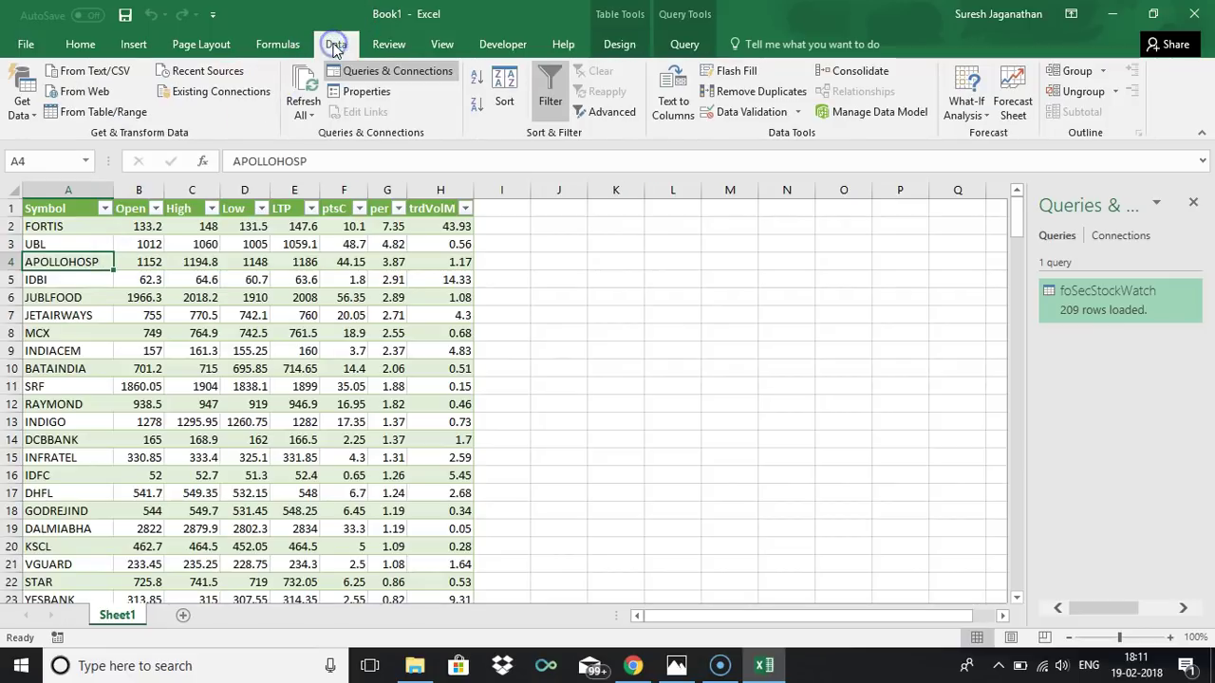
pyautogui.click(442, 45)
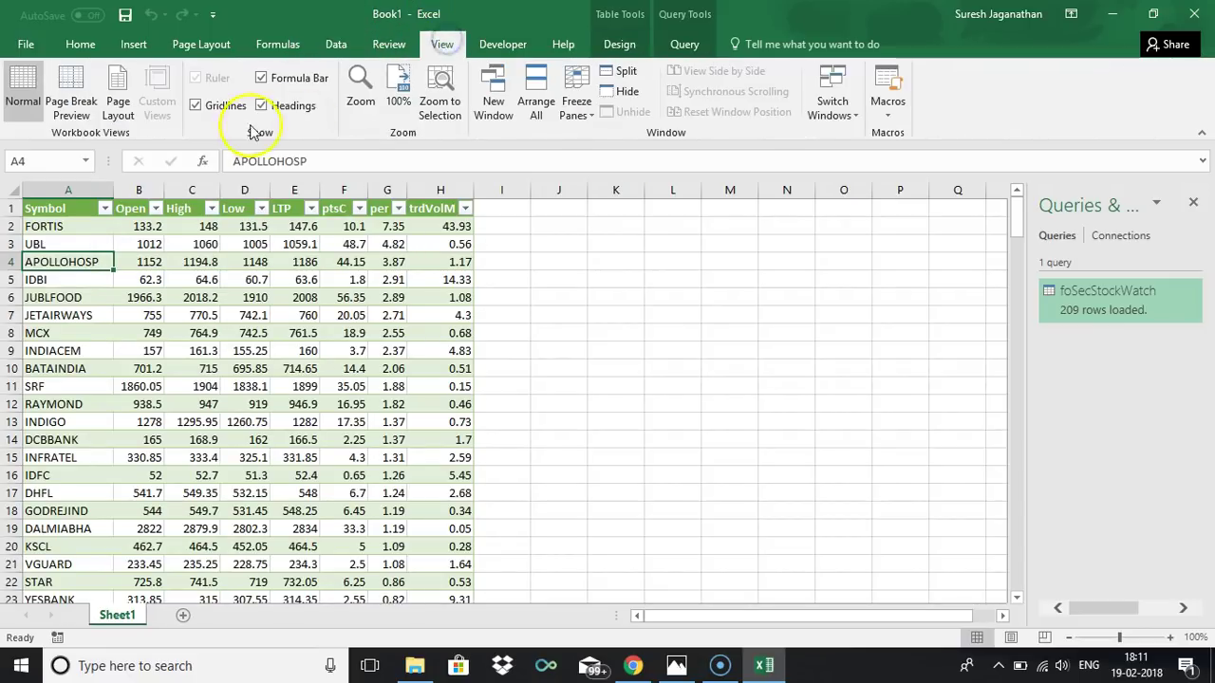
pyautogui.click(193, 106)
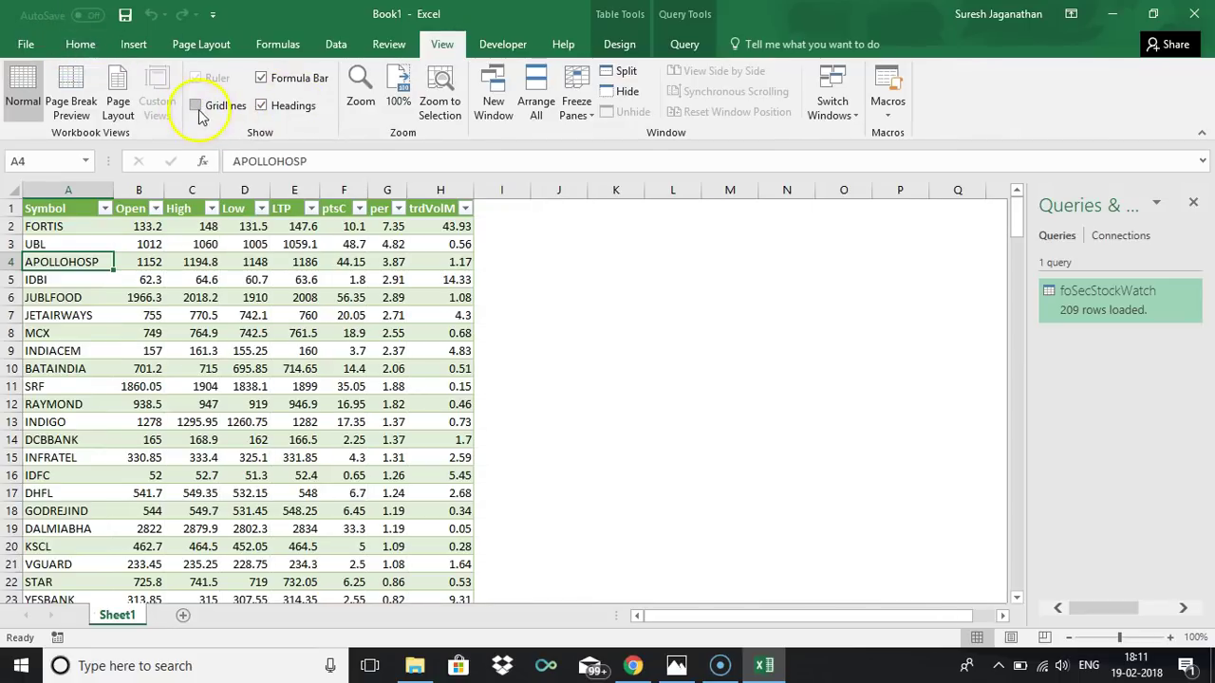
pyautogui.click(103, 296)
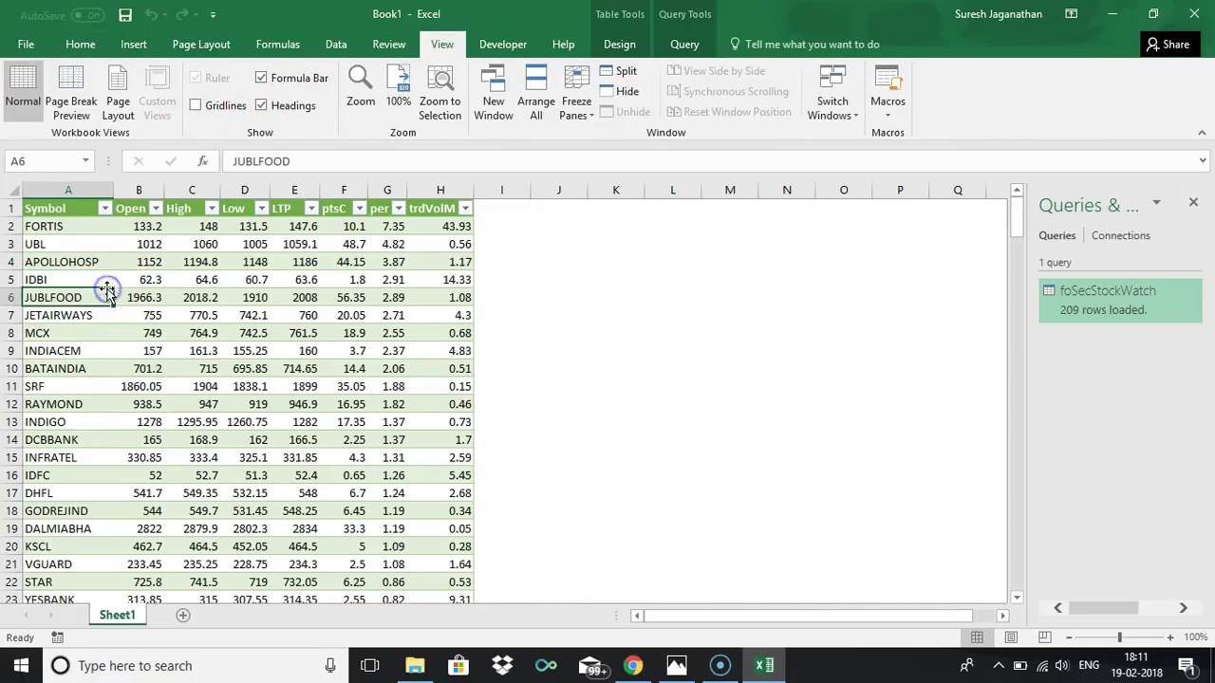
pyautogui.click(89, 48)
pyautogui.click(214, 297)
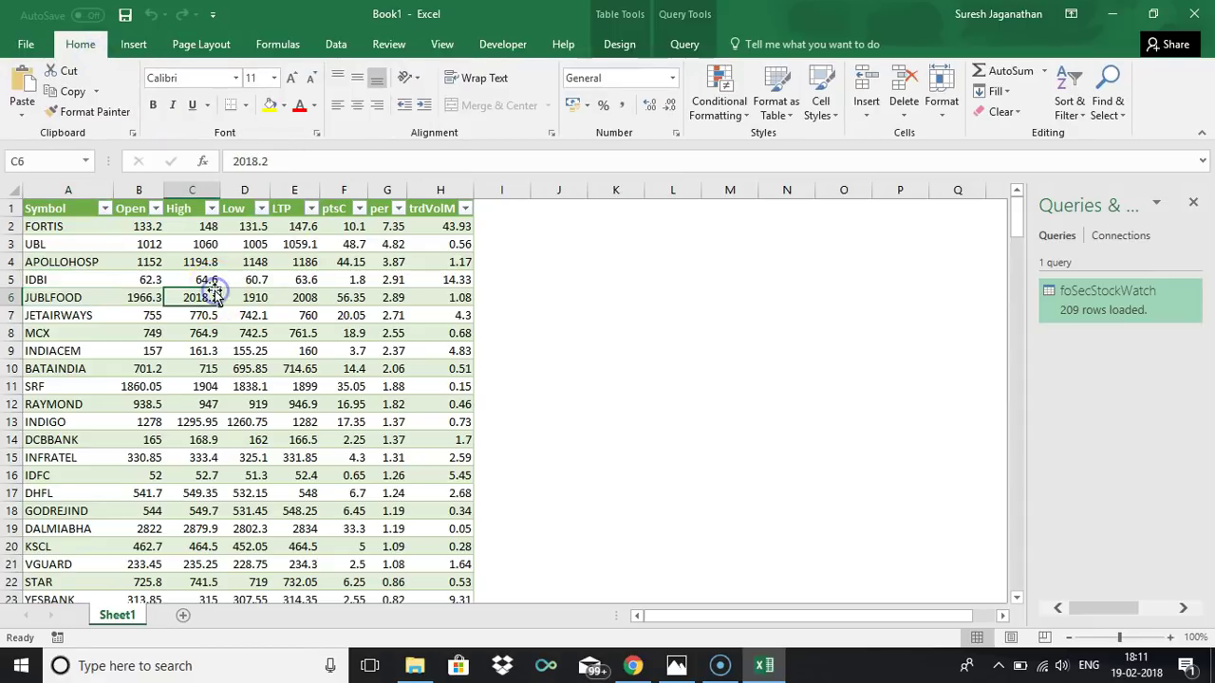
# Step: Switch to the NSE Equity Stock Watch page in Chrome and close its developer tools
pyautogui.hotkey('alt', 'Tab')
pyautogui.hotkey('alt', 'Tab')
pyautogui.hotkey('alt', 'shift', 'Tab')
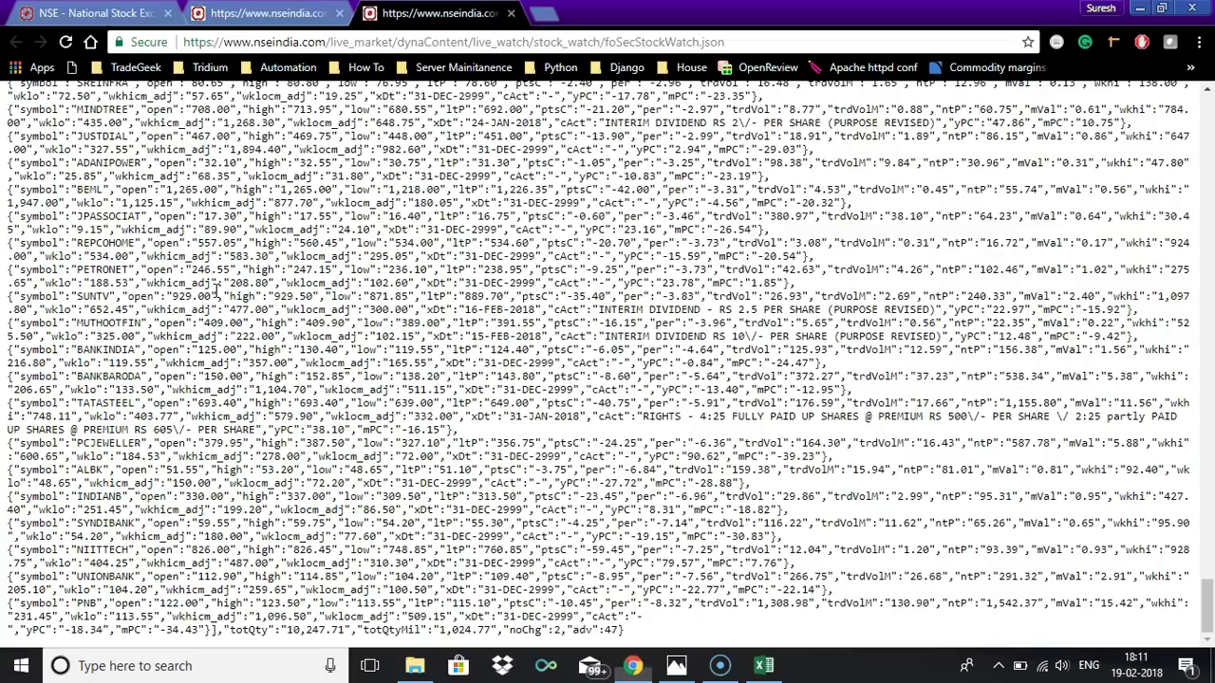
pyautogui.click(41, 17)
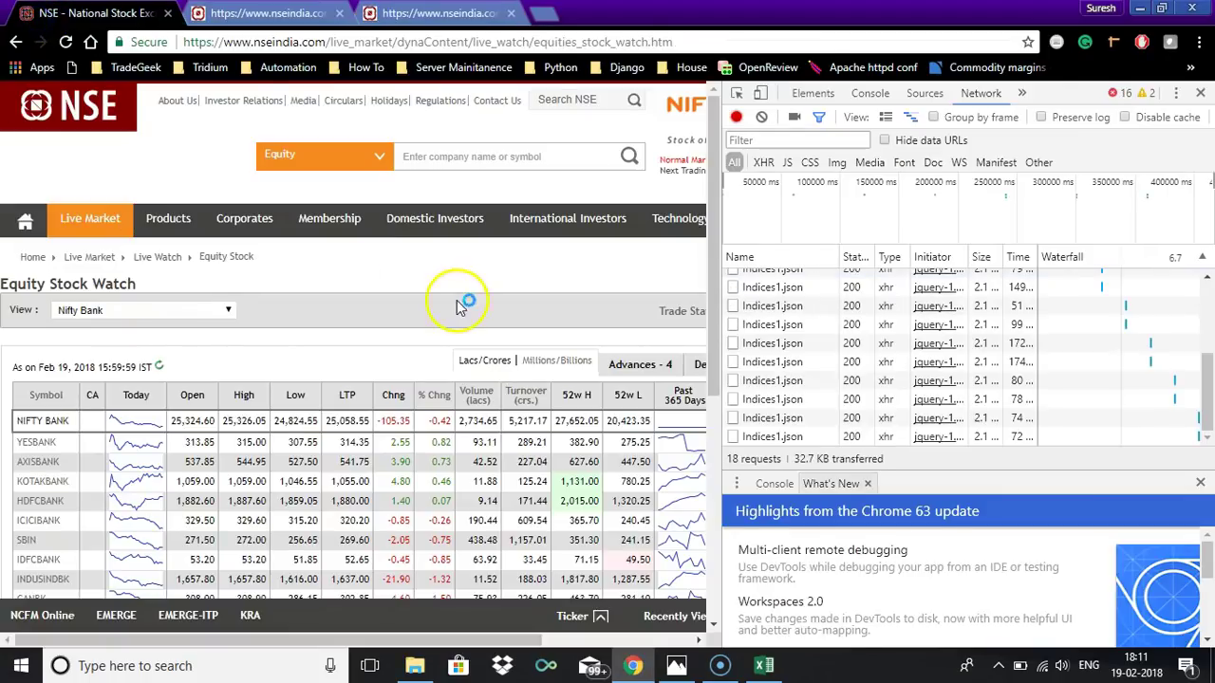
pyautogui.click(1200, 94)
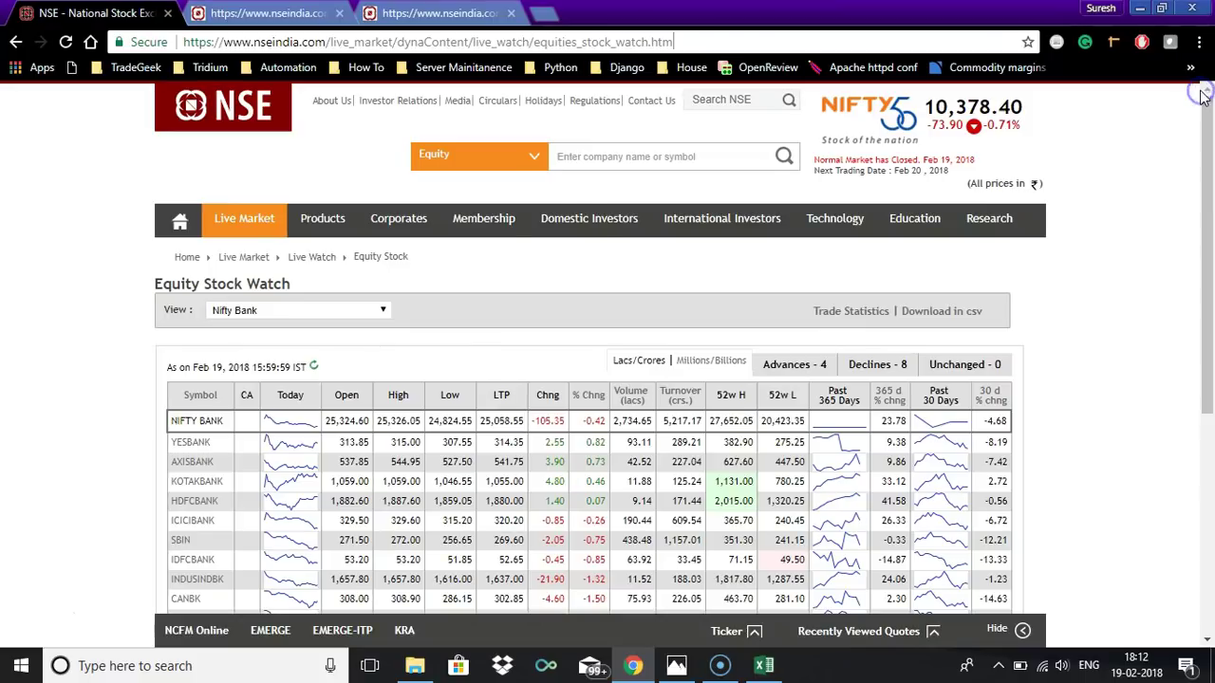
# Step: Show the FO Stocks view in the Equity Stock Watch and check the LTP of FORTIS
pyautogui.click(316, 312)
pyautogui.moveTo(385, 390); pyautogui.dragTo(386, 518)
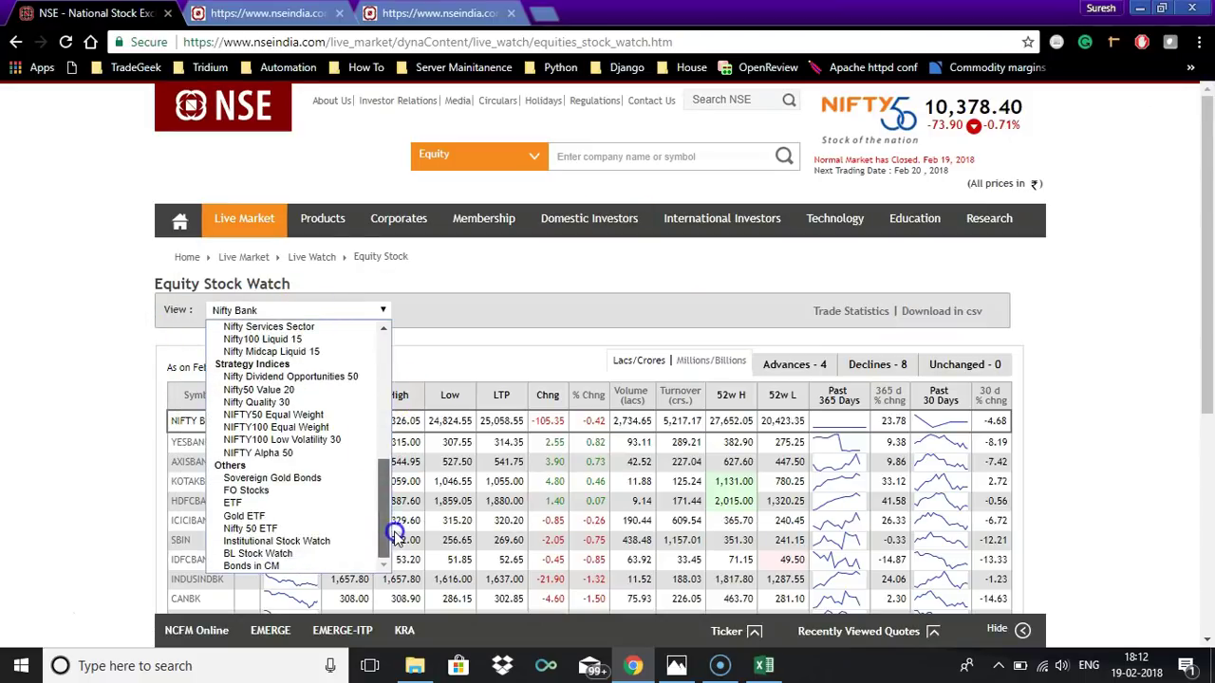
pyautogui.click(245, 490)
pyautogui.scroll(-1, 36, 448)
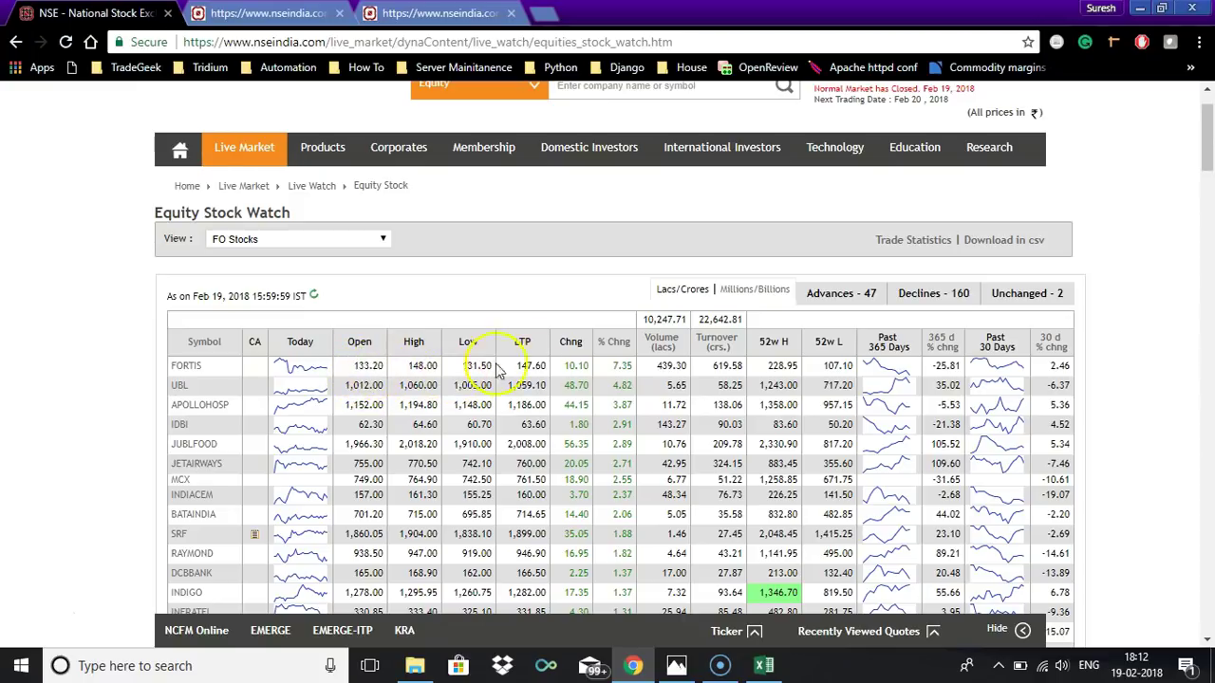
pyautogui.moveTo(516, 366); pyautogui.dragTo(538, 367)
# Step: Switch back to Excel and overwrite the FORTIS LTP in cell E2 with 150 as a refresh test
pyautogui.hotkey('alt', 'Tab')
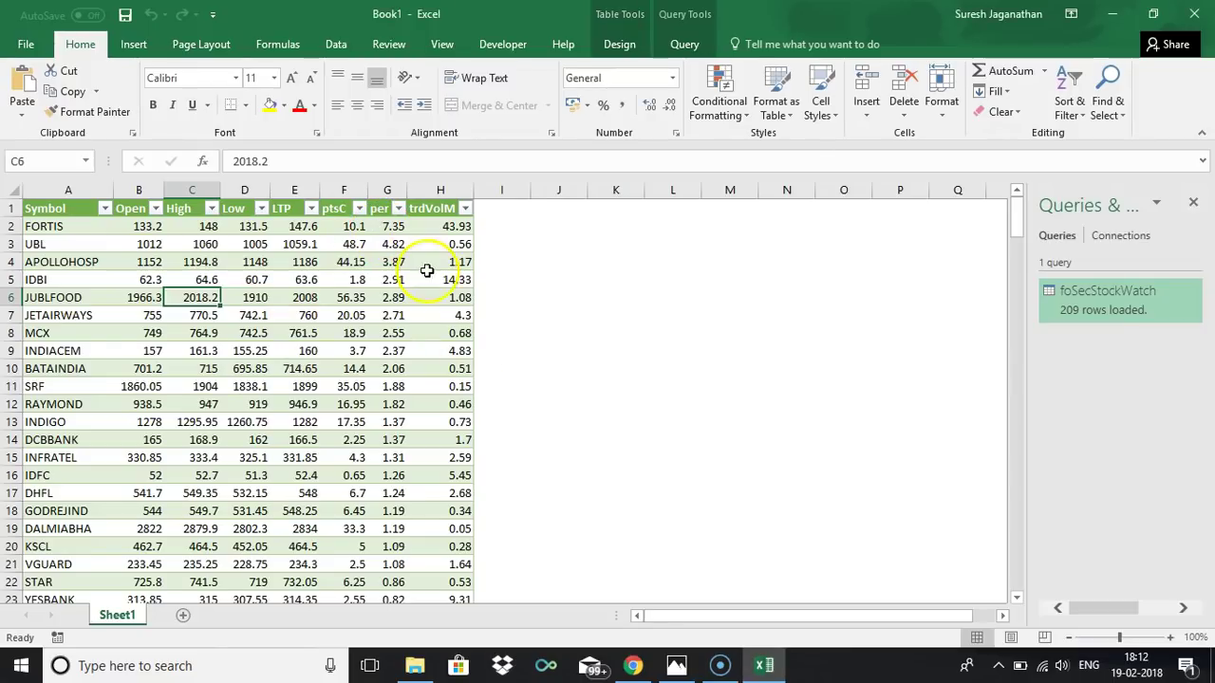
pyautogui.click(298, 226)
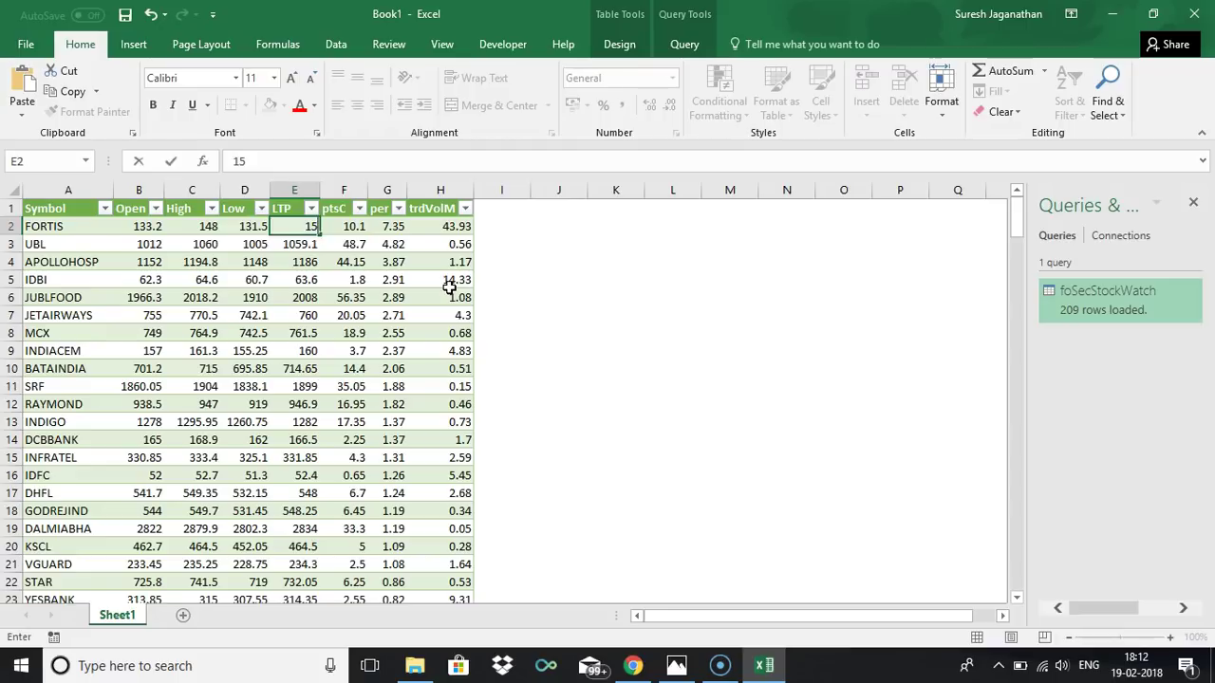
pyautogui.write('15')
pyautogui.hotkey('ctrl', 'Return')
pyautogui.write('150')
pyautogui.press('Tab')
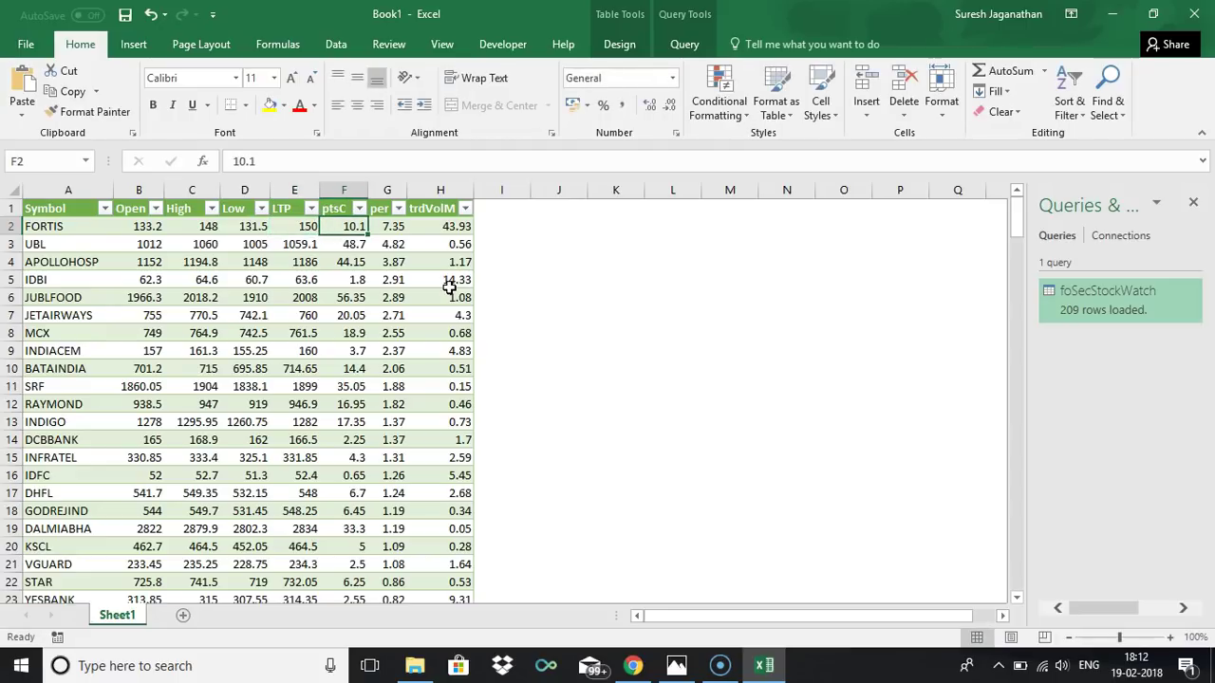
pyautogui.press('Left')
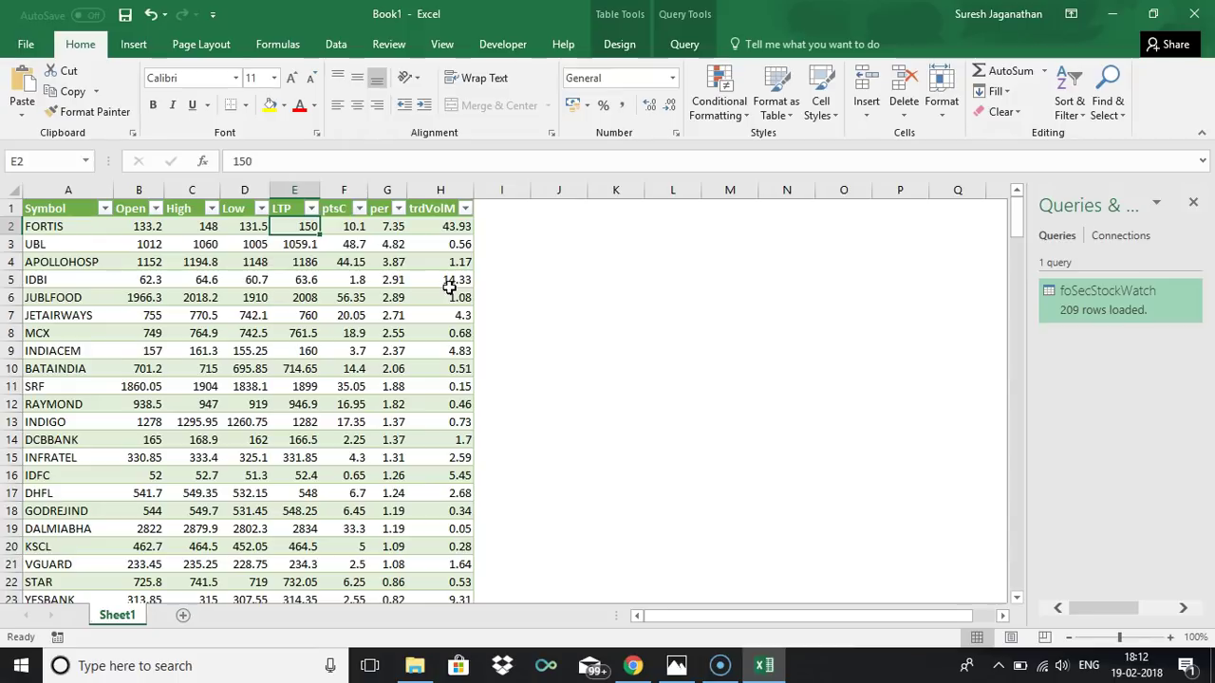
# Step: Refresh the stock table from its query and check the FORTIS LTP in cell E2
pyautogui.click(339, 48)
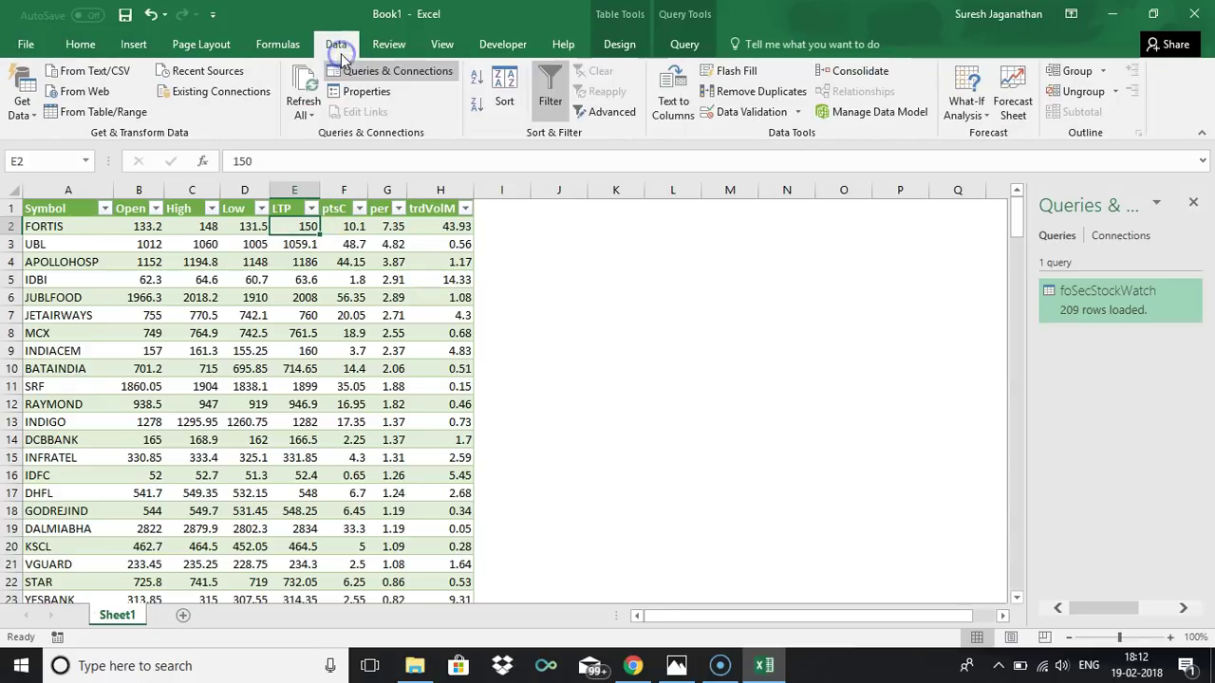
pyautogui.click(304, 108)
pyautogui.click(314, 156)
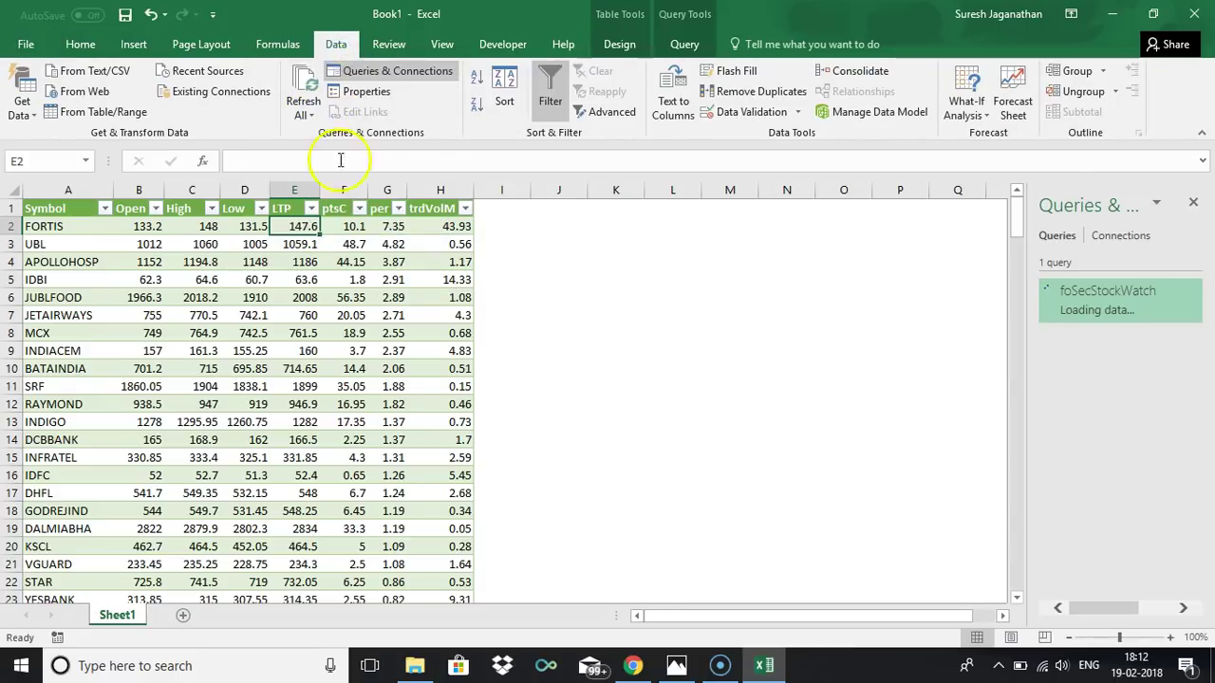
pyautogui.click(299, 229)
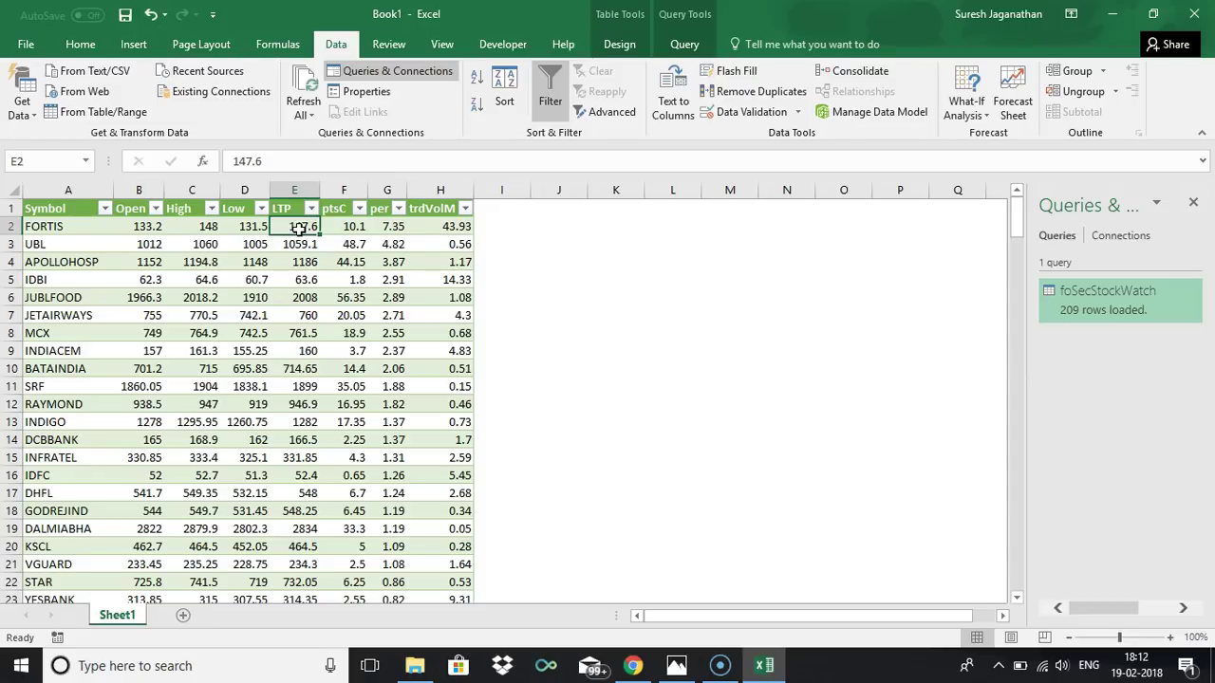
# Step: Set the foSecStockWatch query properties to refresh the data automatically every 1 minute
pyautogui.click(1096, 300)
pyautogui.rightClick(1078, 296)
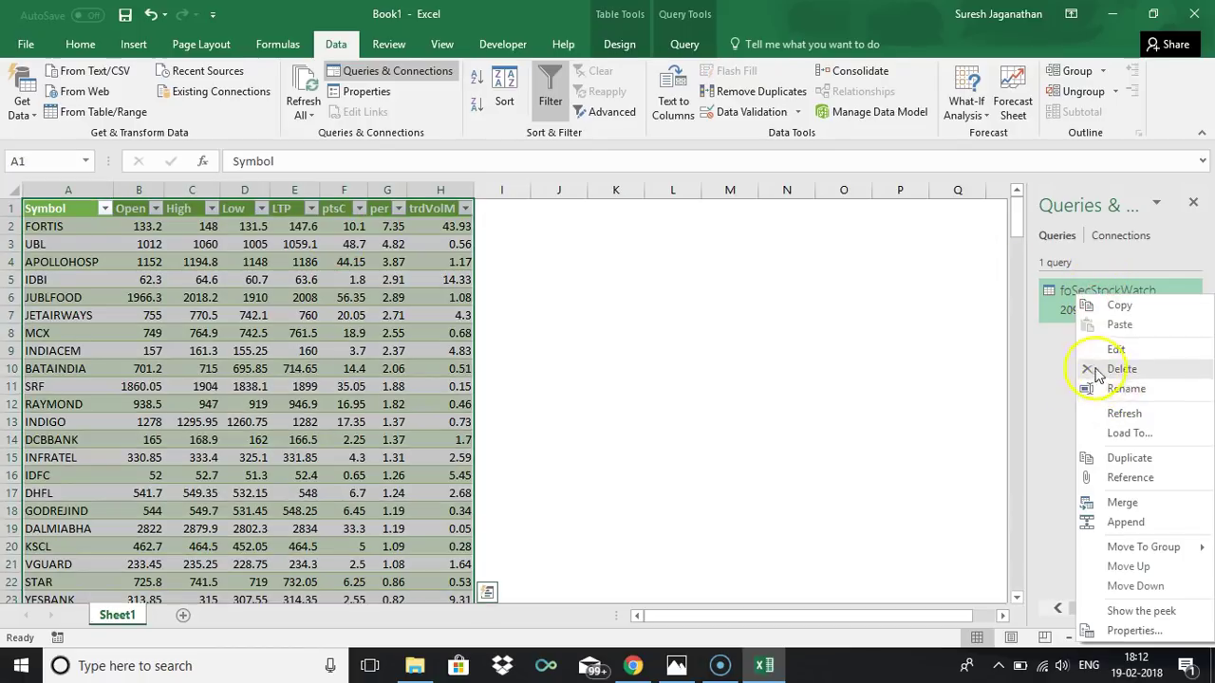
pyautogui.click(1119, 631)
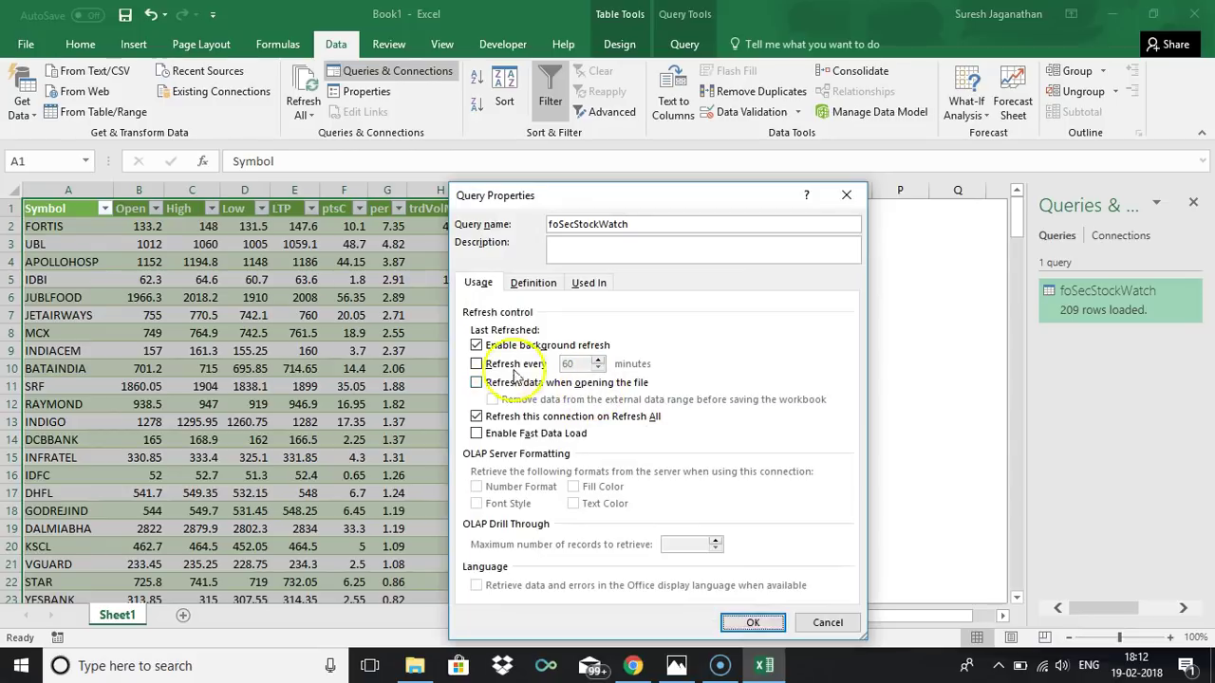
pyautogui.click(476, 364)
pyautogui.click(579, 363)
pyautogui.press('BackSpace')
pyautogui.press('BackSpace')
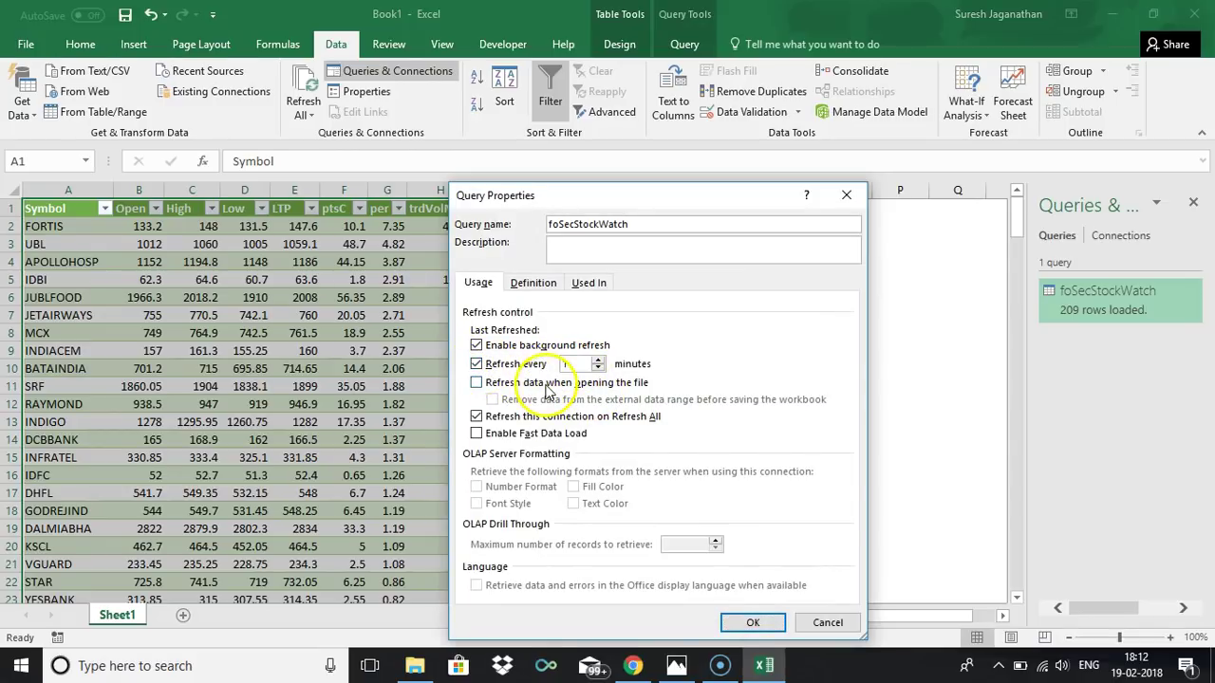
pyautogui.click(742, 622)
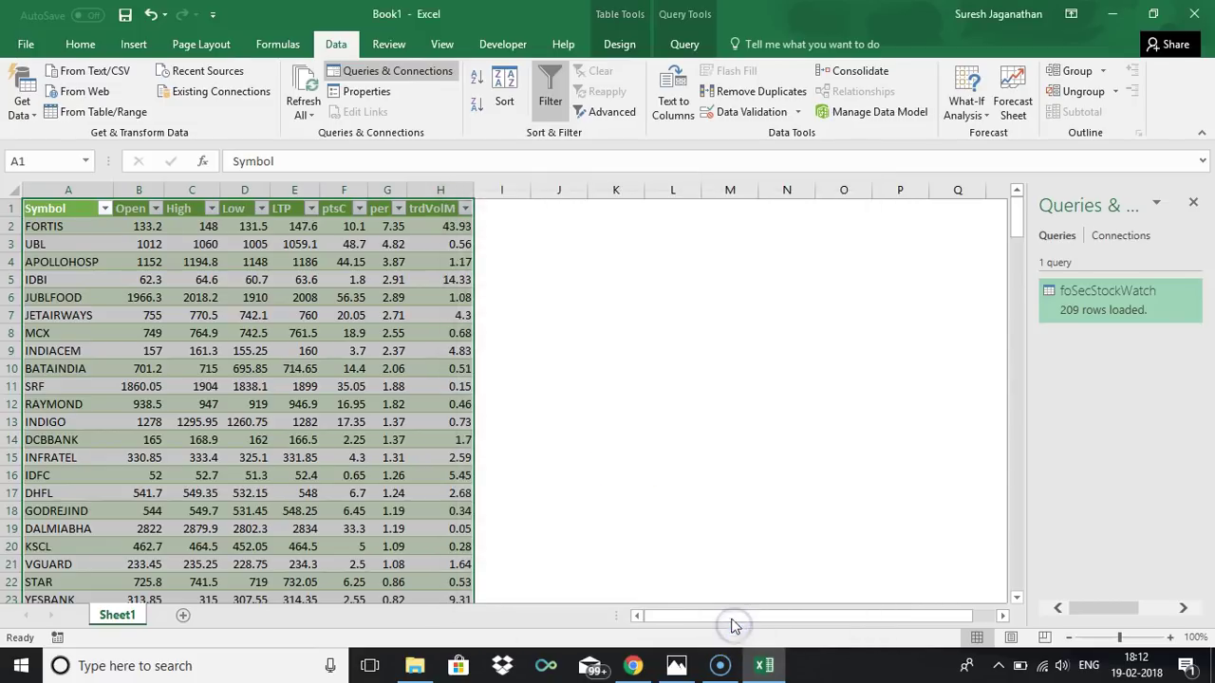
pyautogui.click(299, 228)
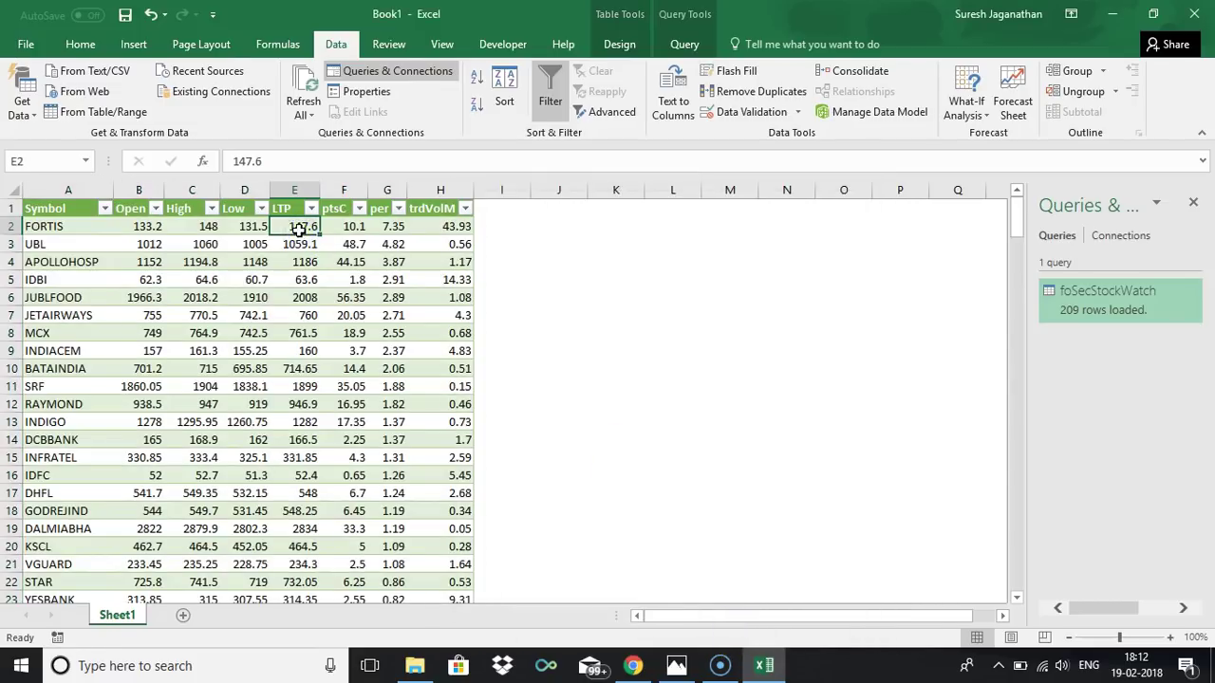
# Step: Overwrite the LTP values of FORTIS, UBL and APOLLOHOSP in E2:E4 with 89, 123 and 78 as an automatic refresh test
pyautogui.press('Right')
pyautogui.press('Down')
pyautogui.press('Left')
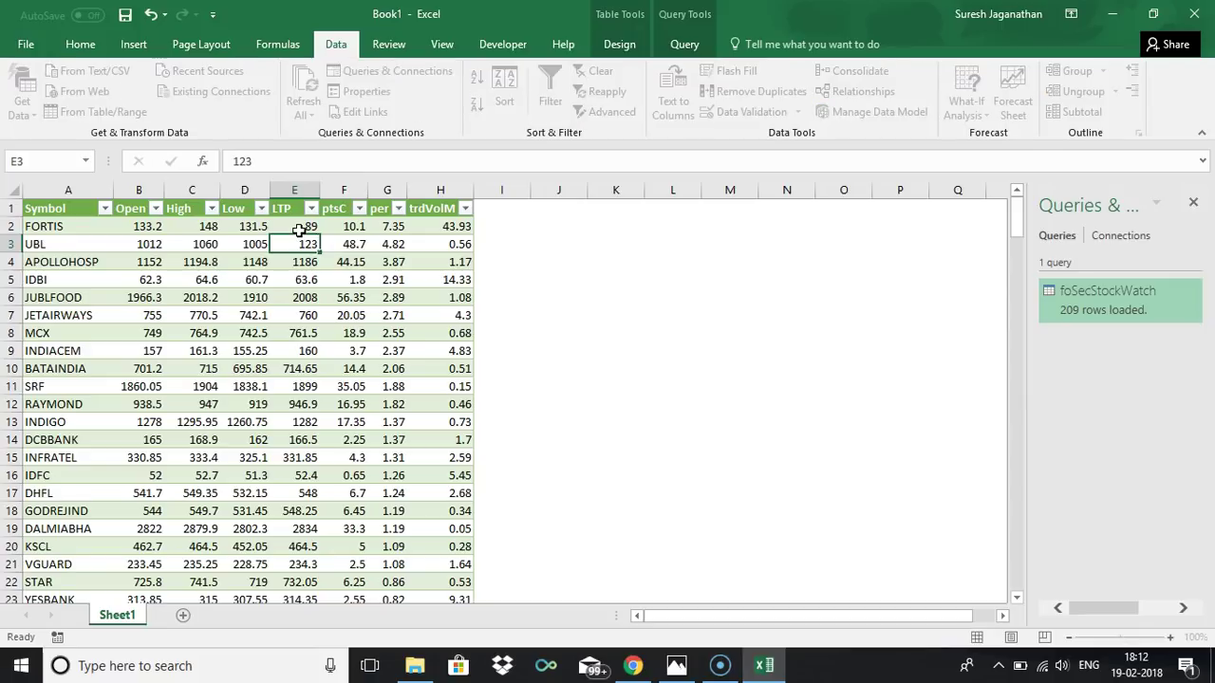
pyautogui.press('Down')
pyautogui.press('Right')
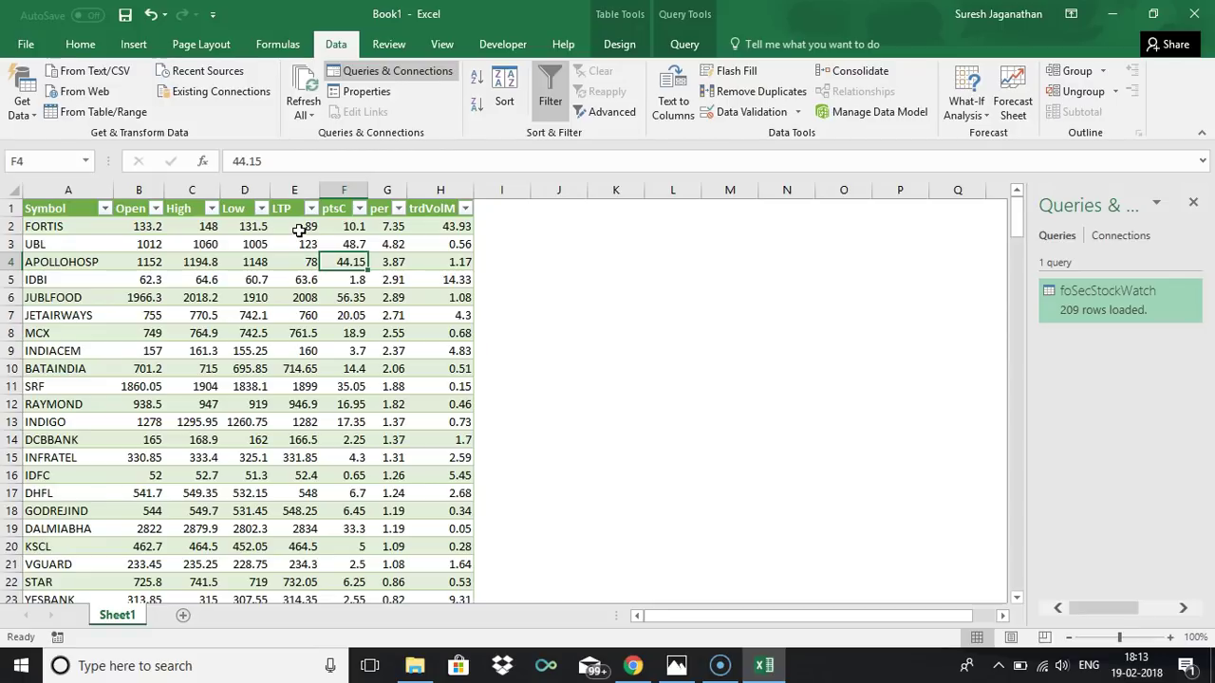
# Step: Examine the imported stock table from FORTIS down to its last rows and return to the header row
pyautogui.click(95, 314)
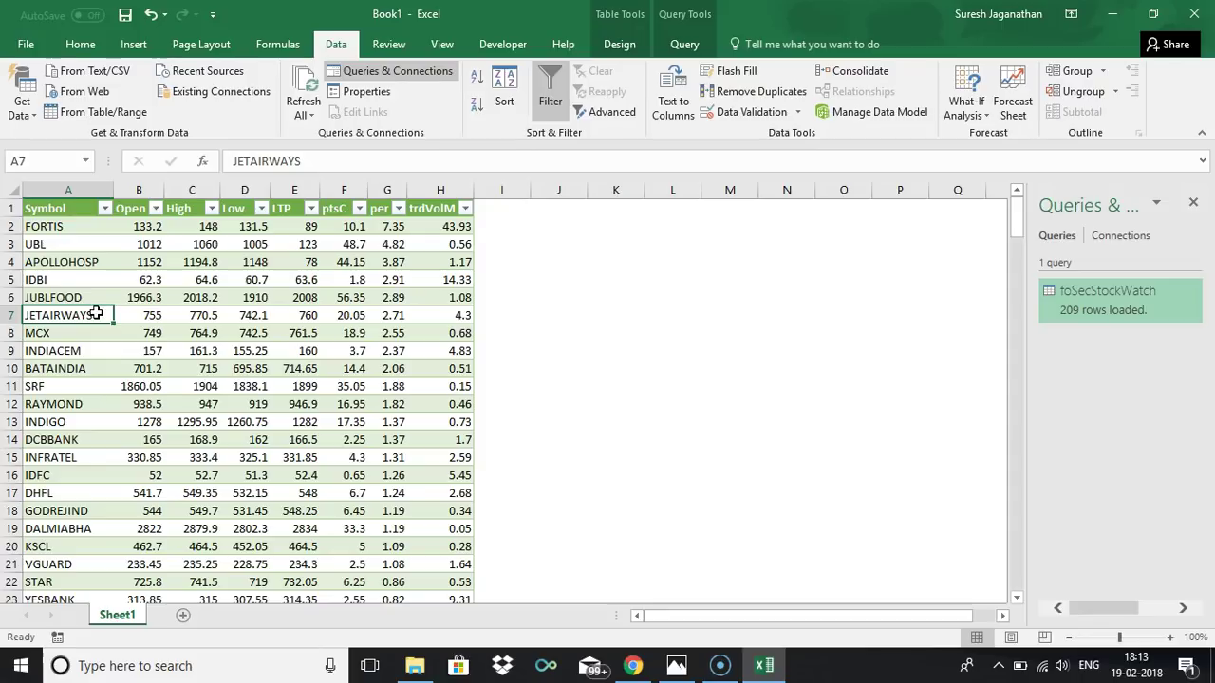
pyautogui.click(65, 227)
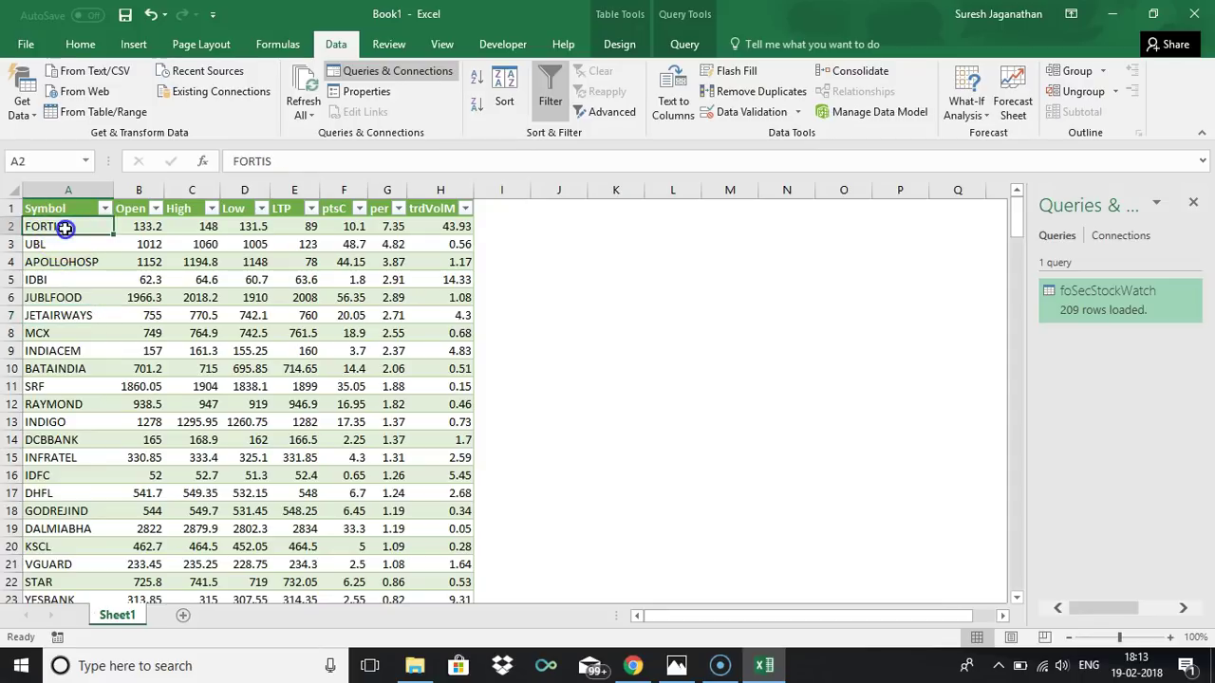
pyautogui.moveTo(65, 228); pyautogui.dragTo(60, 645)
pyautogui.hotkey('ctrl', 'a')
pyautogui.click(168, 478)
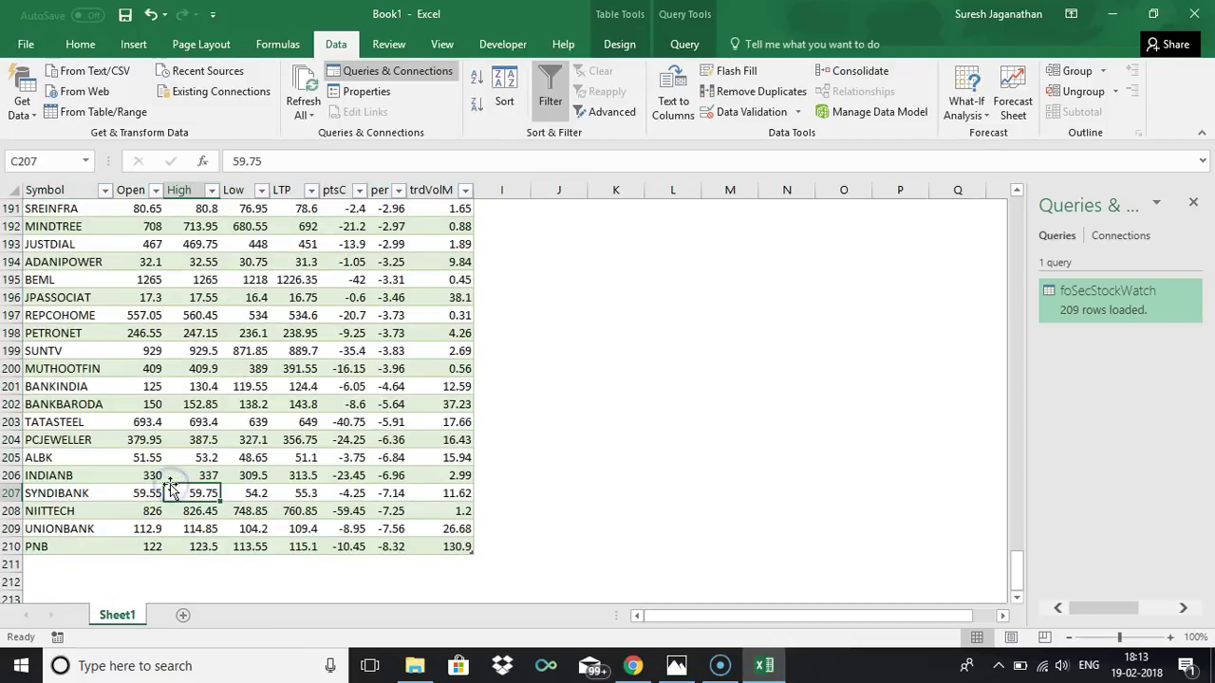
pyautogui.press('Up')
pyautogui.press('Up')
pyautogui.press('Up')
pyautogui.press('Up')
pyautogui.press('Up')
pyautogui.press('Up')
pyautogui.press('Up')
pyautogui.press('Up')
pyautogui.press('Up')
pyautogui.press('Up')
pyautogui.press('Up')
pyautogui.press('Up')
pyautogui.press('Up')
pyautogui.press('Up')
pyautogui.press('Up')
pyautogui.press('Up')
pyautogui.press('Up')
pyautogui.press('Up')
pyautogui.press('Up')
pyautogui.press('Up')
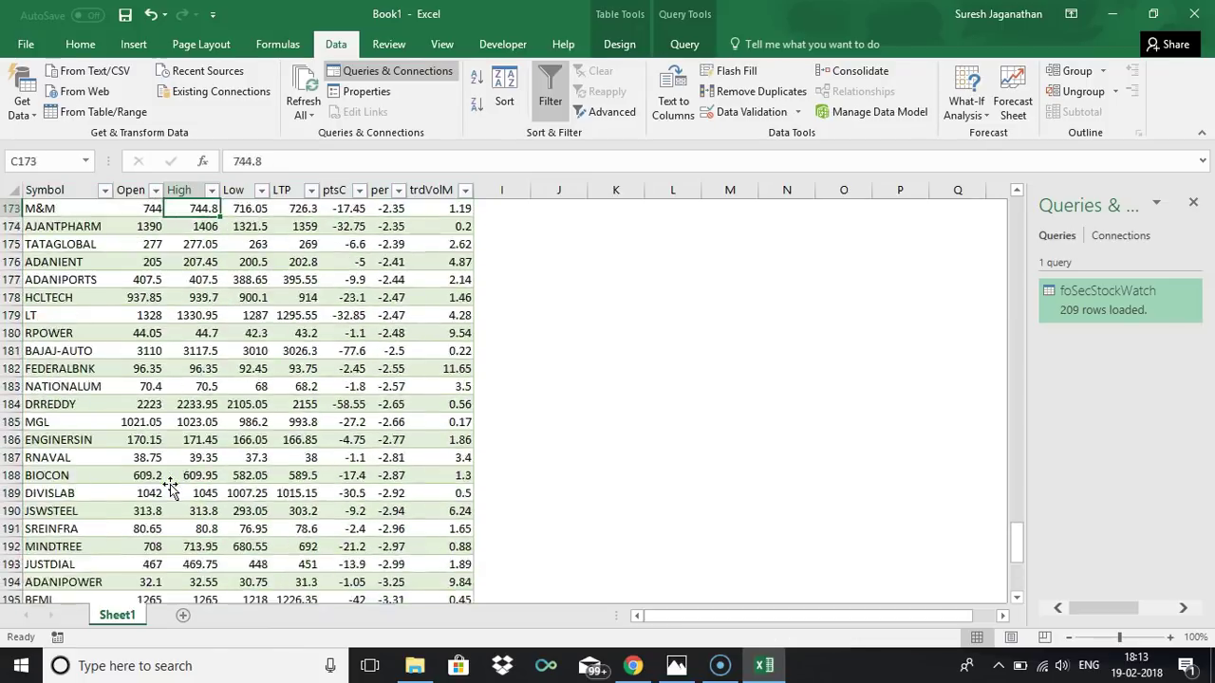
pyautogui.press('Up')
pyautogui.press('Up')
pyautogui.press('Up')
pyautogui.press('Up')
pyautogui.press('Up')
pyautogui.press('Up')
pyautogui.press('Up')
pyautogui.press('Up')
pyautogui.press('Up')
pyautogui.press('Up')
pyautogui.press('Up')
pyautogui.press('Up')
pyautogui.press('Up')
pyautogui.press('Up')
pyautogui.press('Up')
pyautogui.press('Up')
pyautogui.press('Up')
pyautogui.press('Up')
pyautogui.press('Up')
pyautogui.press('Up')
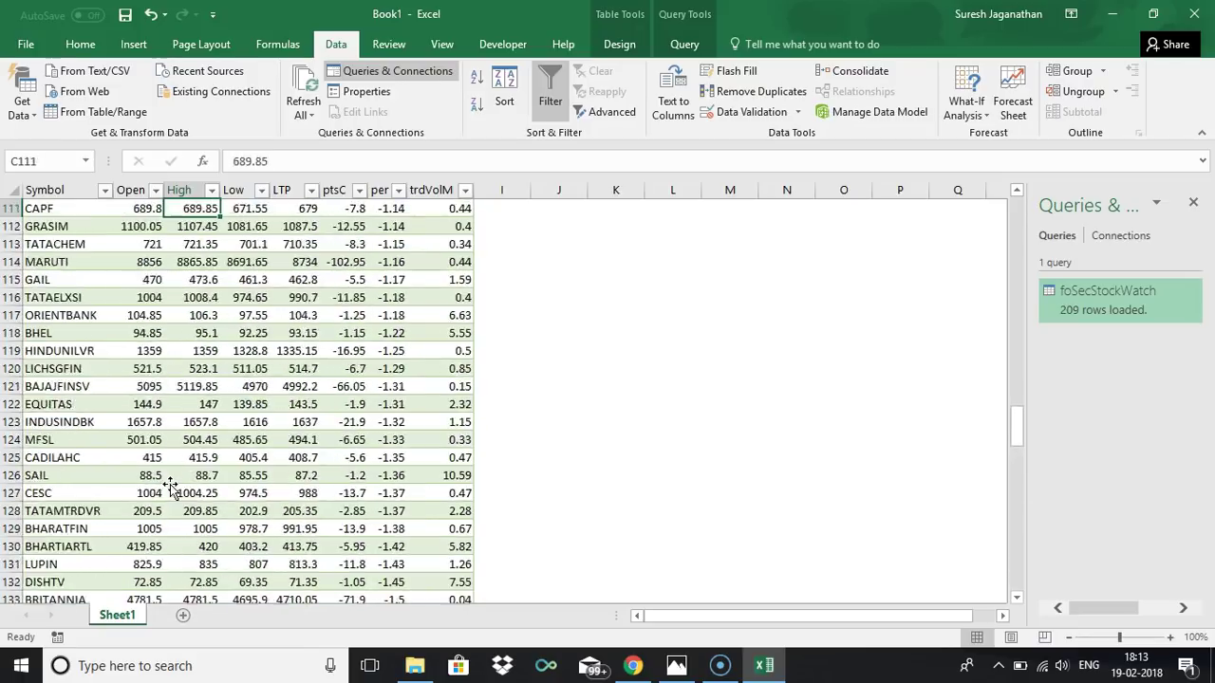
pyautogui.press('Up')
pyautogui.press('Up')
pyautogui.press('Up')
pyautogui.press('Up')
pyautogui.press('Up')
pyautogui.press('Up')
pyautogui.press('Up')
pyautogui.press('Up')
pyautogui.press('Up')
pyautogui.press('Up')
pyautogui.press('Up')
pyautogui.press('Up')
pyautogui.press('Up')
pyautogui.press('Up')
pyautogui.press('Up')
pyautogui.press('Up')
pyautogui.press('Up')
pyautogui.press('Up')
pyautogui.press('Up')
pyautogui.press('Up')
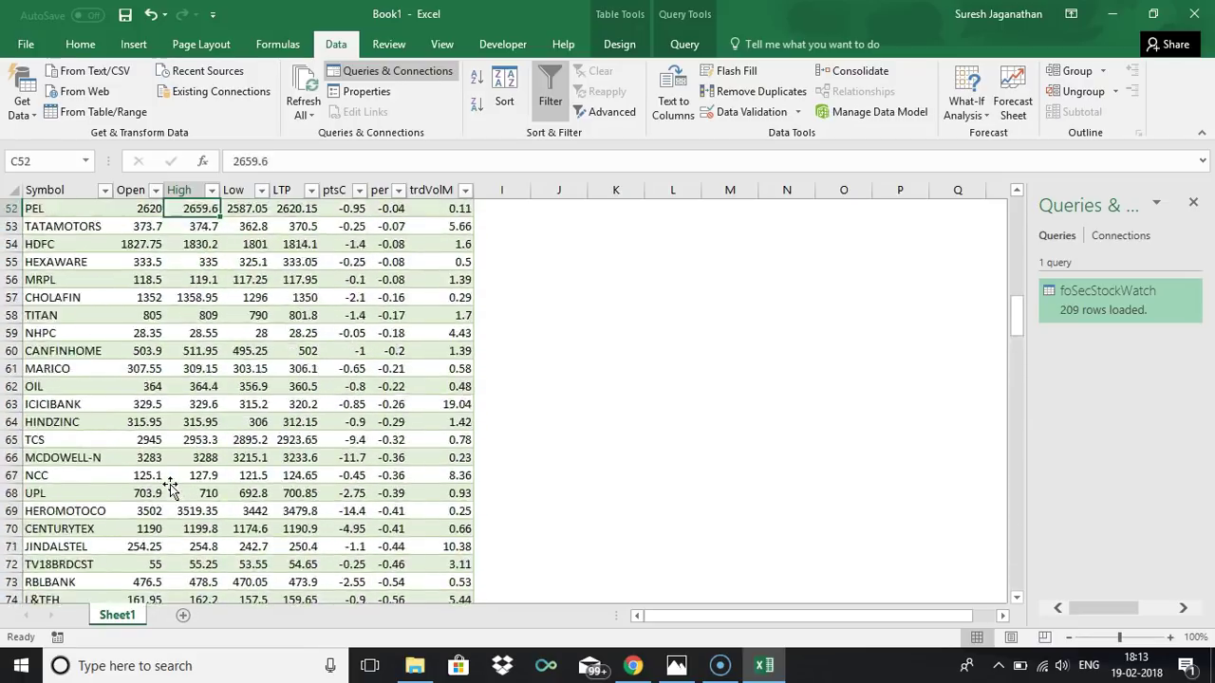
pyautogui.press('Up')
pyautogui.press('Up')
pyautogui.press('Up')
pyautogui.press('Up')
pyautogui.press('Up')
pyautogui.press('Up')
pyautogui.press('Up')
pyautogui.press('Up')
pyautogui.press('Up')
pyautogui.press('Up')
pyautogui.press('Up')
pyautogui.press('Up')
pyautogui.press('Up')
pyautogui.press('Up')
pyautogui.press('Up')
pyautogui.press('Up')
pyautogui.press('Up')
pyautogui.press('Up')
pyautogui.press('Up')
pyautogui.press('Up')
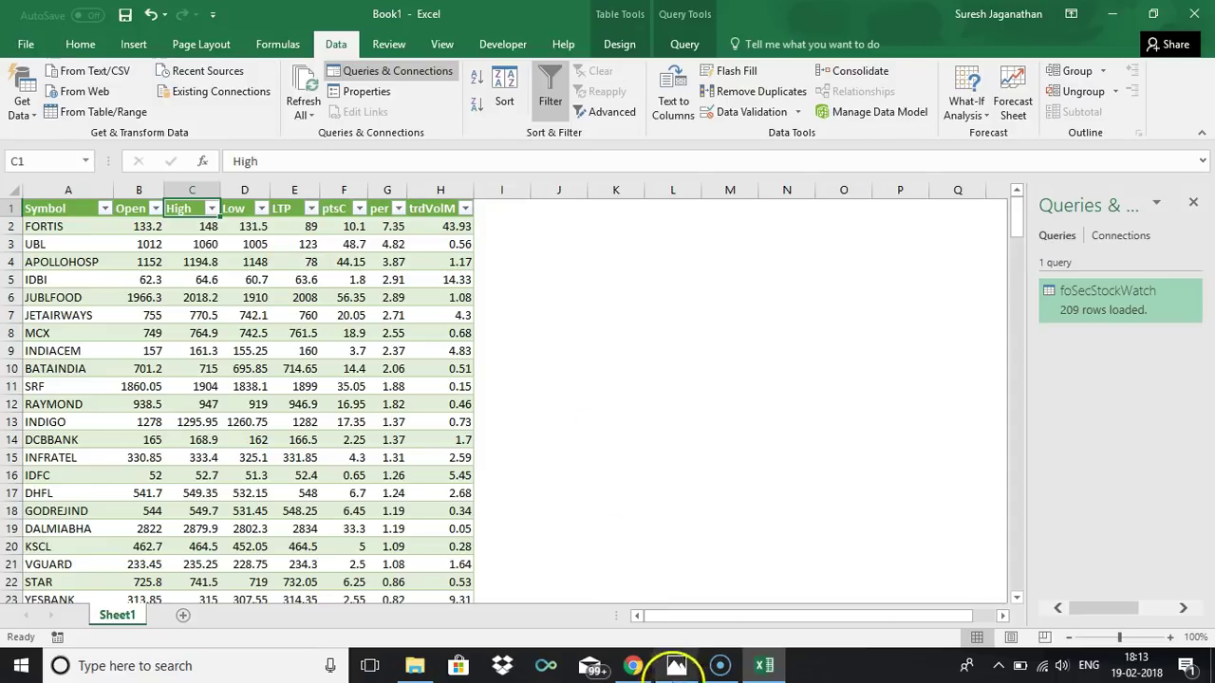
# Step: Switch to Chrome and highlight the web address of the foSecStockWatch.json data source
pyautogui.click(646, 669)
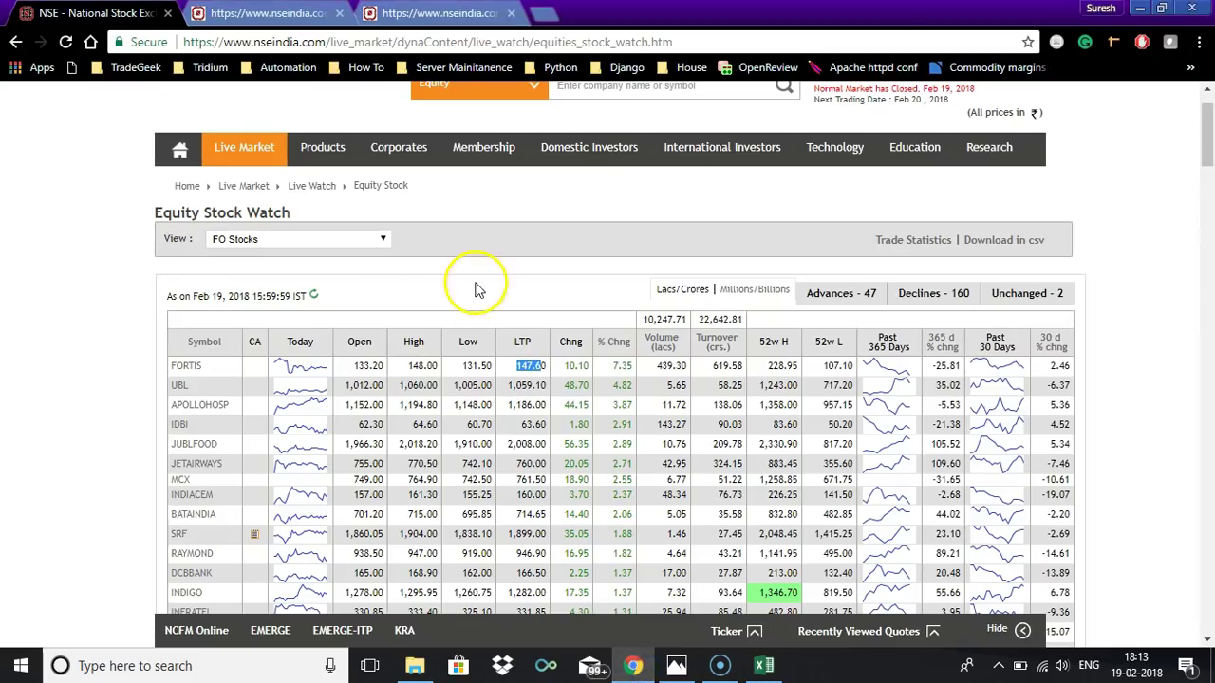
pyautogui.click(450, 13)
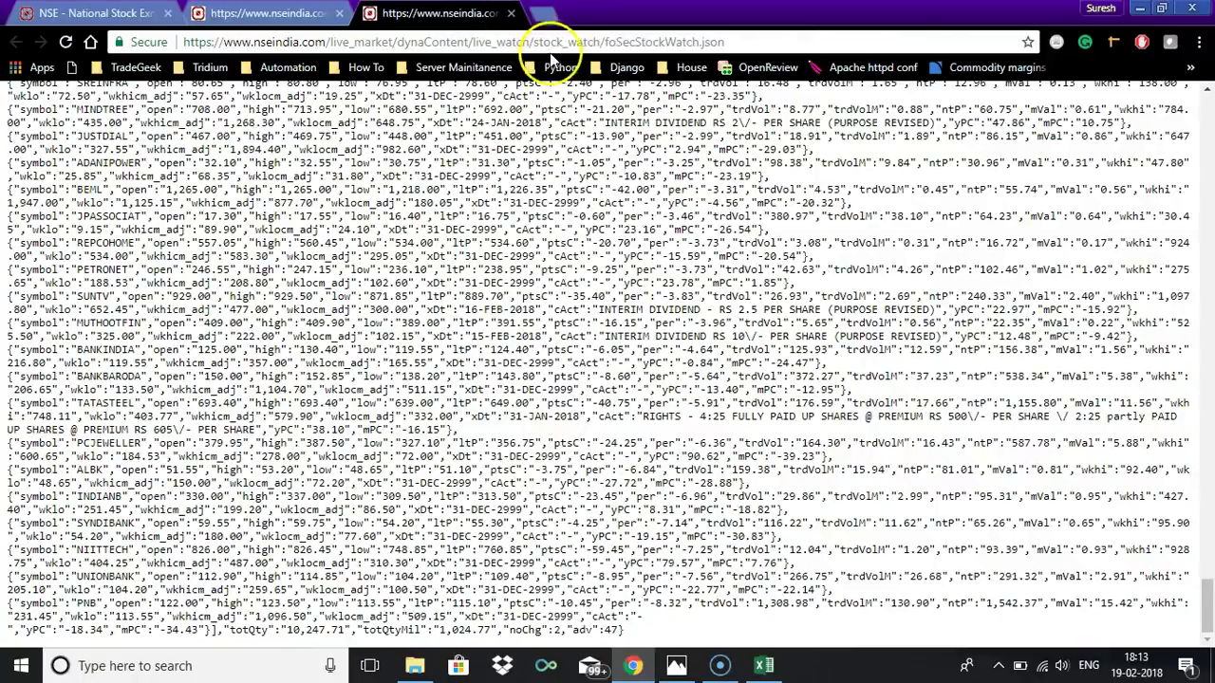
pyautogui.click(544, 42)
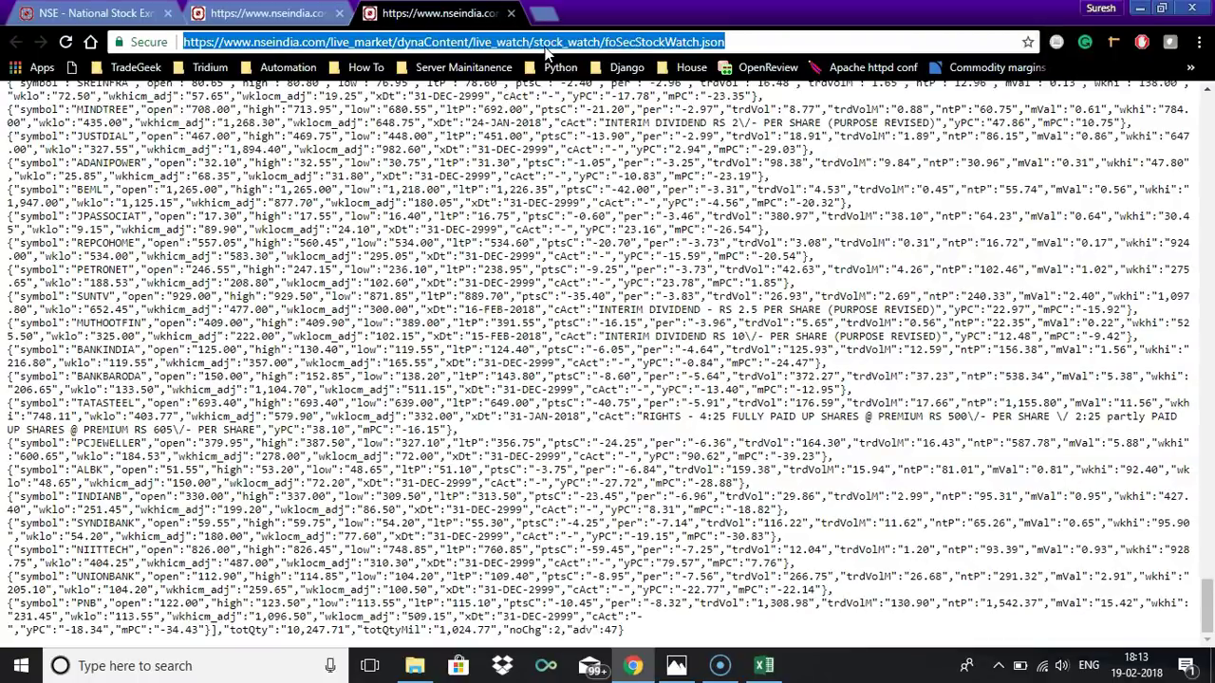
# Step: Switch back to Excel and review where the From Web import takes its URL, without importing anything
pyautogui.hotkey('alt', 'Tab')
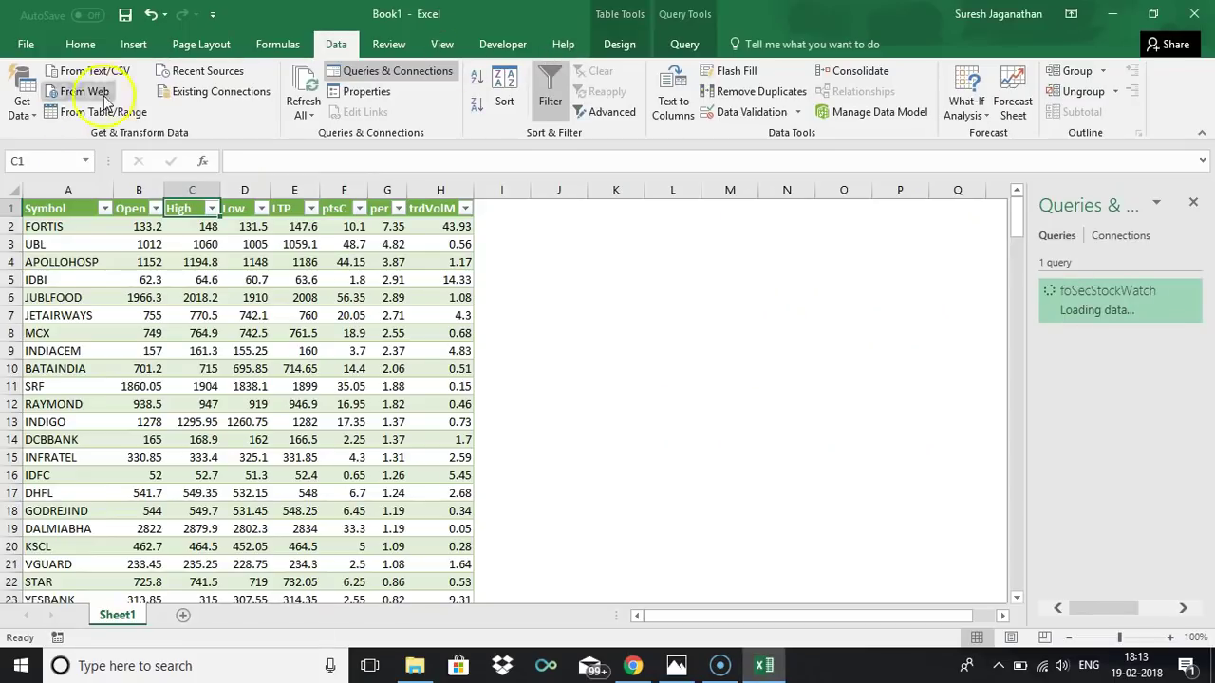
pyautogui.click(66, 95)
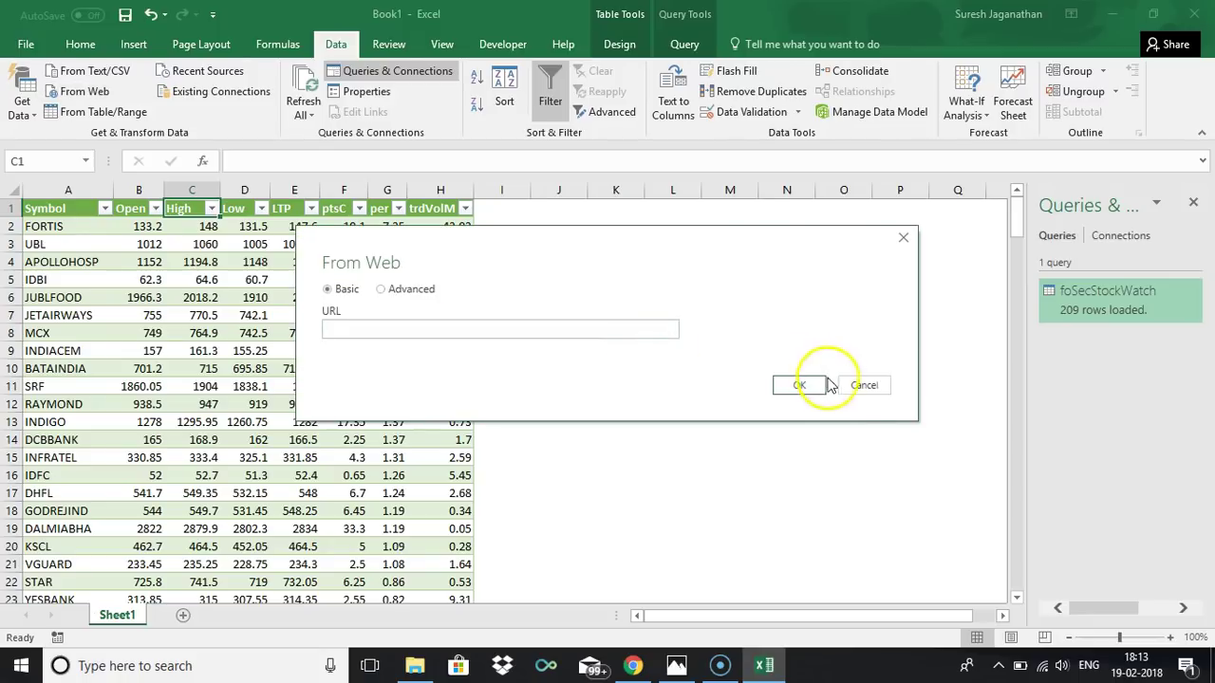
pyautogui.click(862, 386)
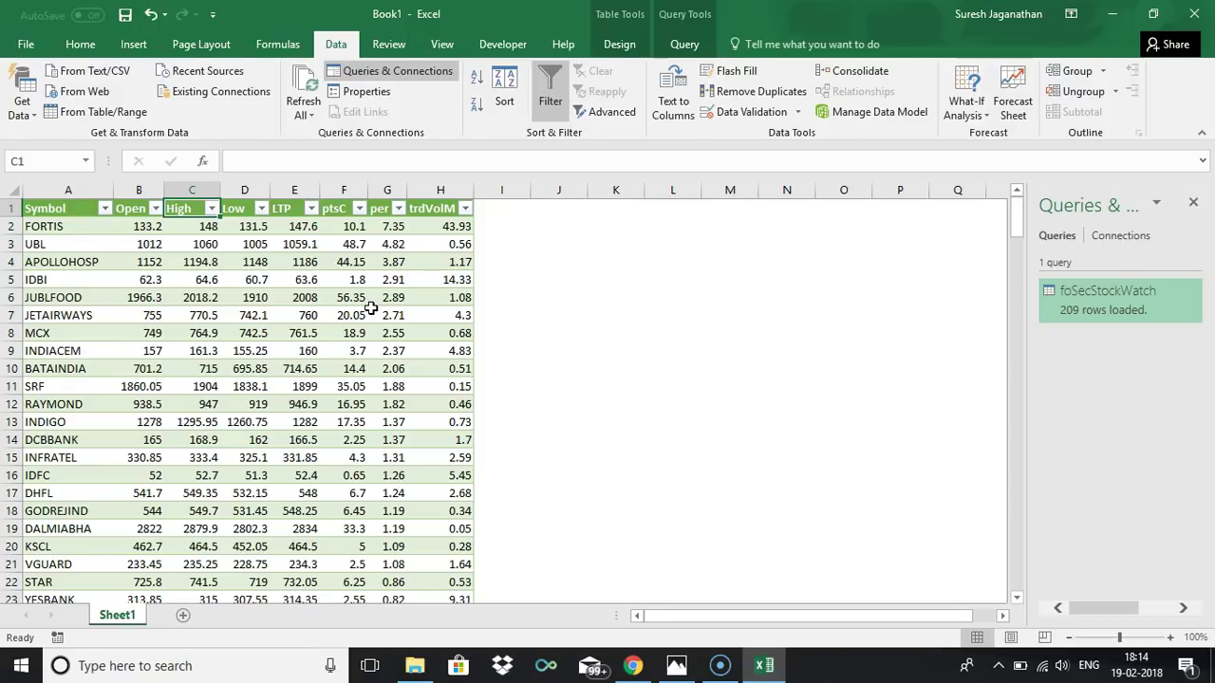
# Step: Check the FORTIS LTP in E2 and traded volume in H2, and switch to the ExcellingTradeLogo.png image in Photos
pyautogui.click(302, 231)
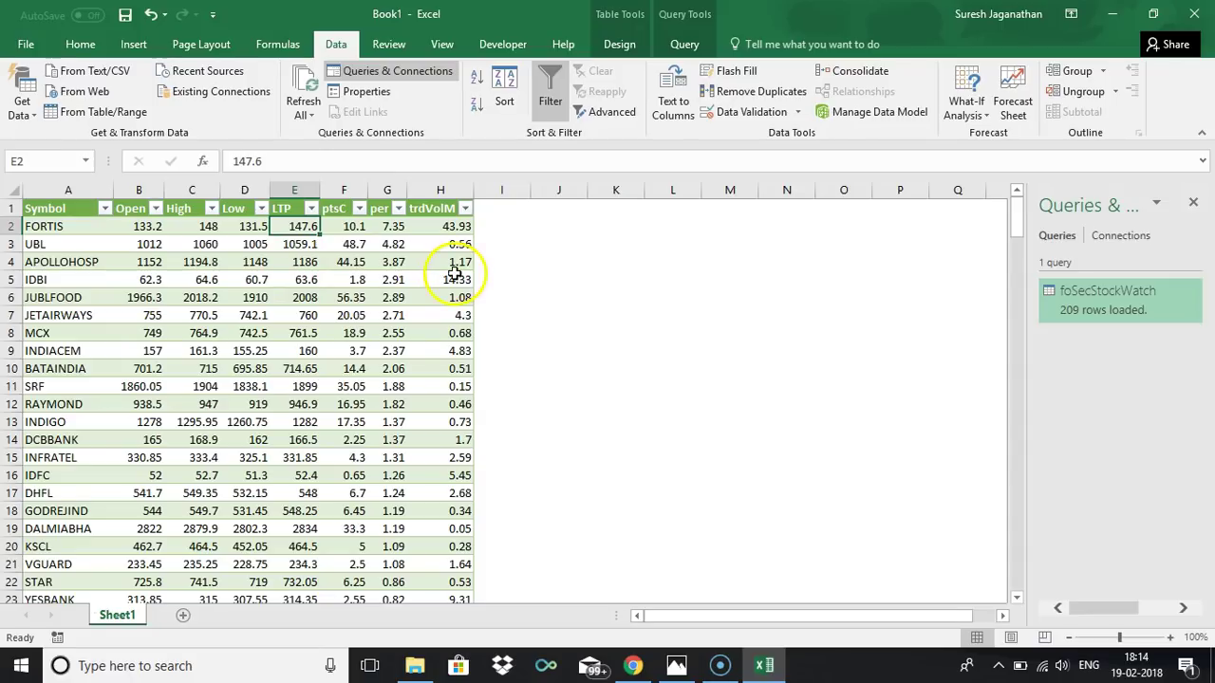
pyautogui.click(456, 224)
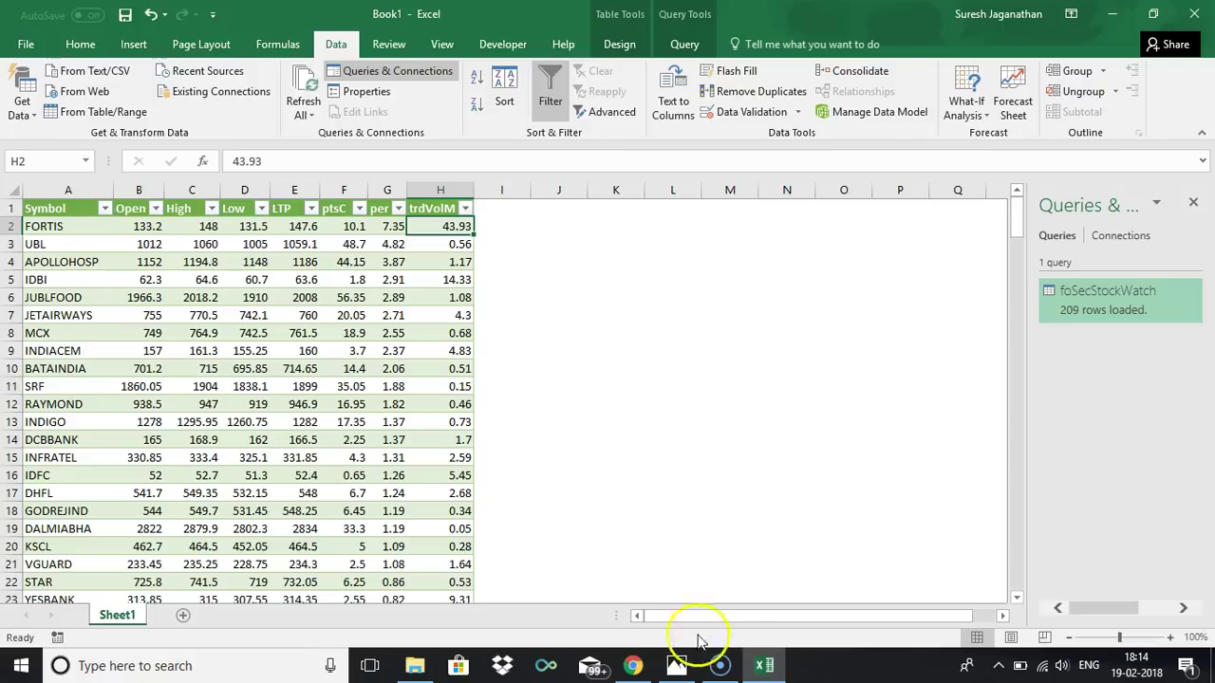
pyautogui.click(677, 665)
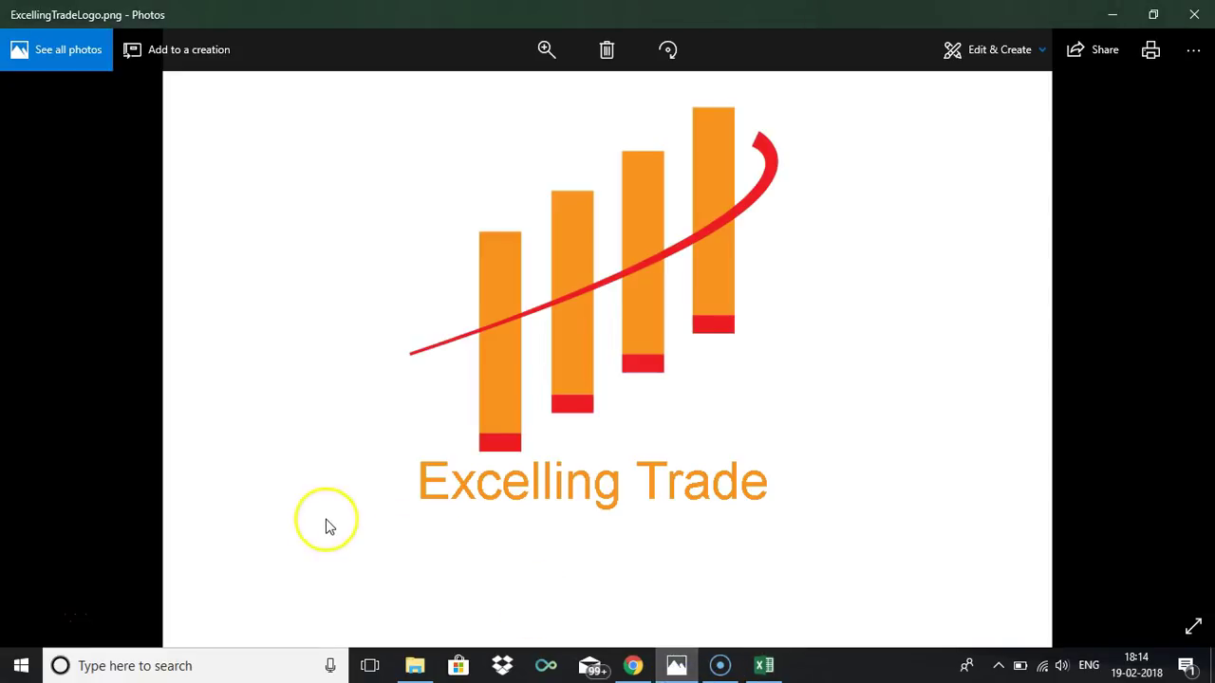